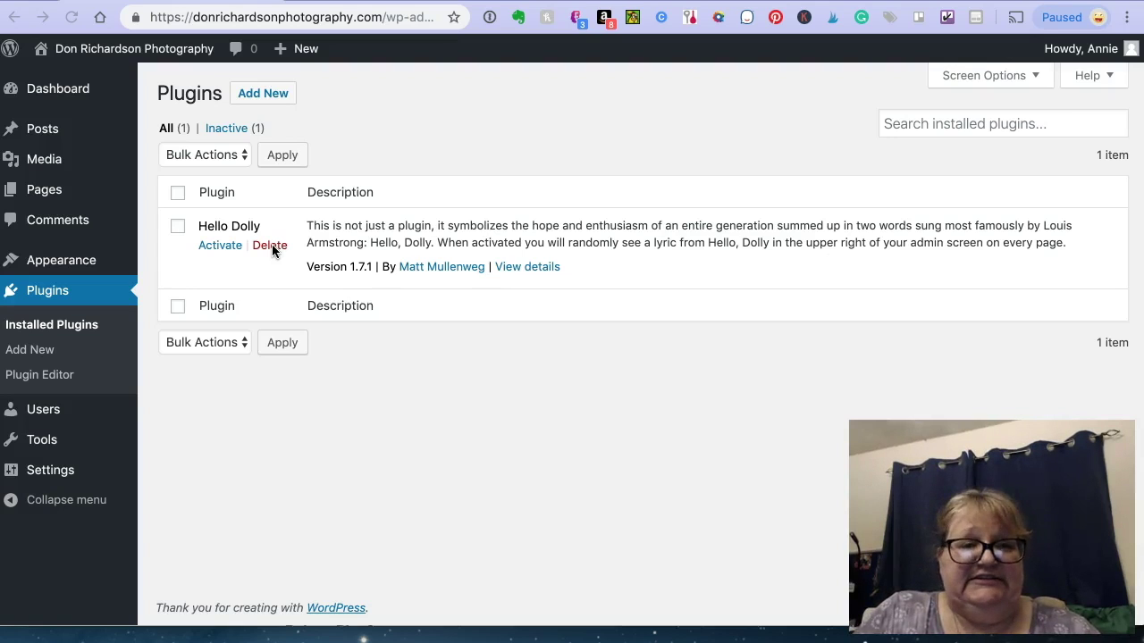
Delete the Hello Dolly plugin and its data from the installed plugins.
click(270, 245)
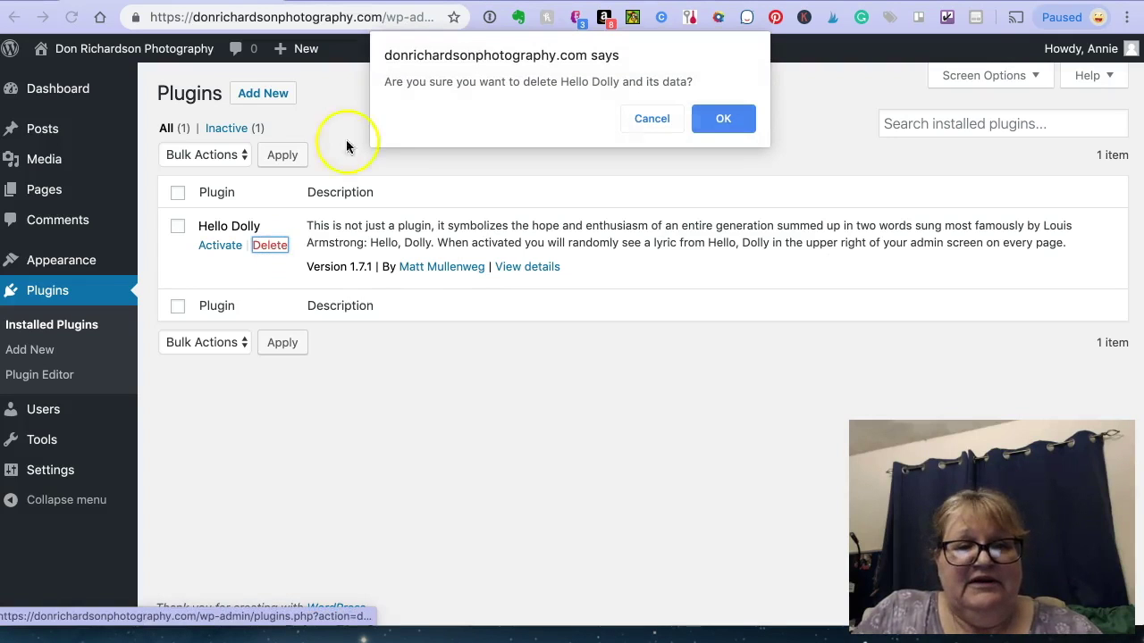
click(726, 120)
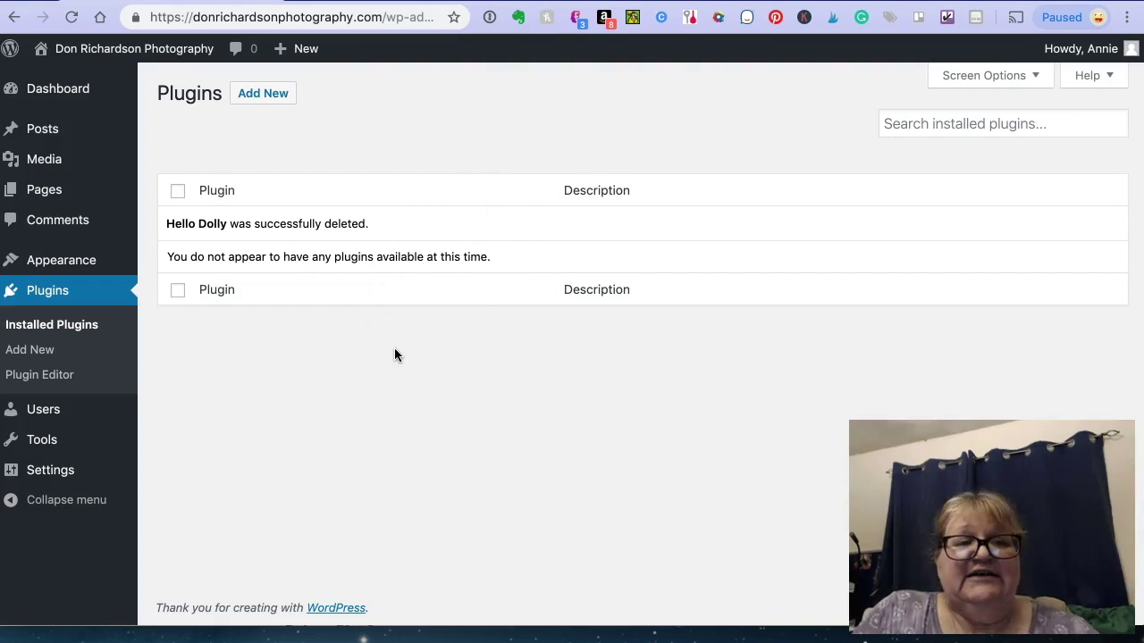
Install the Akismet Anti-Spam plugin from the featured plugins and activate it.
click(268, 95)
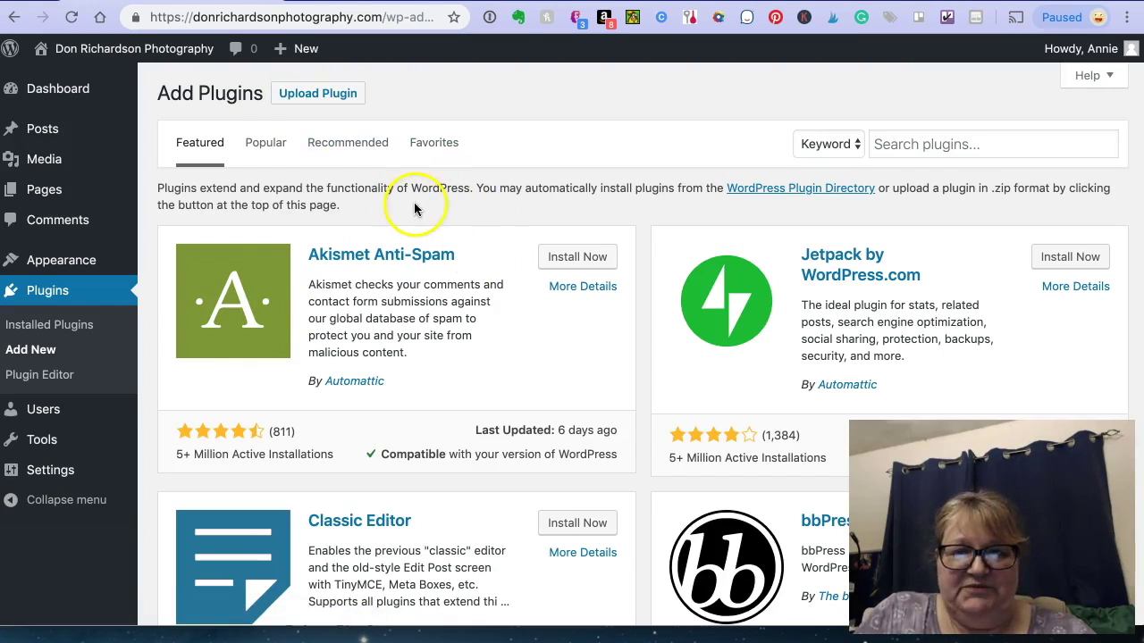
click(925, 144)
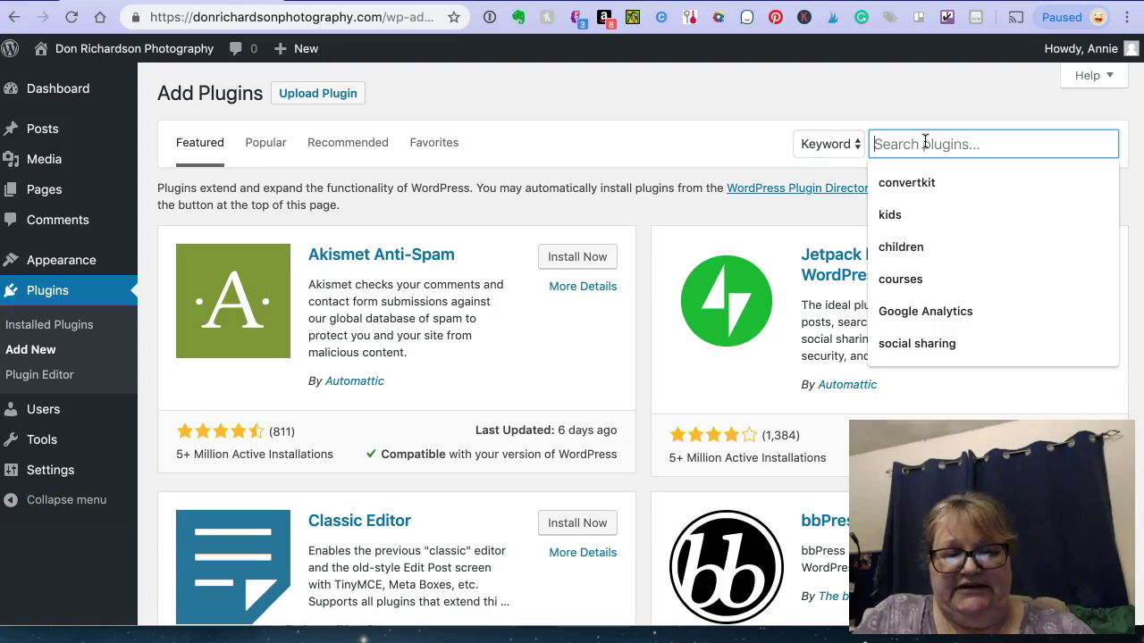
click(625, 143)
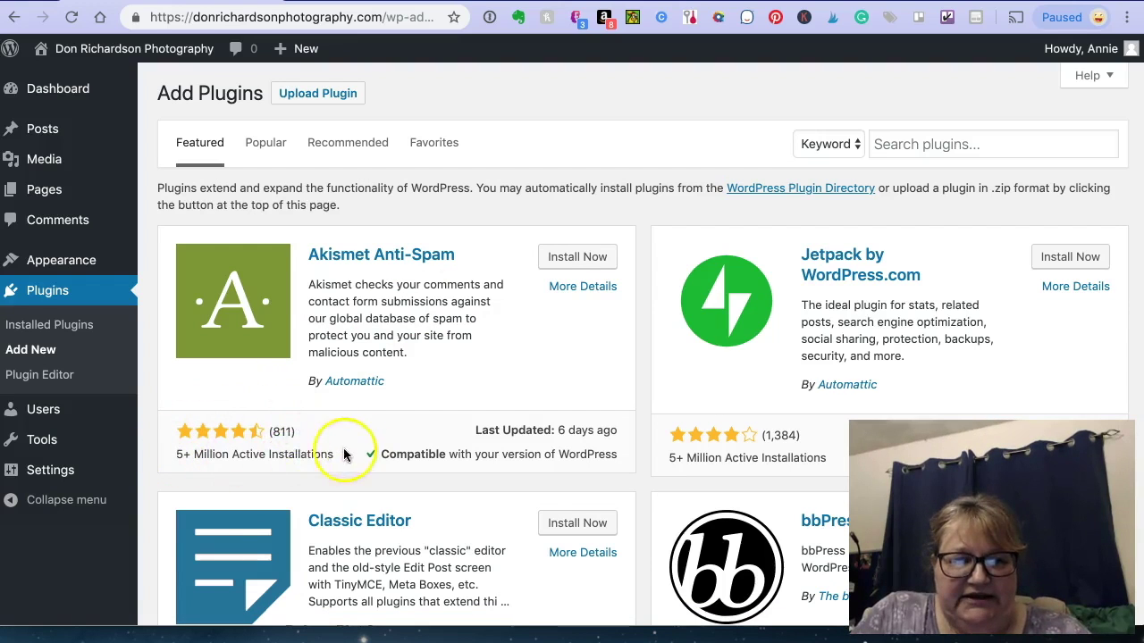
drag(333, 454, 299, 428)
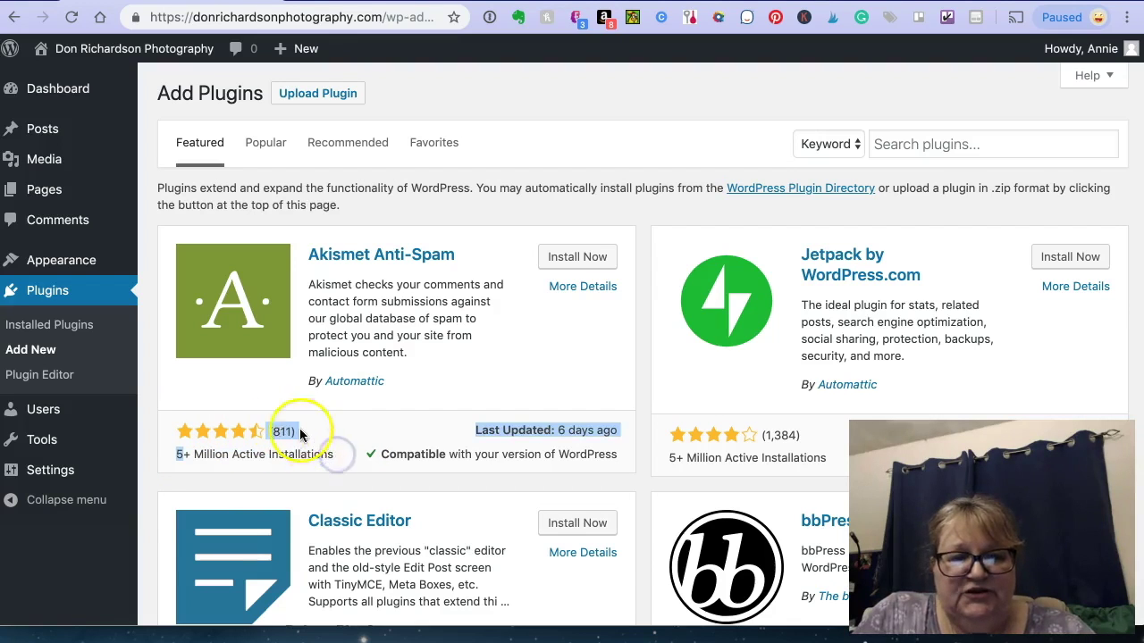
click(307, 435)
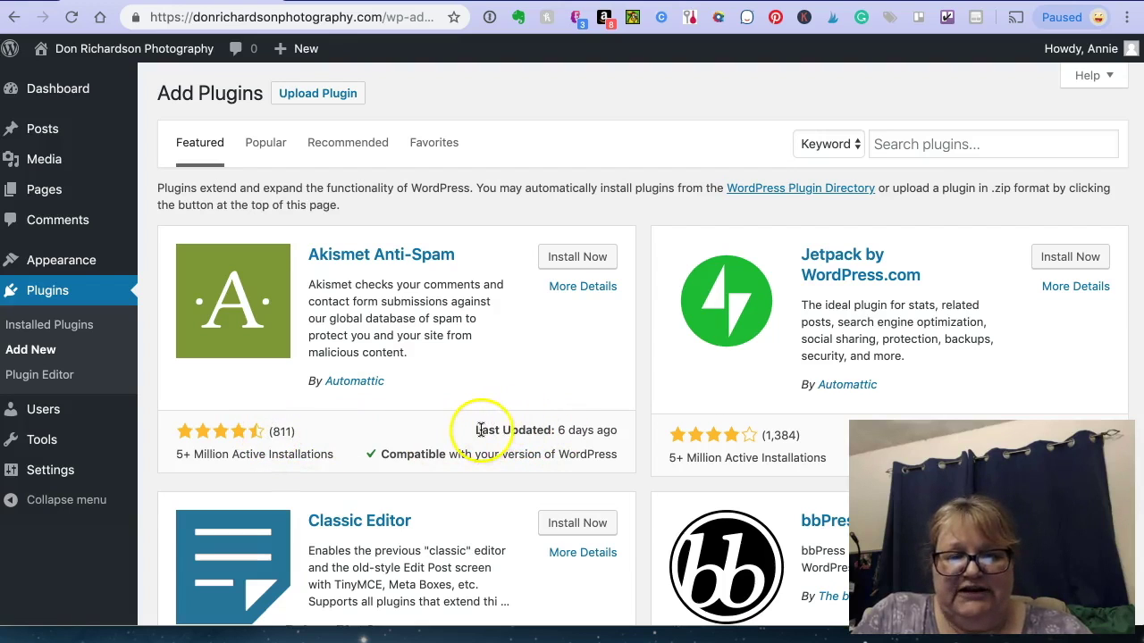
drag(477, 430, 611, 431)
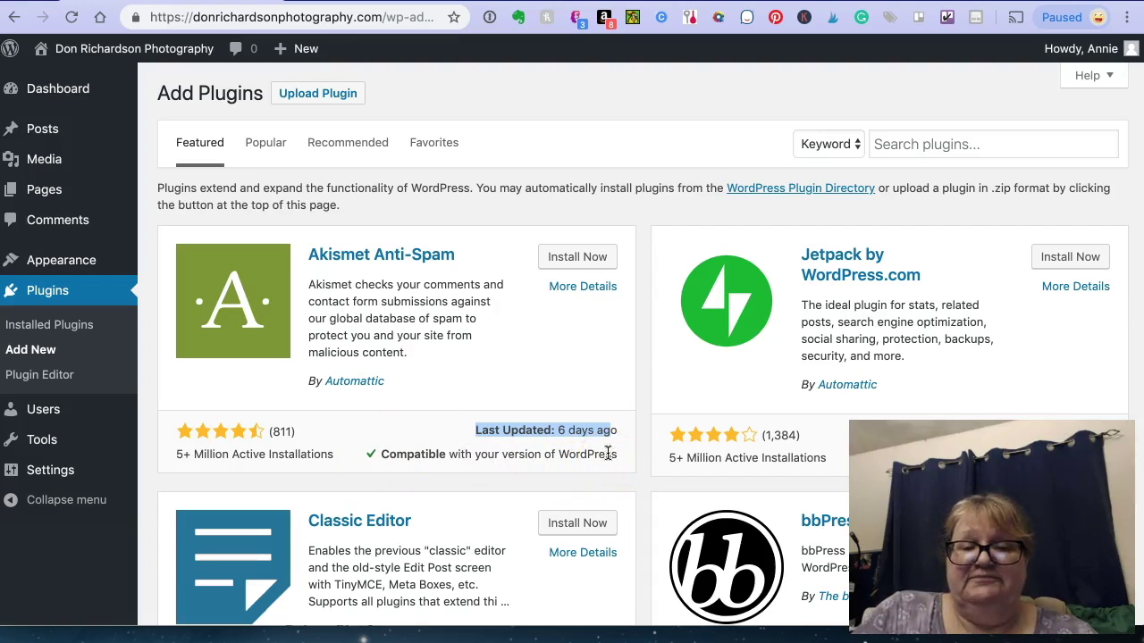
click(577, 257)
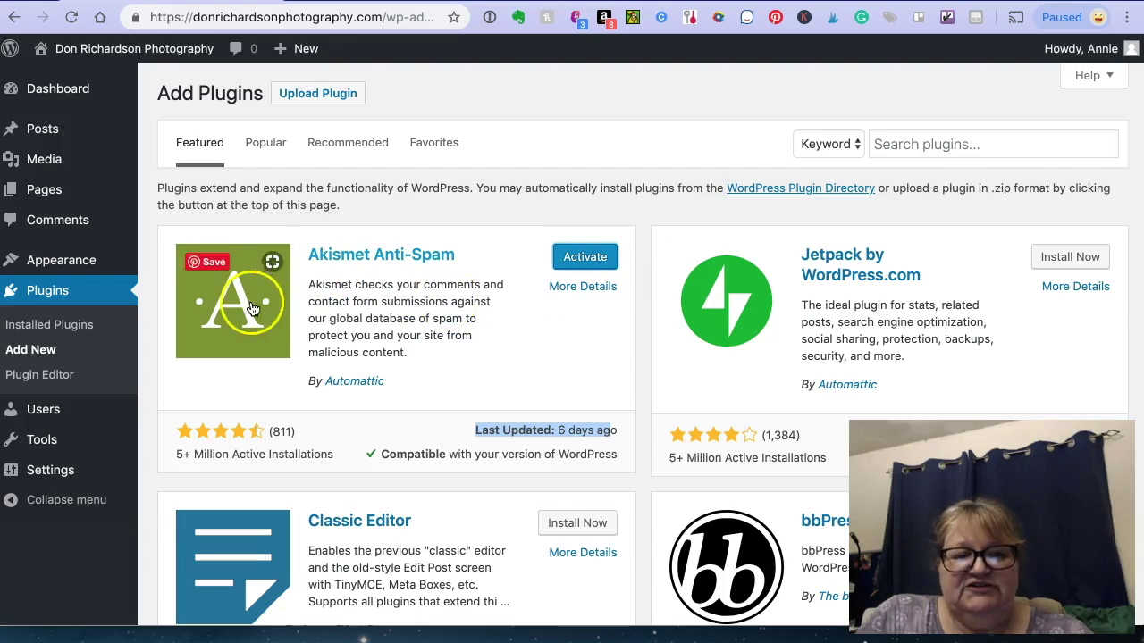
click(586, 258)
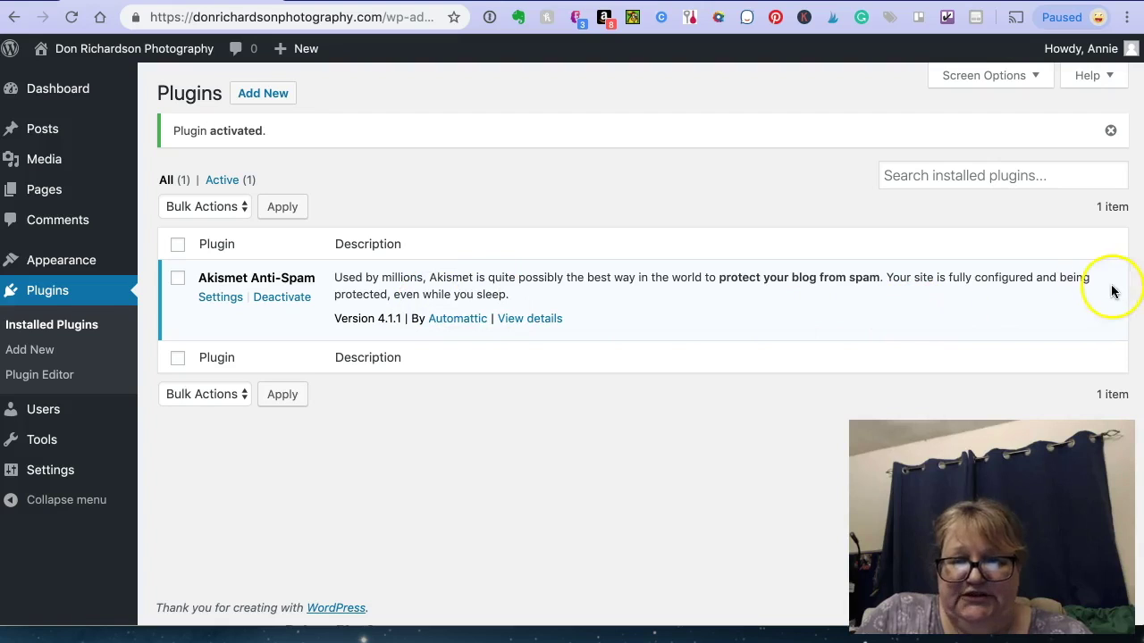
In the Akismet plugin's settings, choose to display a privacy notice under the comment forms and save the changes.
click(216, 304)
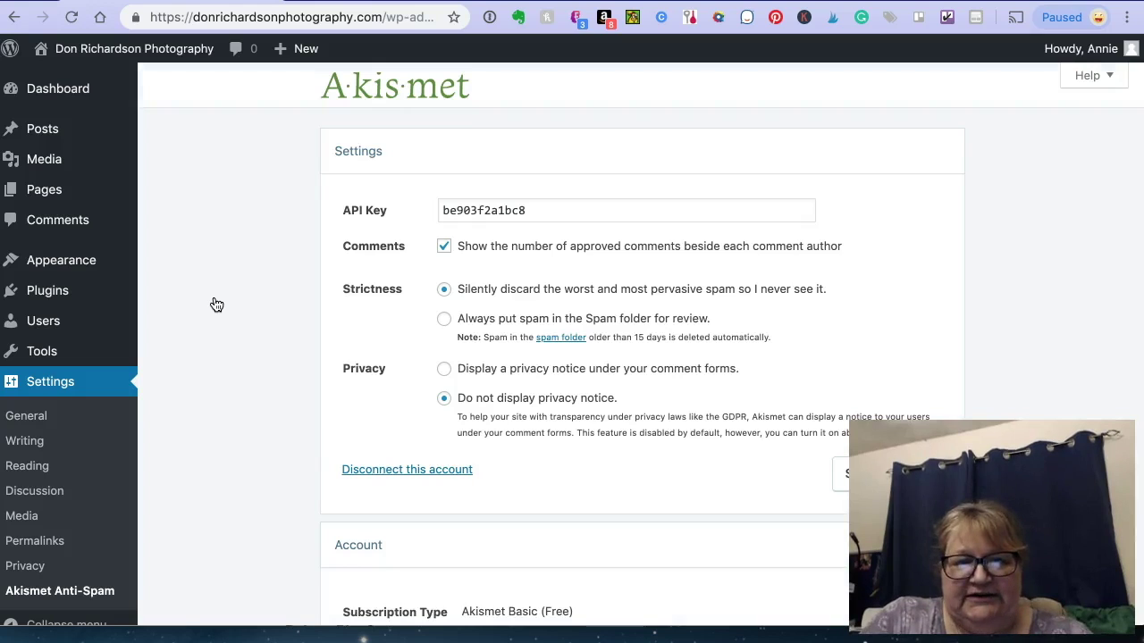
scroll(214, 305, down, 2)
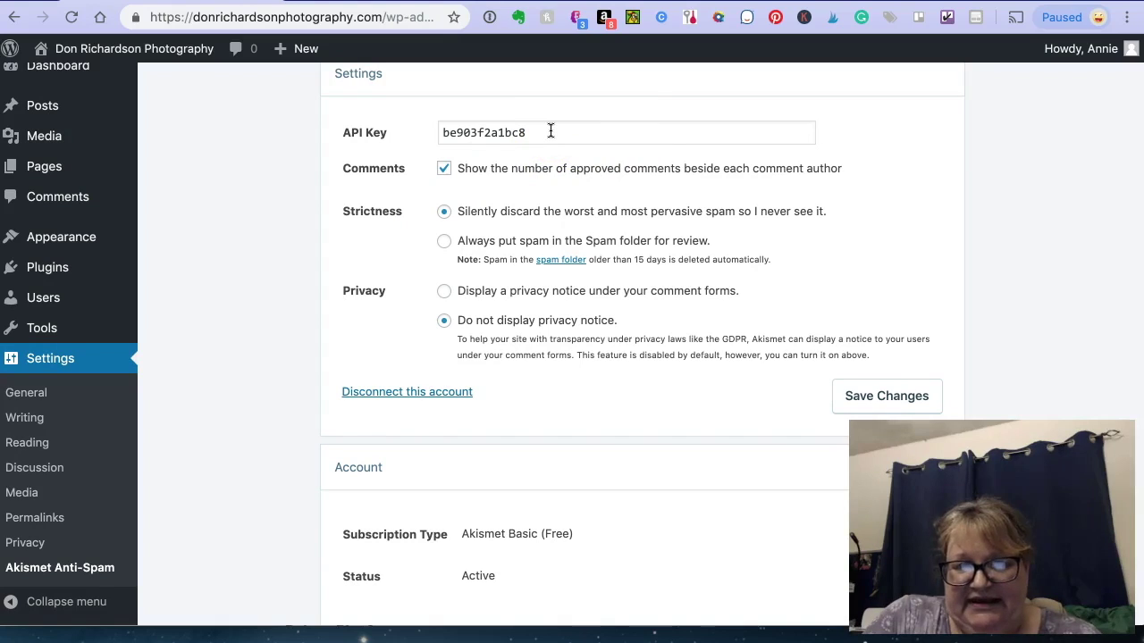
click(499, 432)
scroll(500, 432, down, 3)
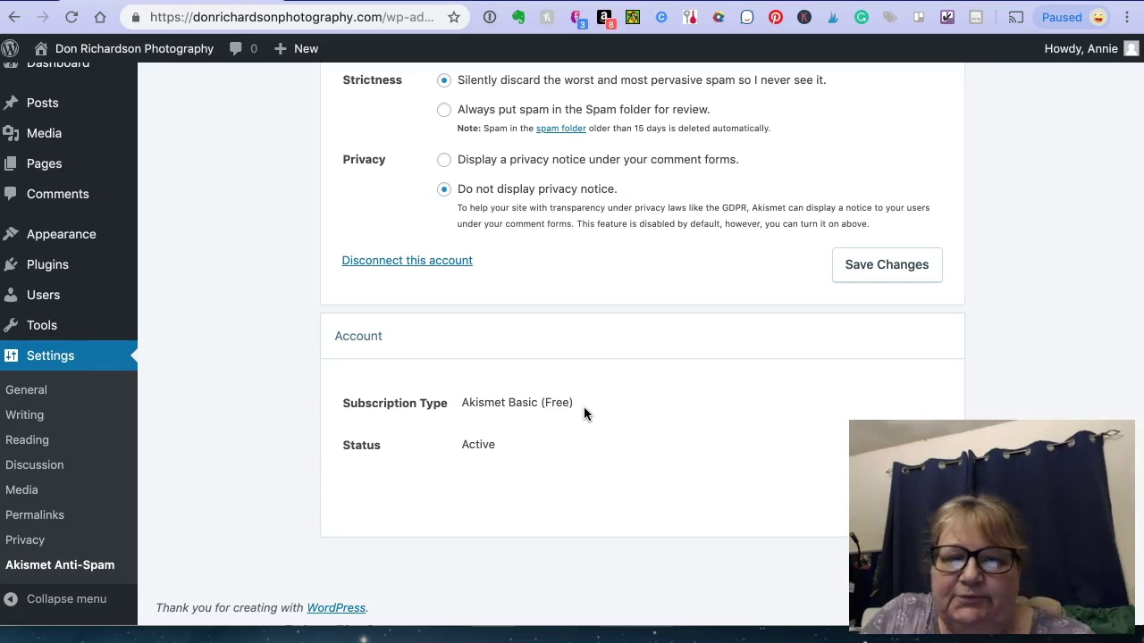
scroll(582, 407, up, 1)
scroll(583, 411, up, 4)
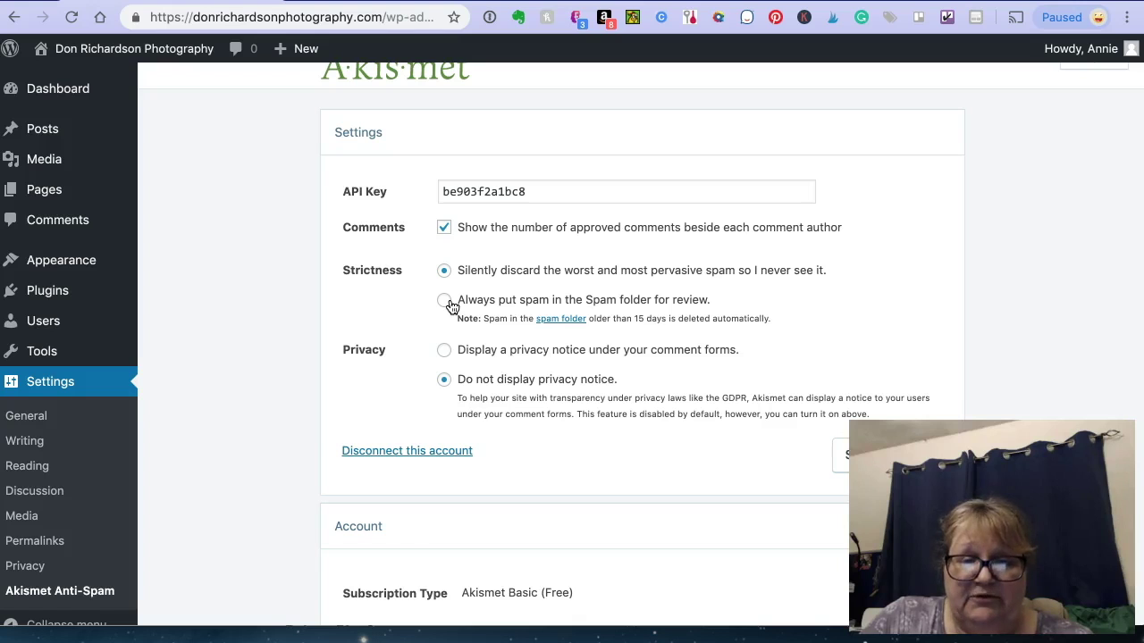
click(456, 352)
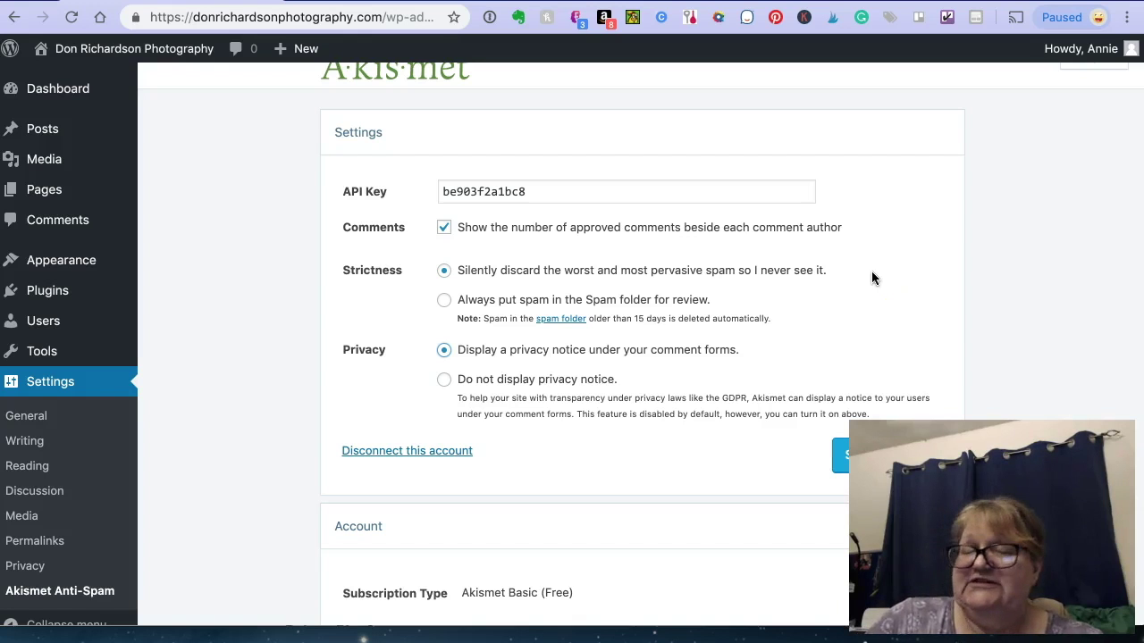
scroll(873, 278, down, 1)
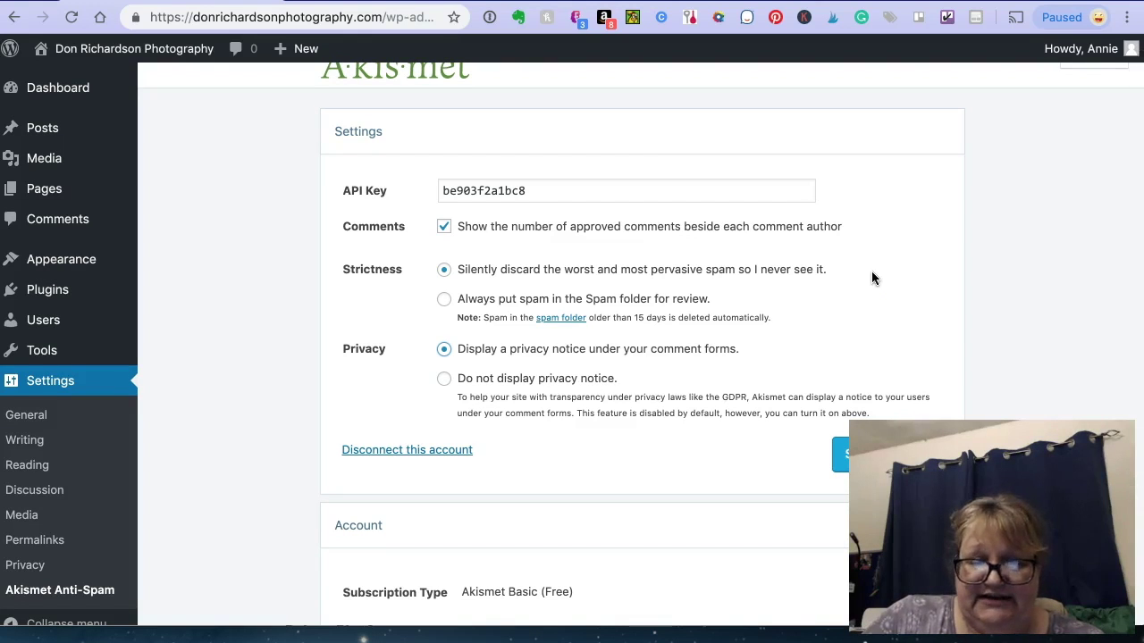
scroll(871, 271, down, 3)
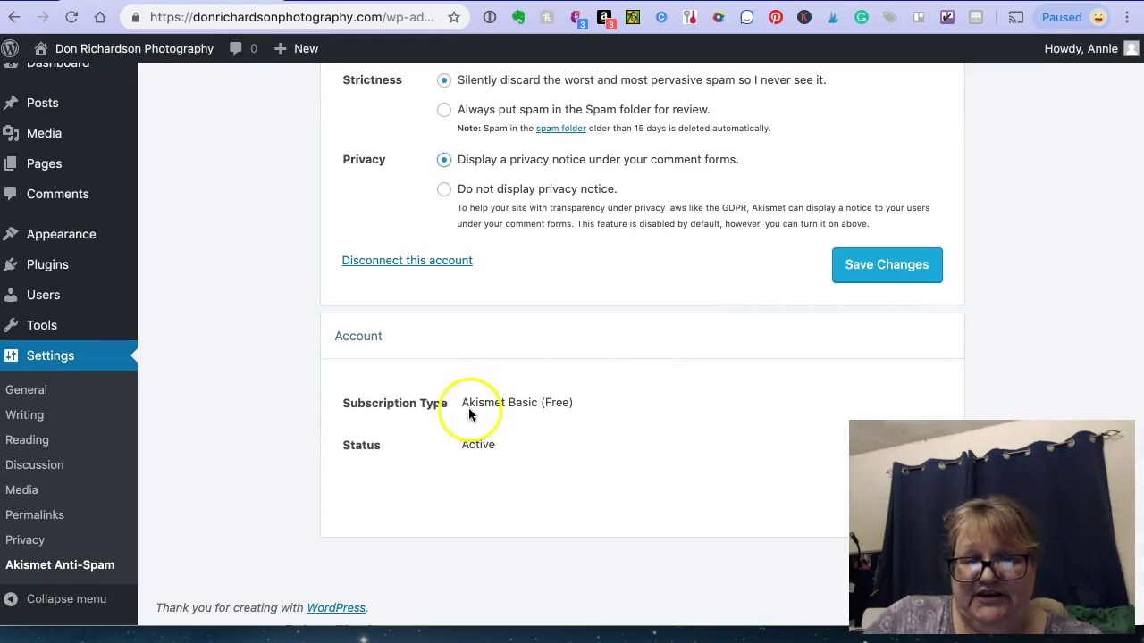
click(886, 267)
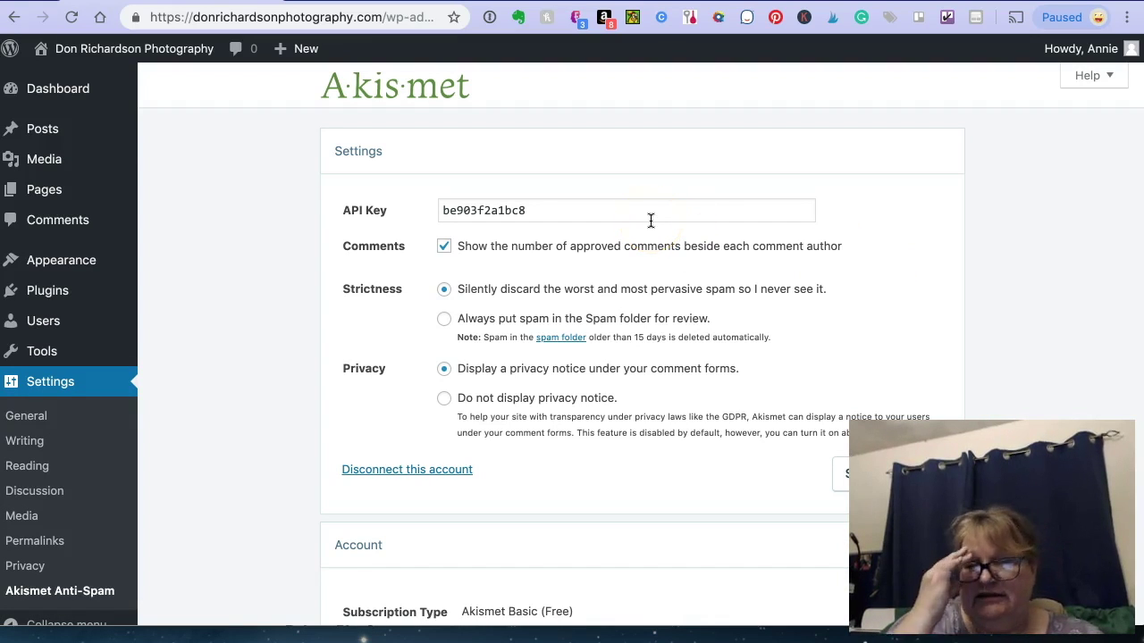
Disconnect the Akismet account and start the API key signup by choosing to activate Akismet on its website.
click(394, 471)
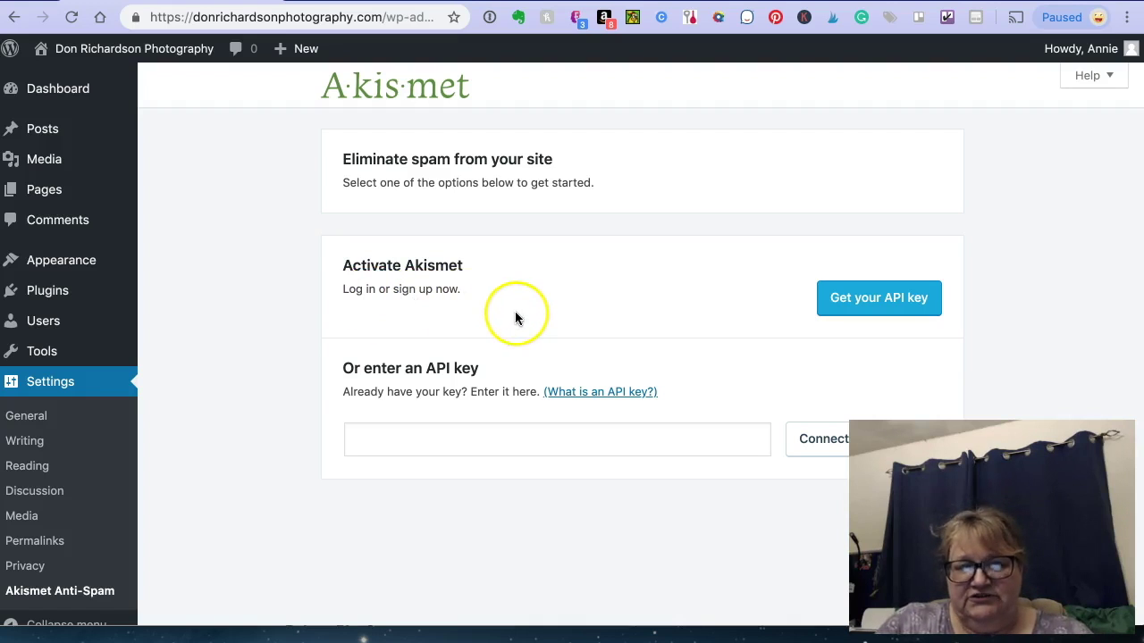
click(875, 306)
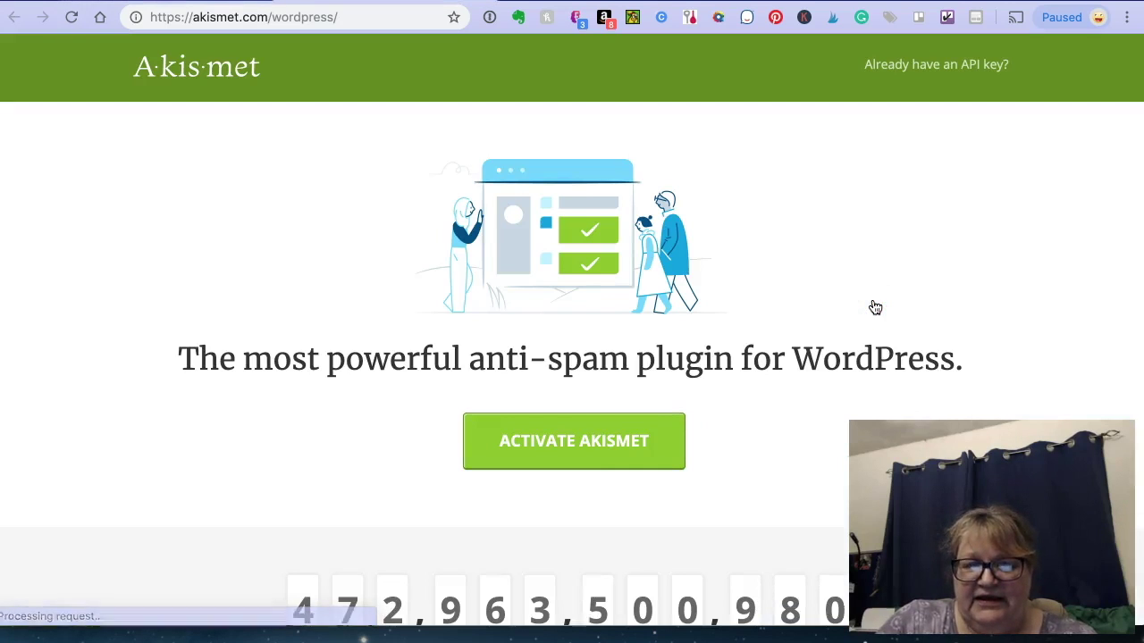
scroll(867, 299, down, 3)
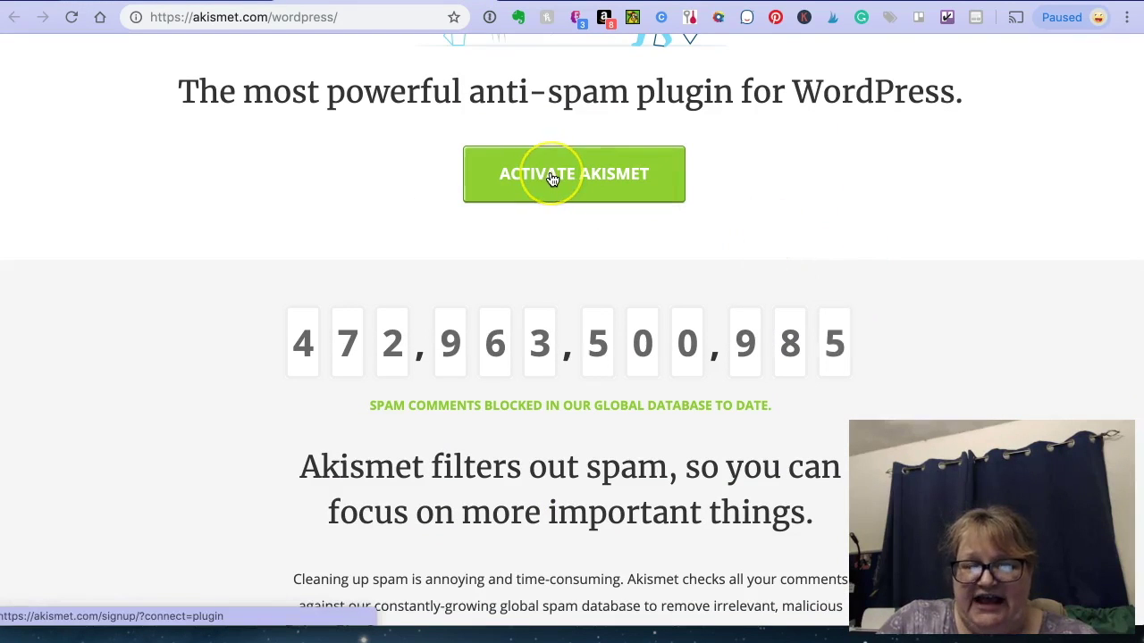
scroll(552, 178, up, 3)
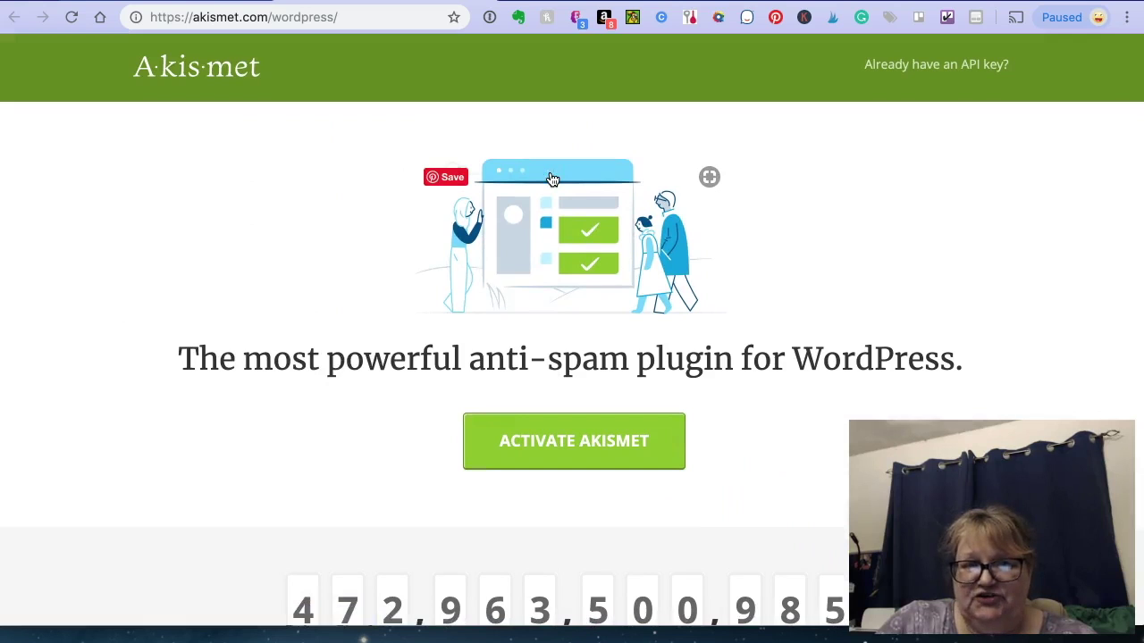
scroll(552, 179, down, 2)
click(563, 252)
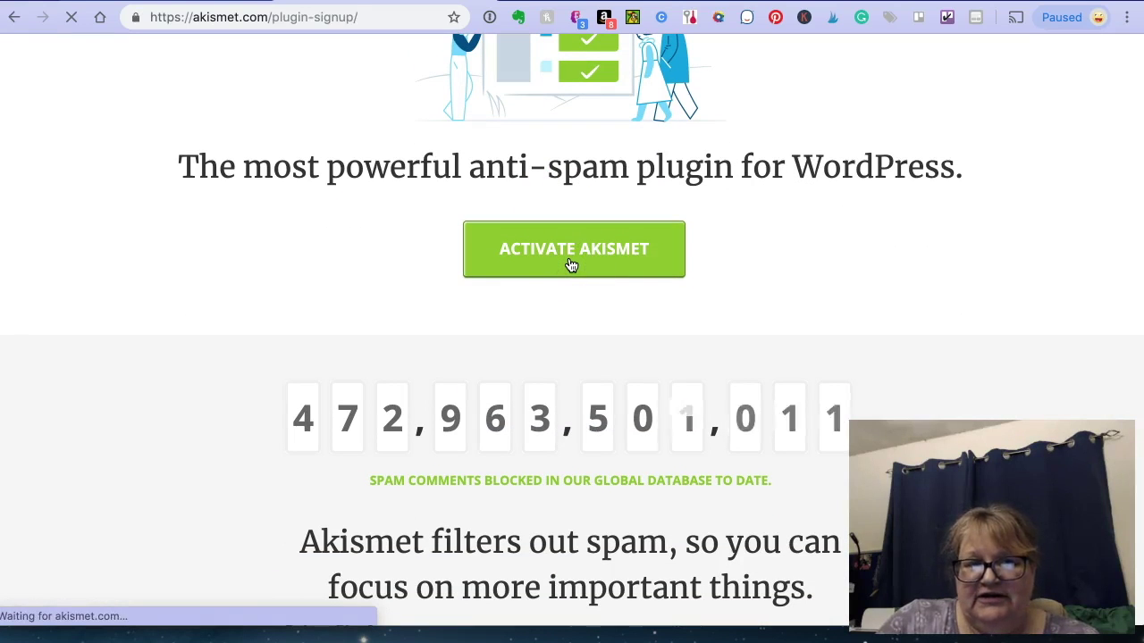
Choose the Plus plan and examine its checkout form, billing cycle and plan details.
scroll(570, 259, down, 1)
scroll(569, 258, down, 1)
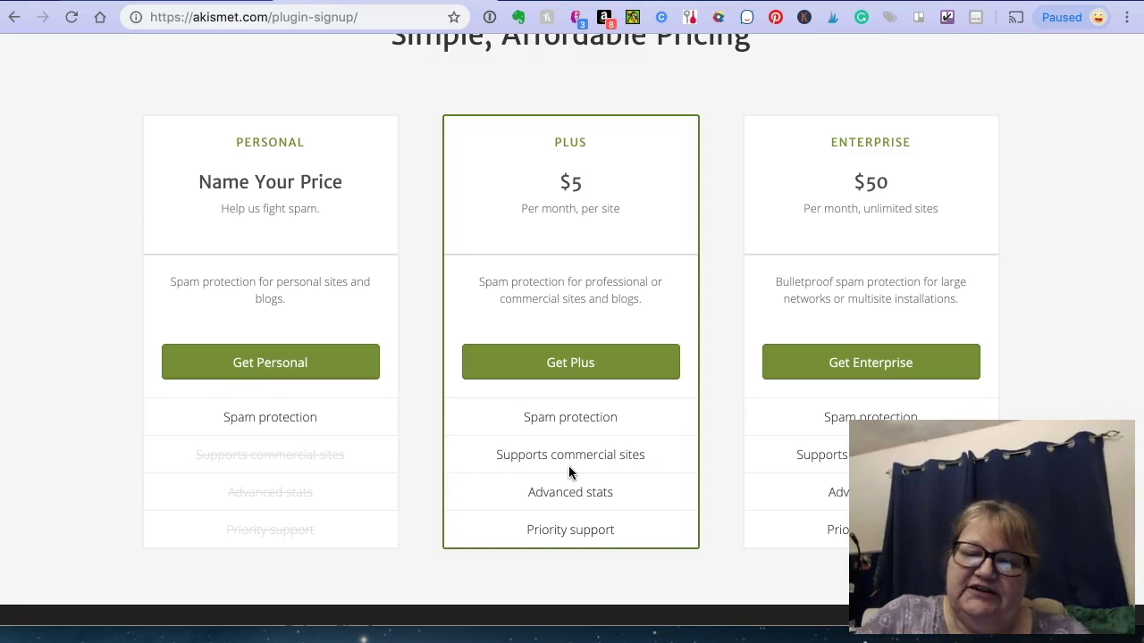
scroll(568, 465, down, 1)
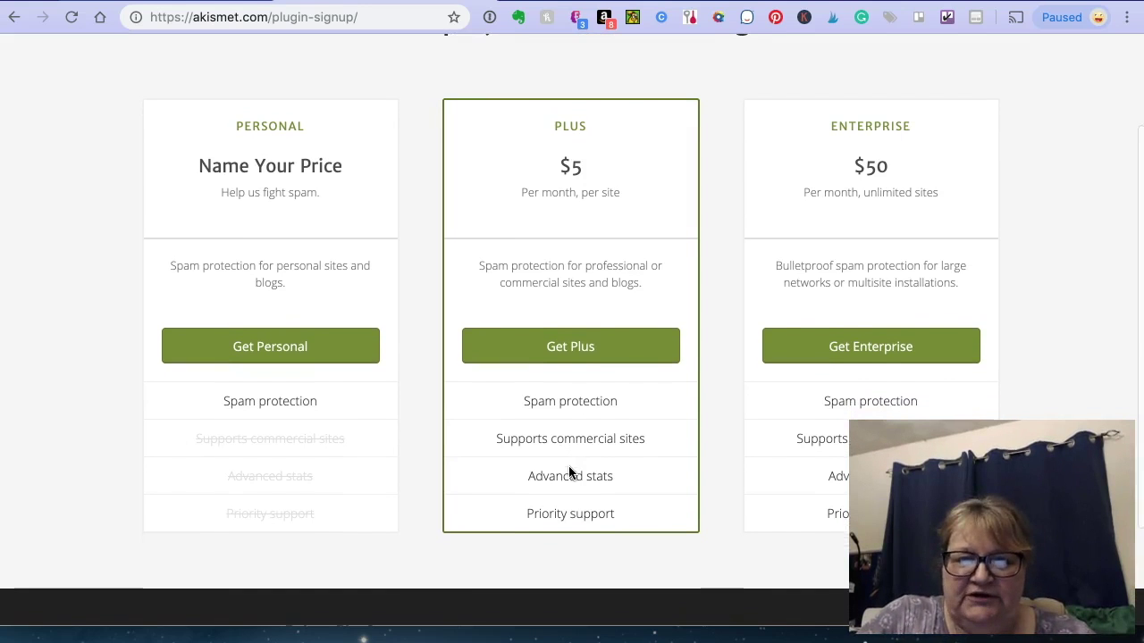
click(572, 353)
click(187, 301)
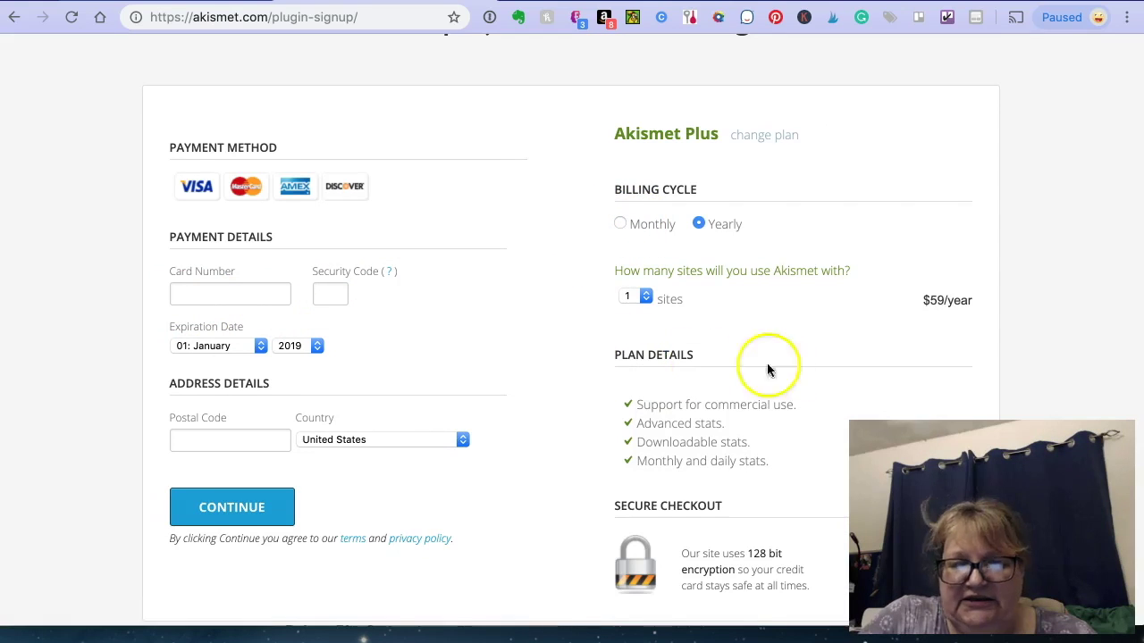
scroll(625, 487, down, 3)
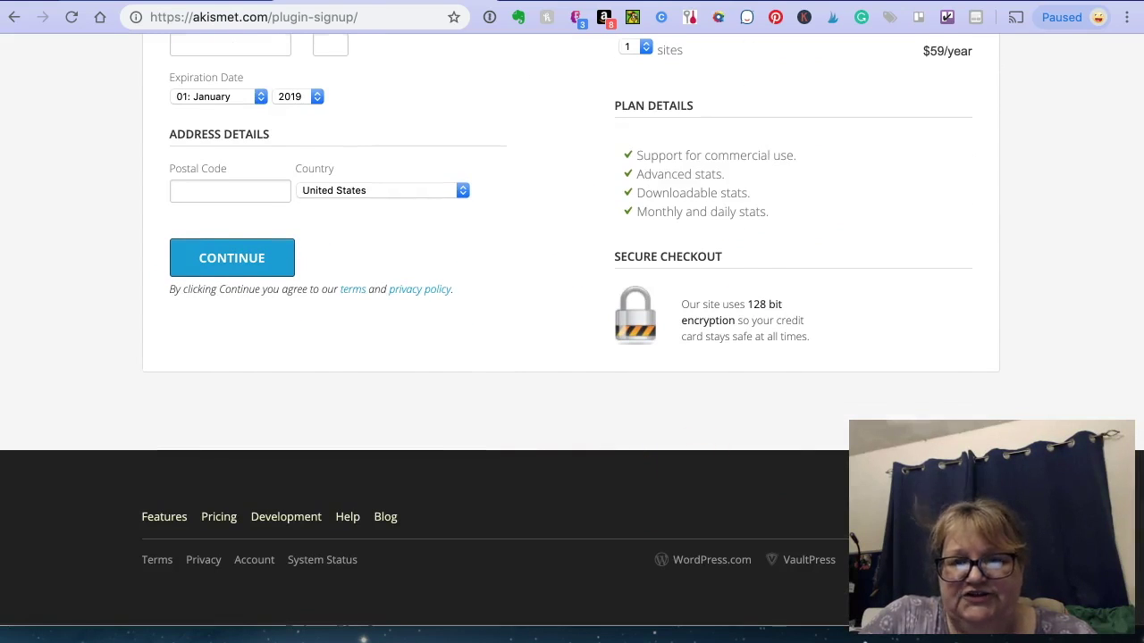
scroll(669, 349, up, 5)
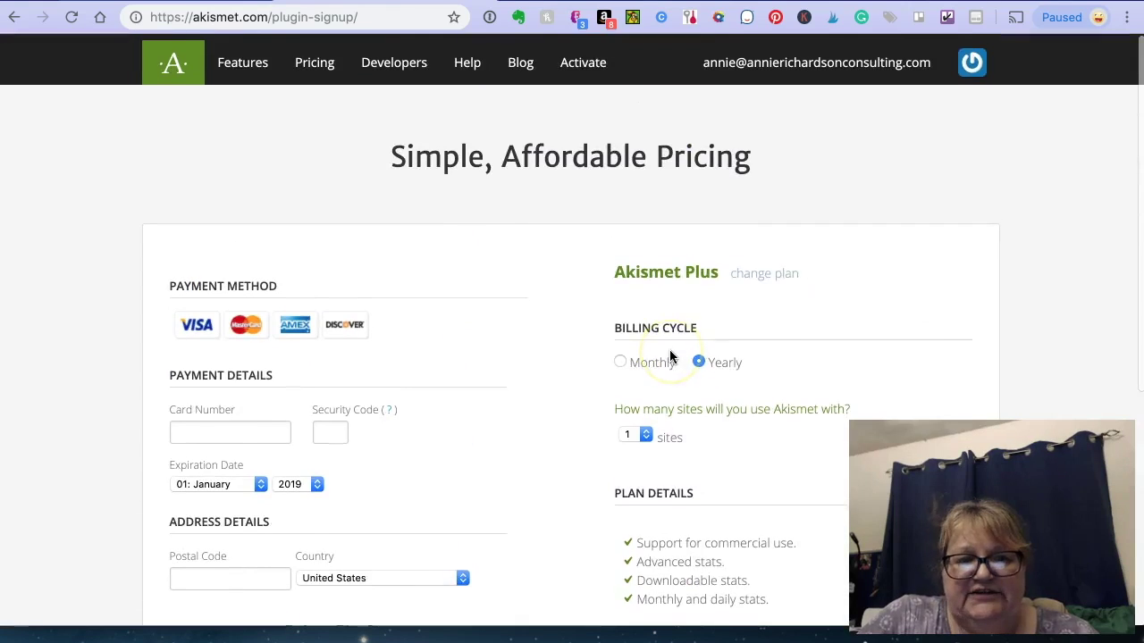
Leave the checkout and return to the Akismet landing page for WordPress.
click(807, 70)
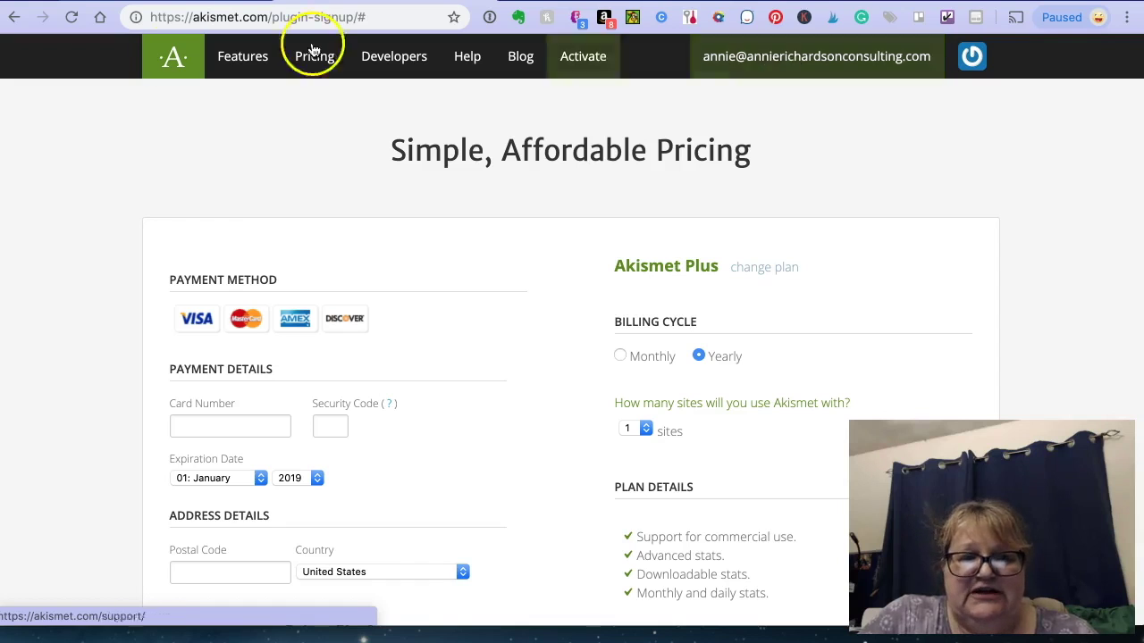
click(17, 15)
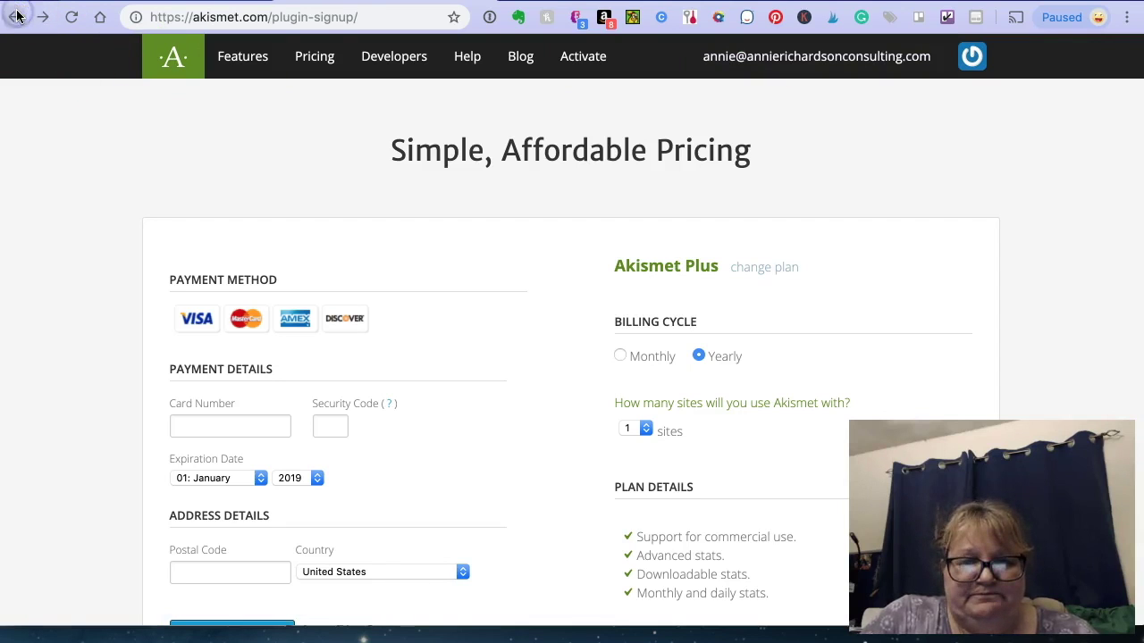
click(13, 17)
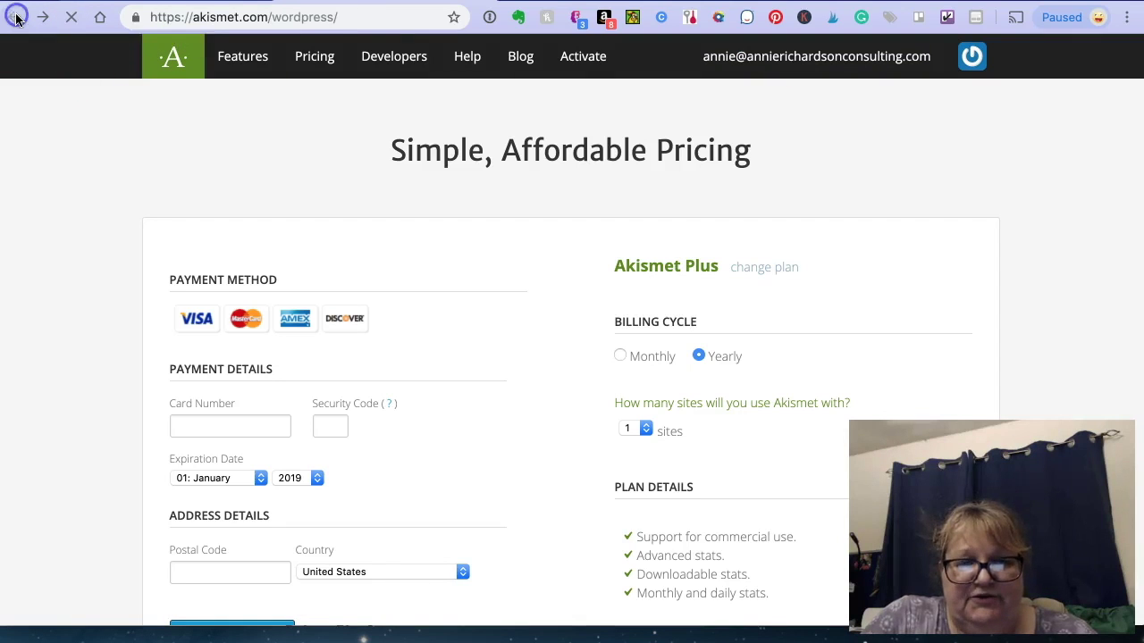
scroll(111, 178, up, 3)
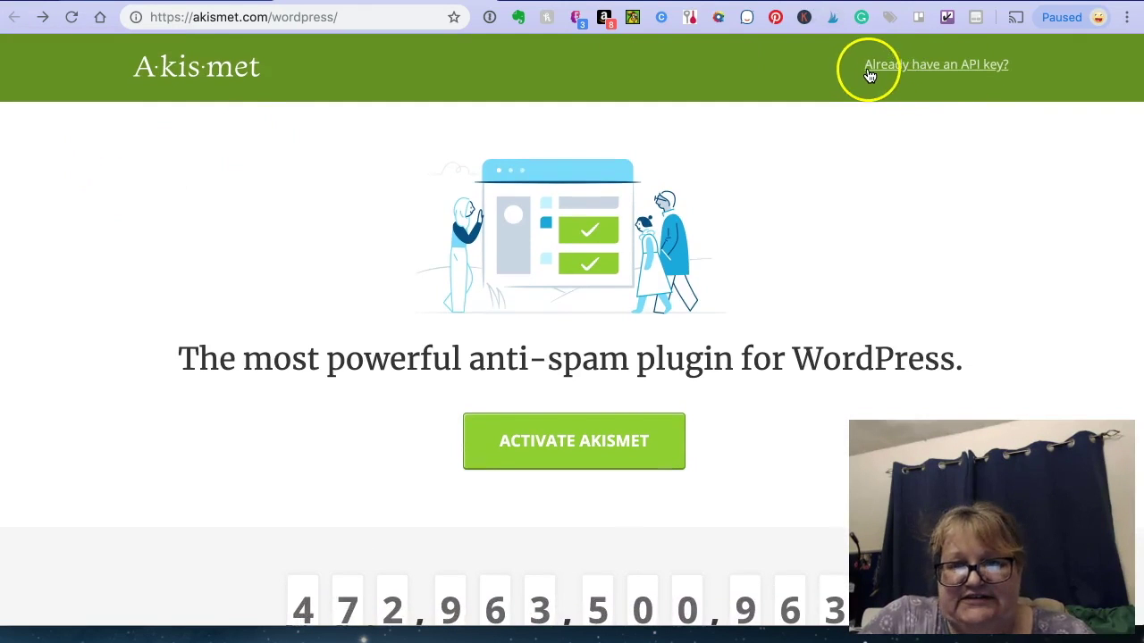
Examine Akismet's documentation on activating the plugin, including how to enter an existing API key or get a new one.
click(995, 69)
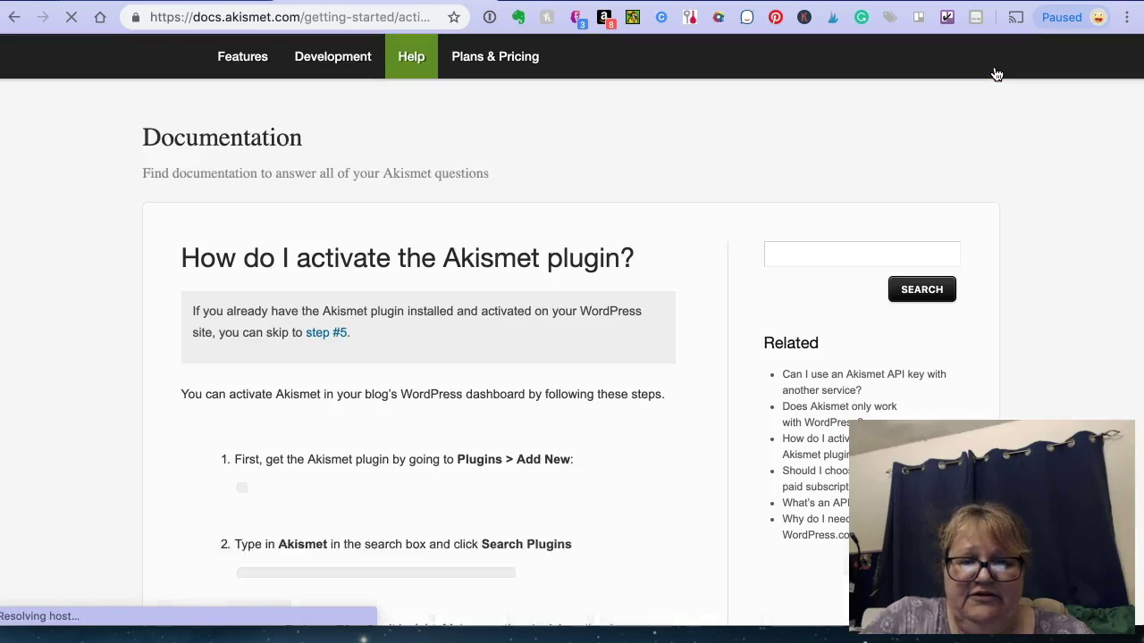
scroll(585, 333, down, 5)
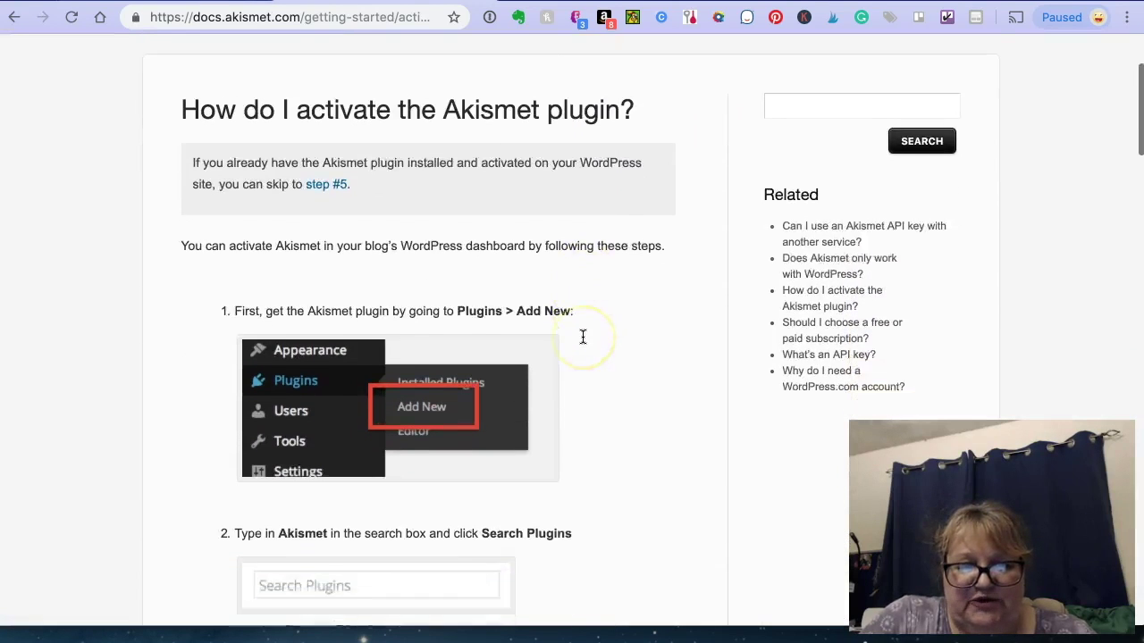
scroll(582, 337, down, 4)
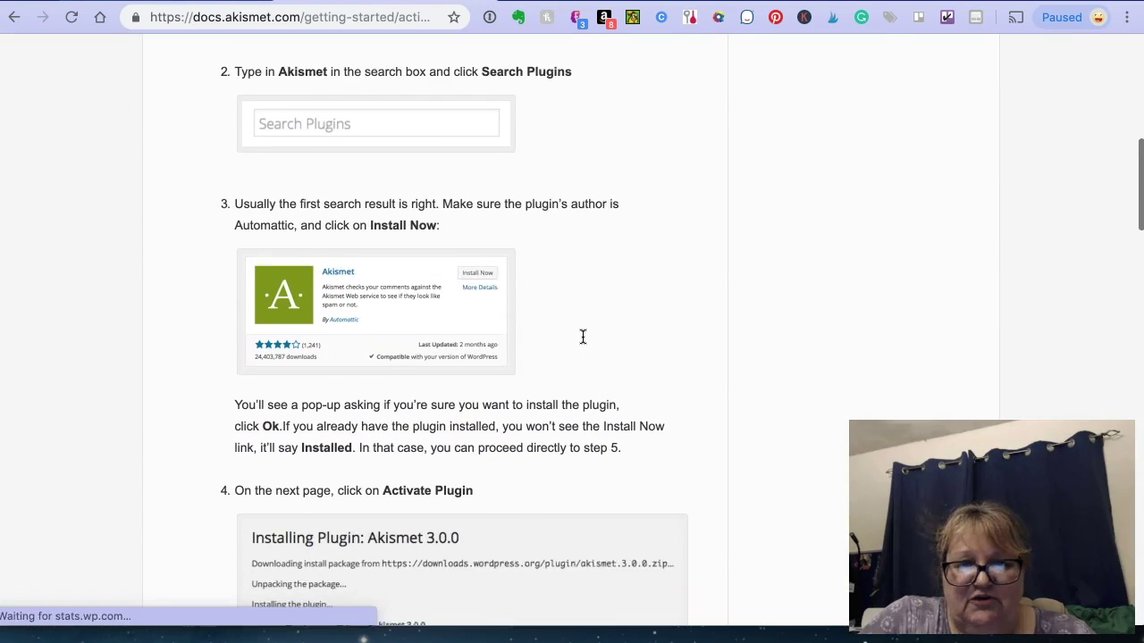
scroll(583, 337, down, 7)
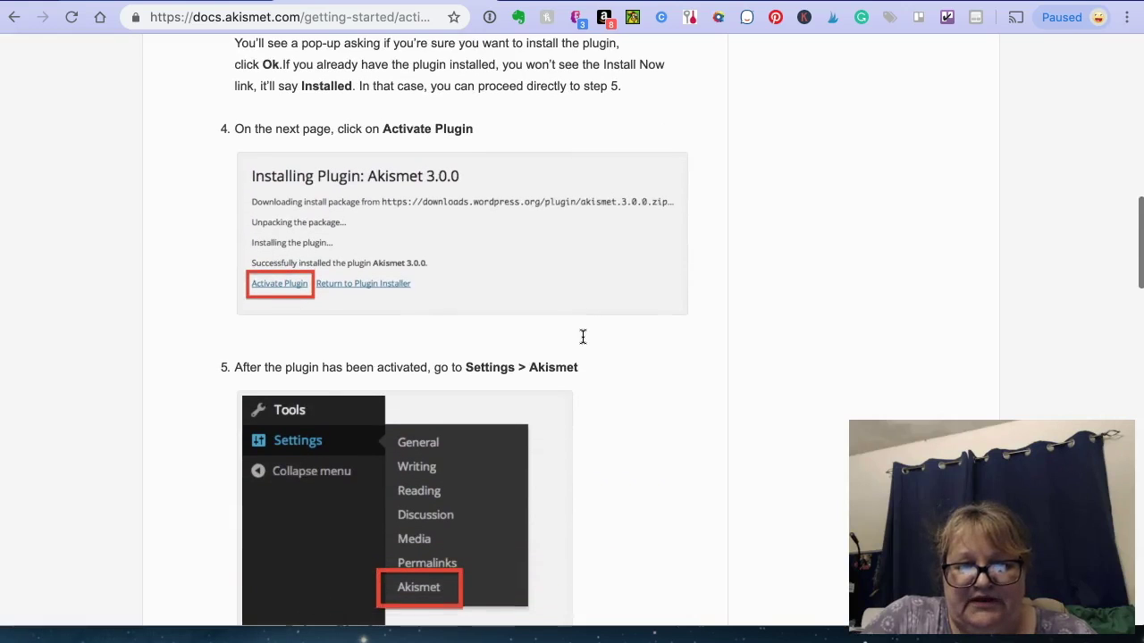
scroll(583, 337, down, 7)
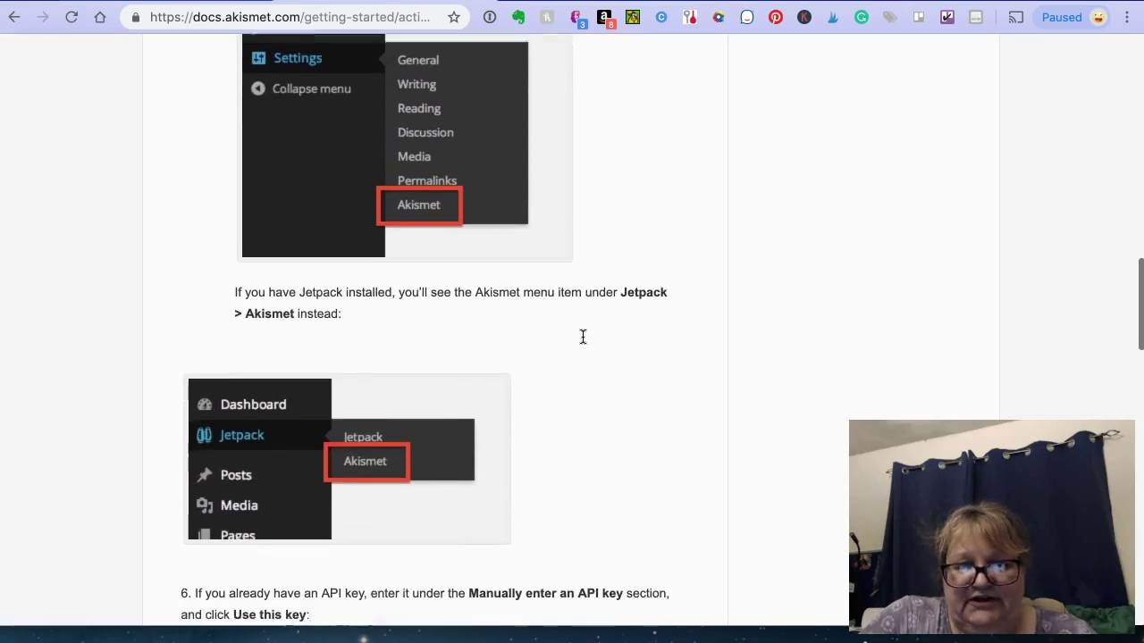
scroll(582, 337, down, 3)
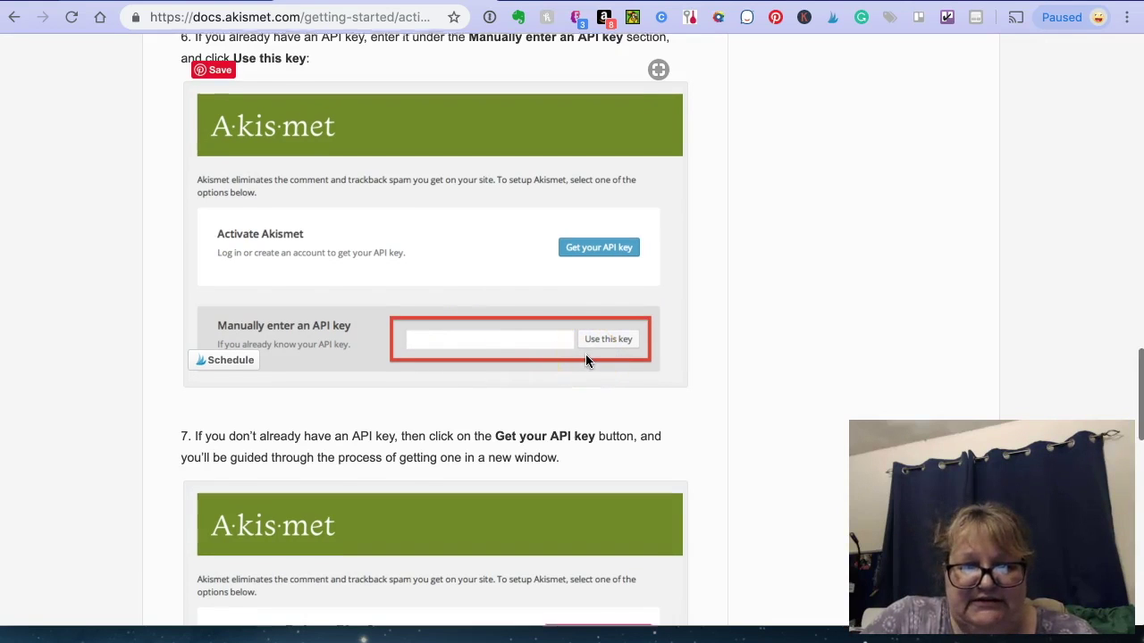
scroll(586, 358, down, 3)
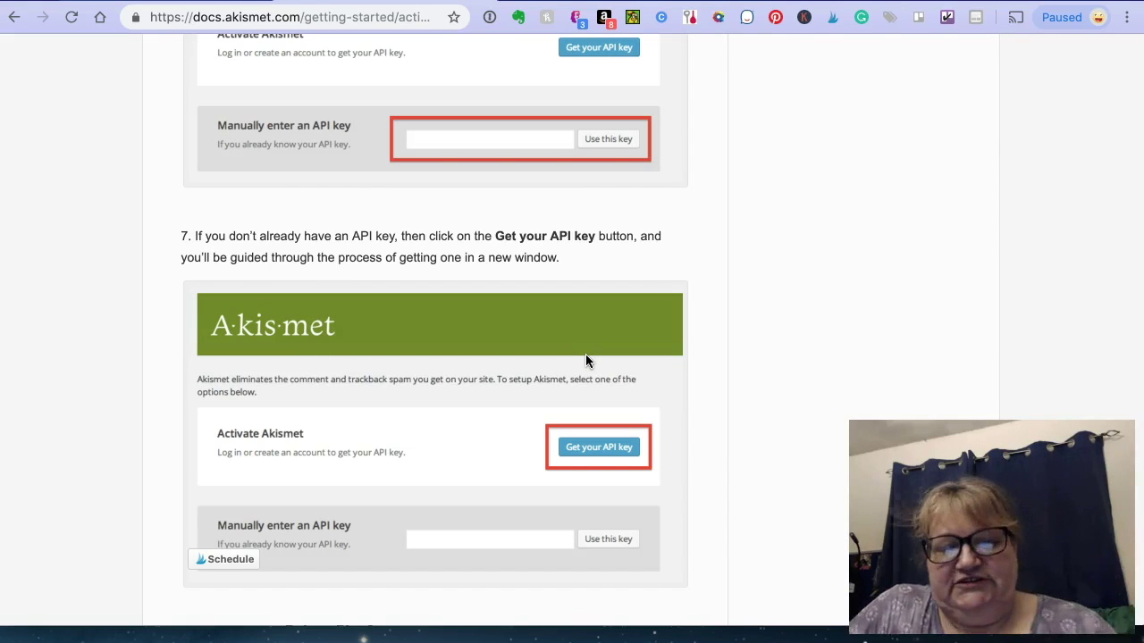
scroll(586, 358, down, 5)
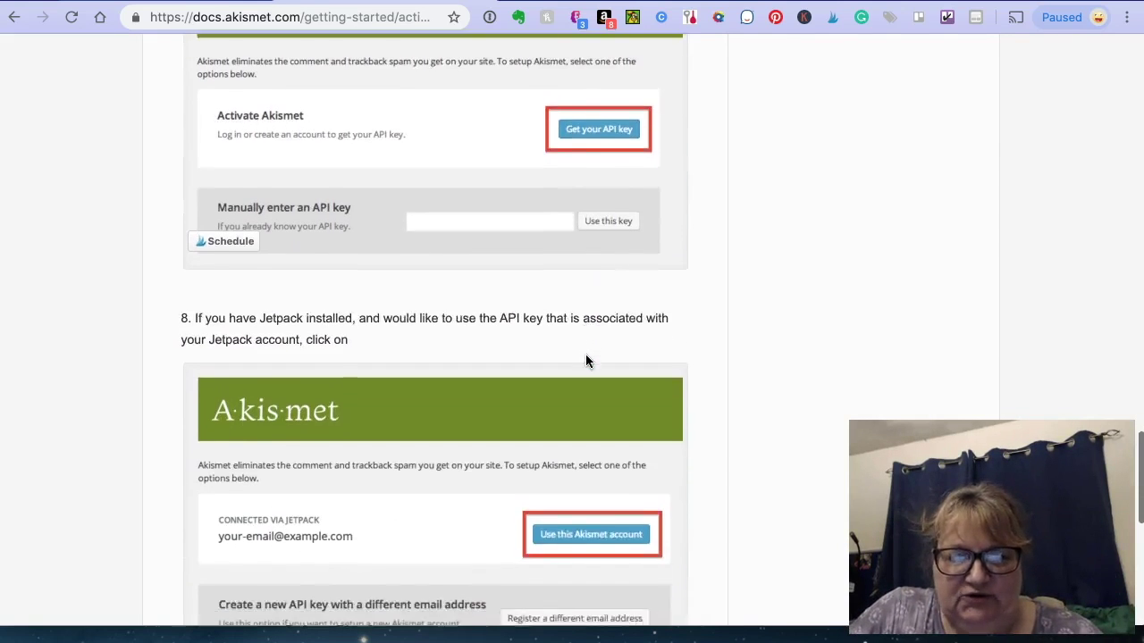
scroll(585, 361, down, 3)
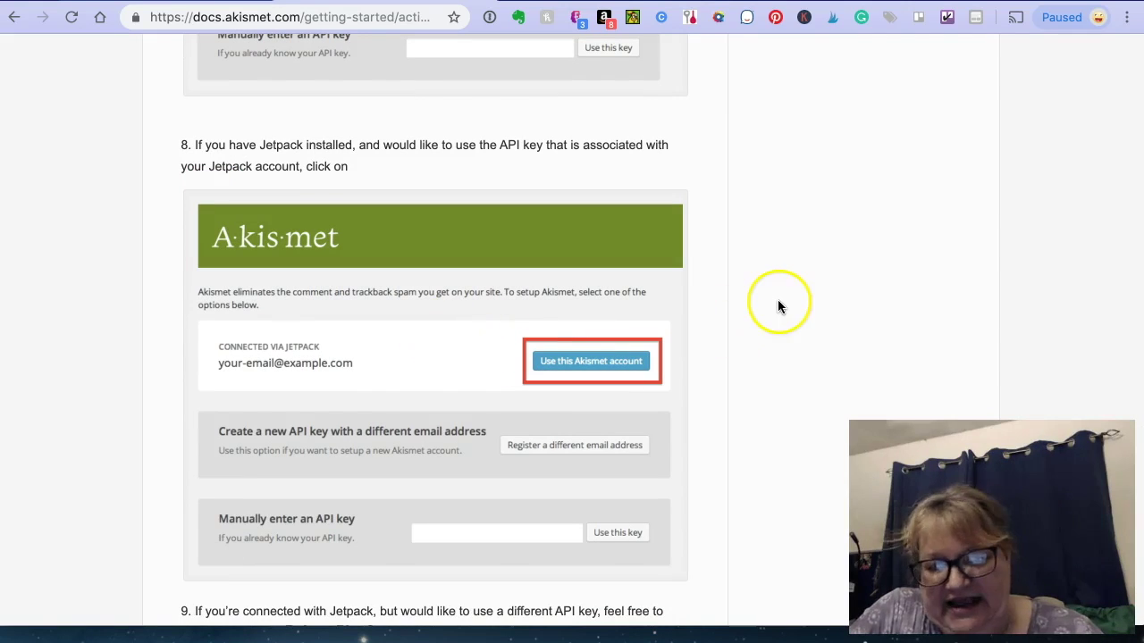
scroll(770, 290, down, 5)
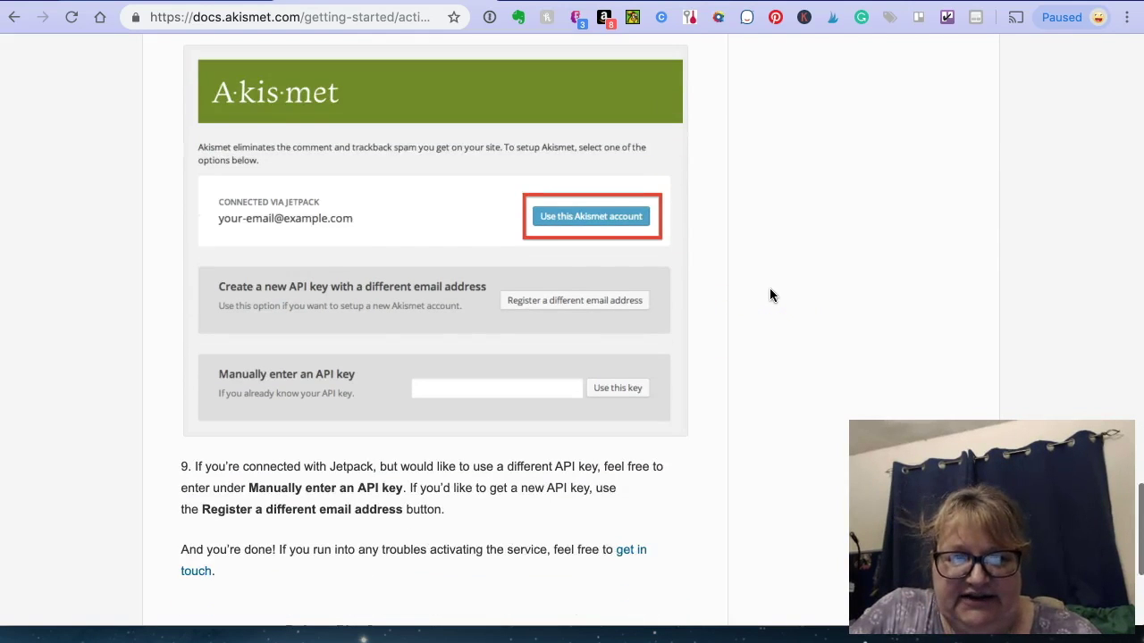
scroll(771, 289, up, 15)
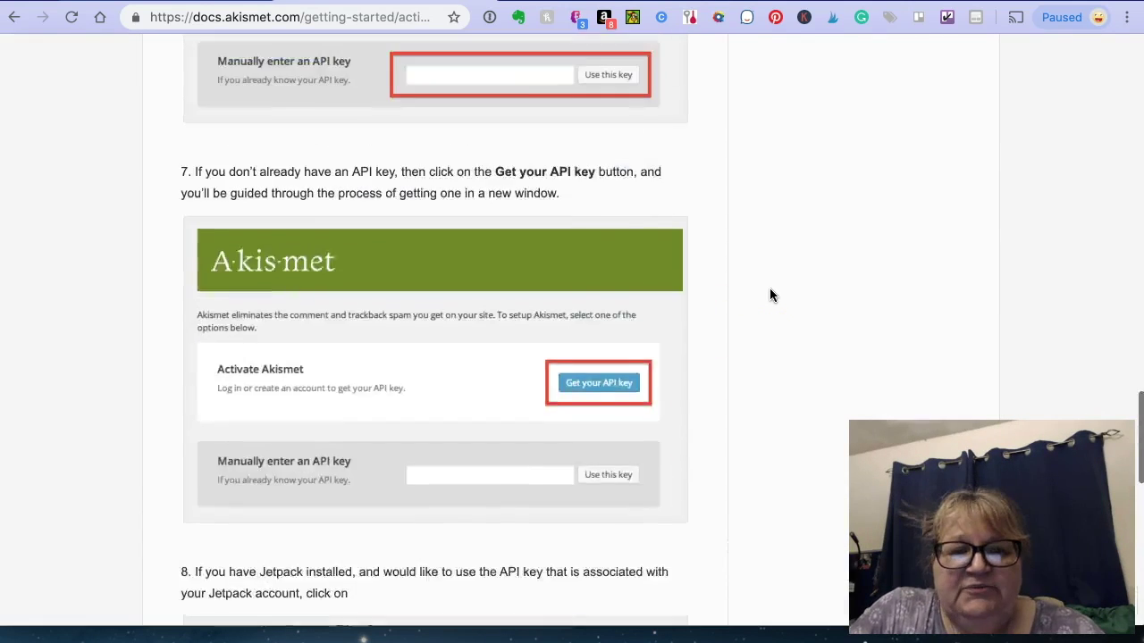
scroll(770, 295, up, 10)
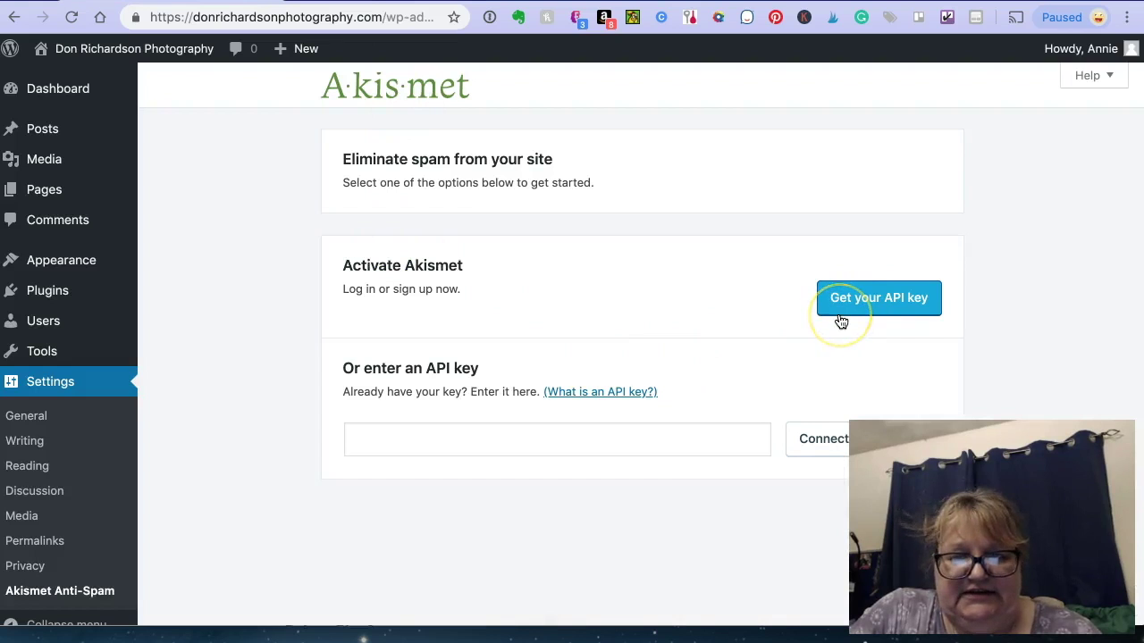
Enter the saved API key on the site's Akismet settings page and connect Akismet with it.
scroll(841, 322, down, 1)
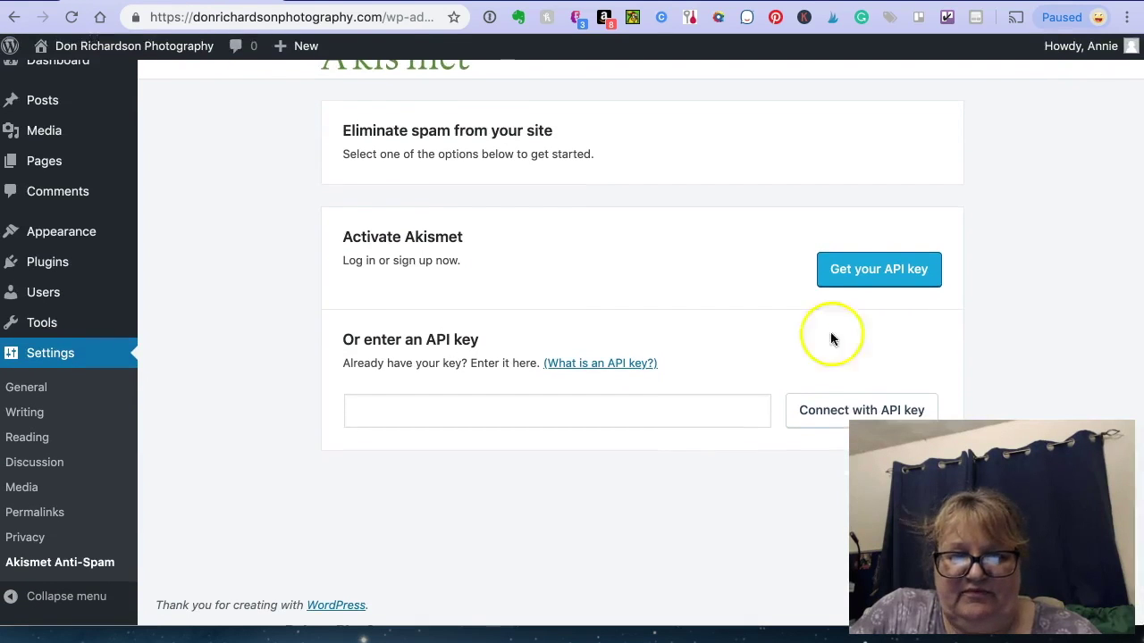
click(848, 413)
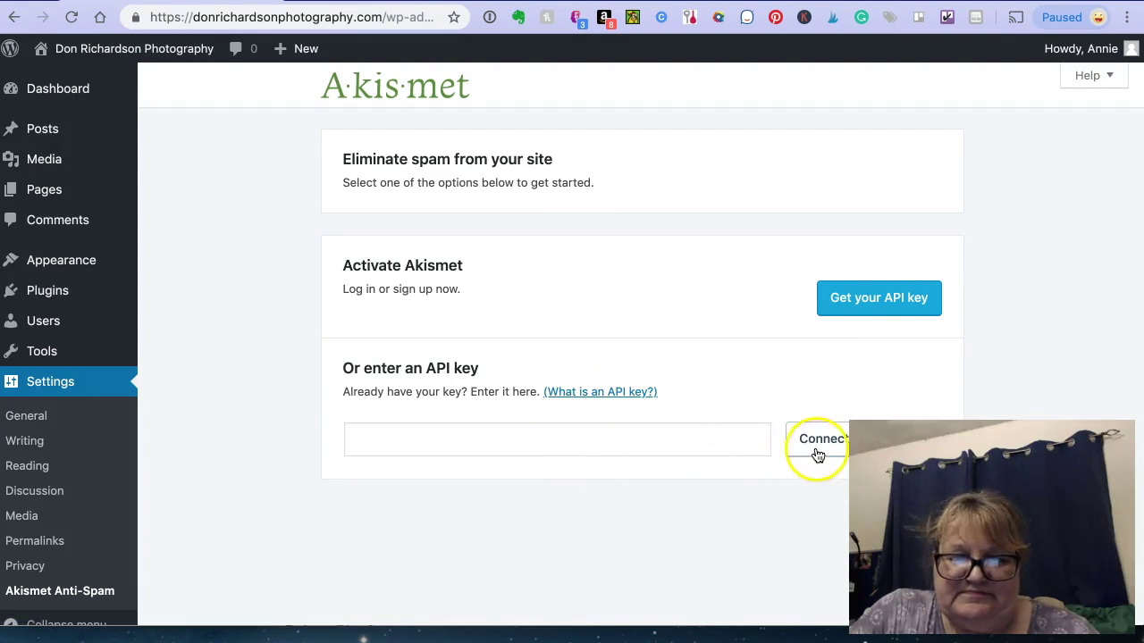
click(749, 443)
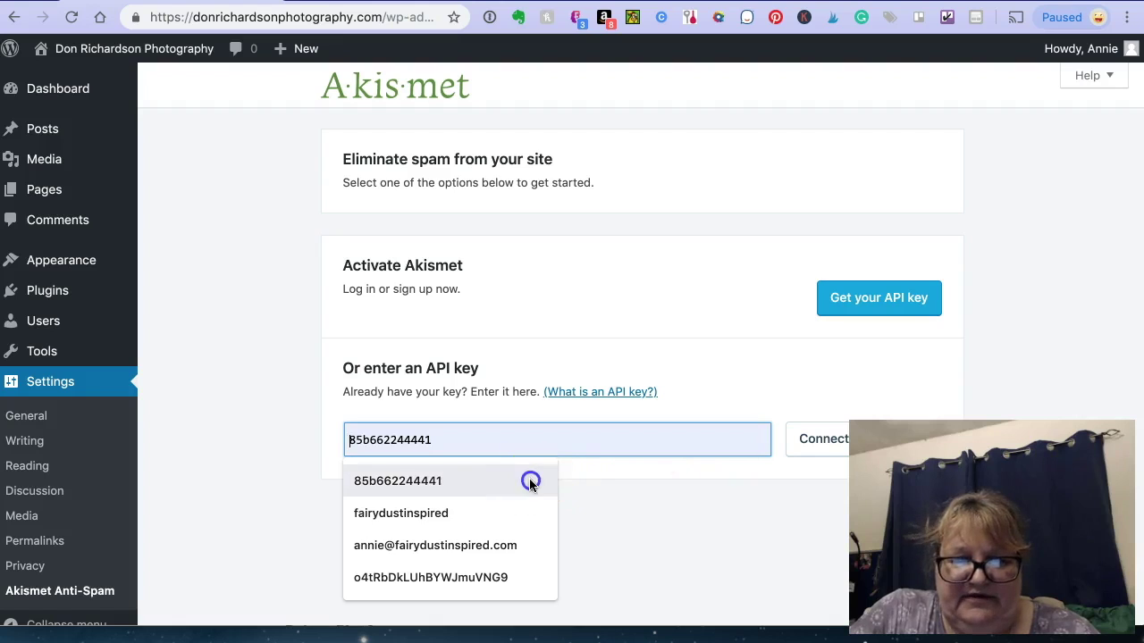
click(529, 479)
click(808, 456)
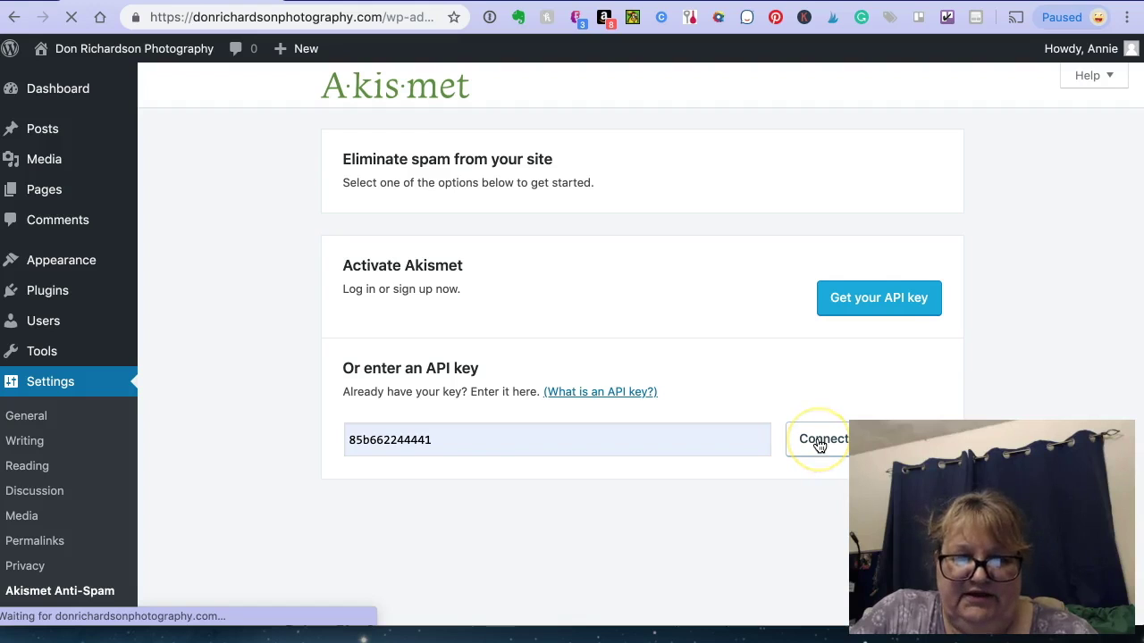
scroll(819, 445, down, 1)
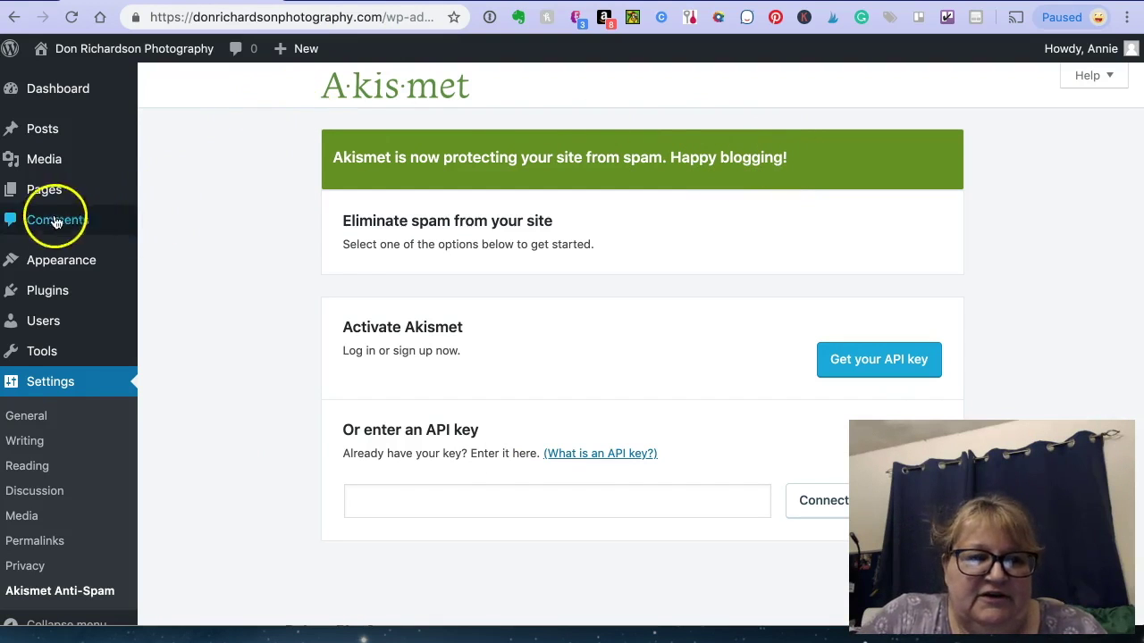
Install the Gutenberg plugin from the featured plugins available to add, and activate it.
mouse_move(49, 293)
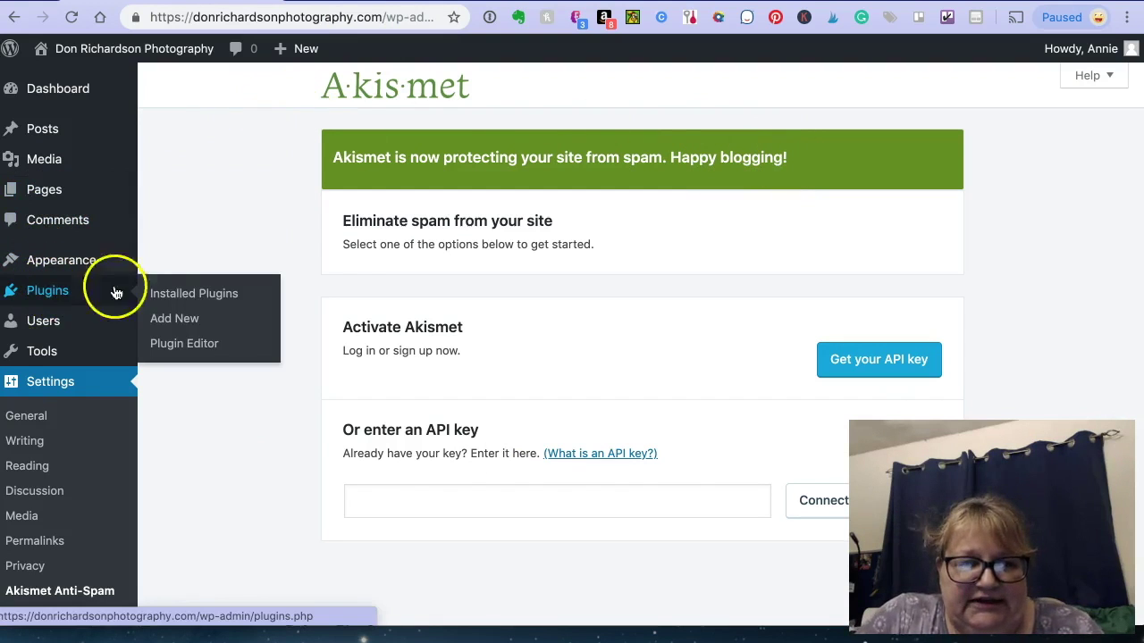
click(168, 294)
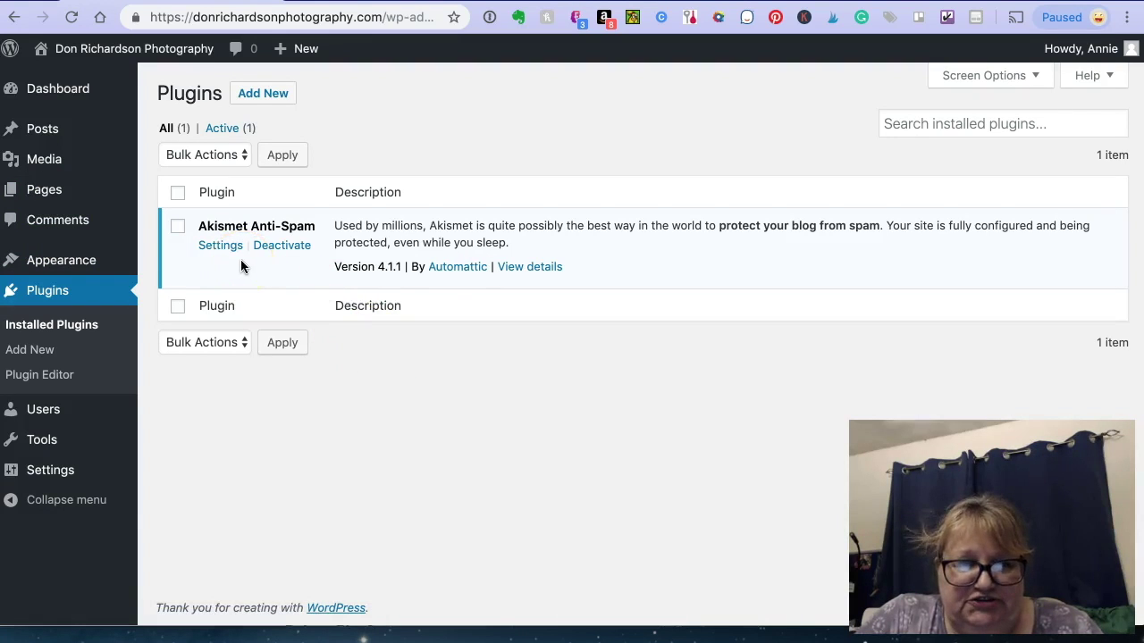
click(266, 95)
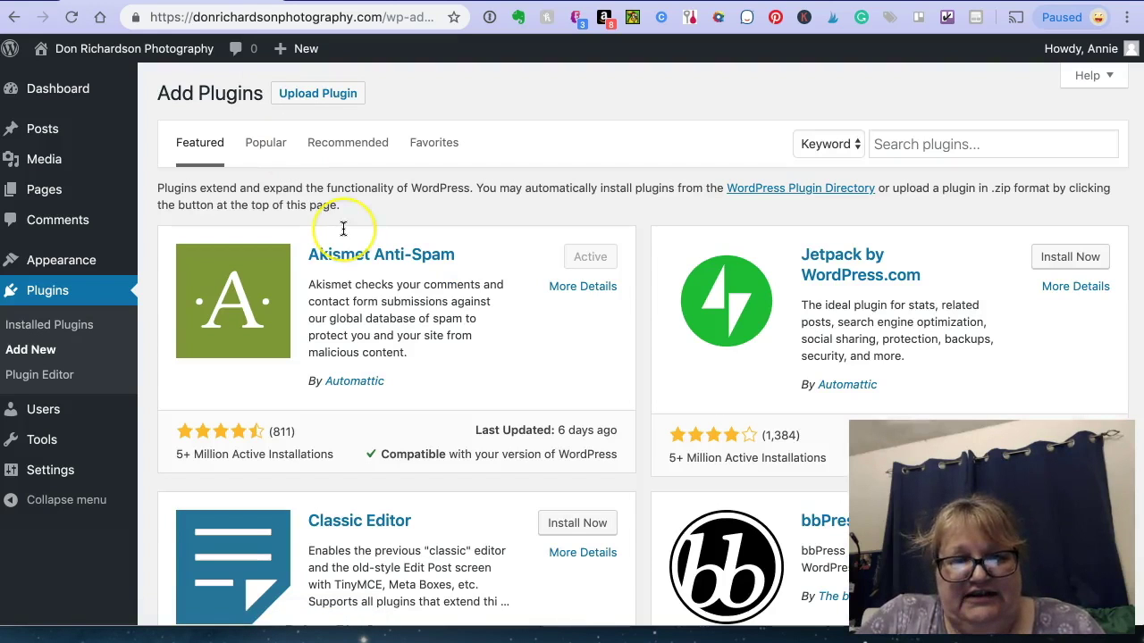
scroll(344, 228, down, 10)
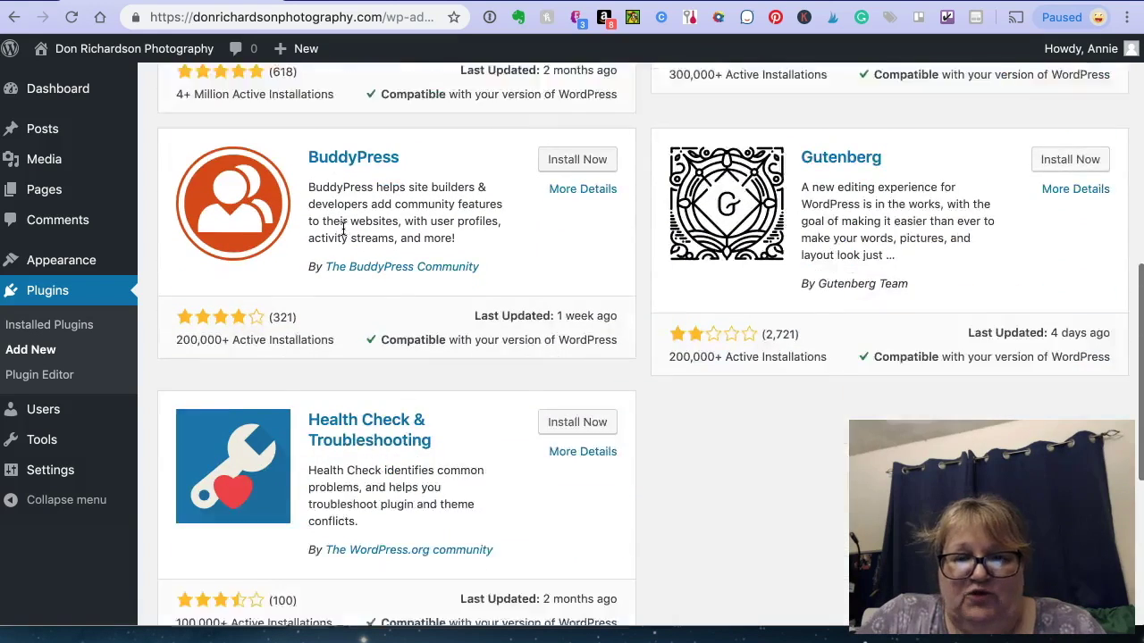
scroll(343, 228, up, 2)
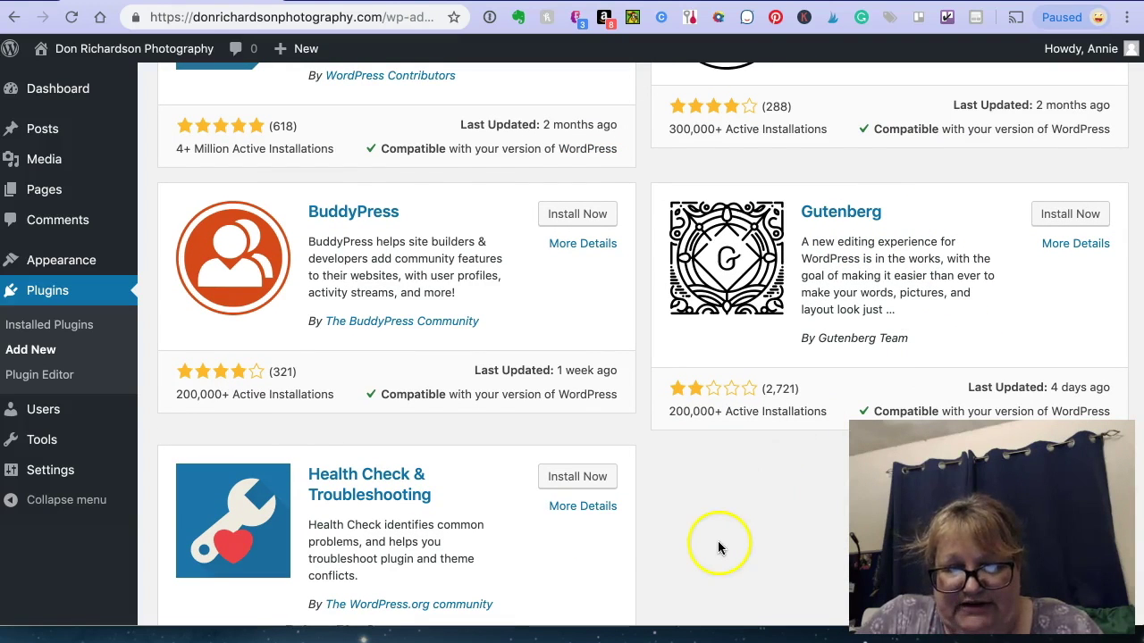
click(1069, 216)
click(1063, 213)
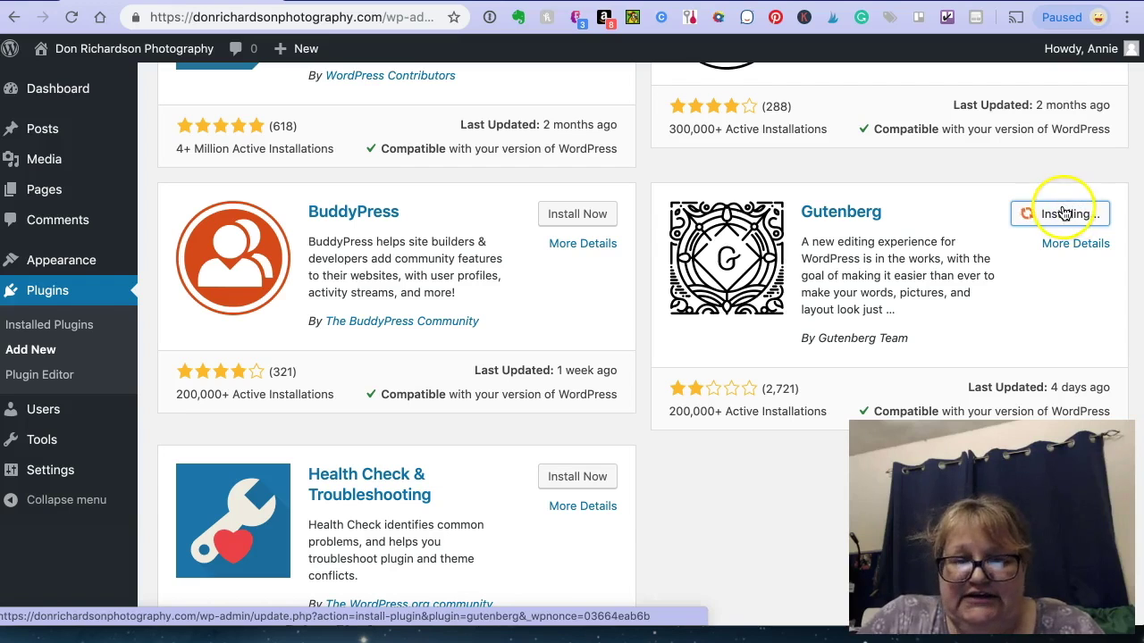
click(1076, 215)
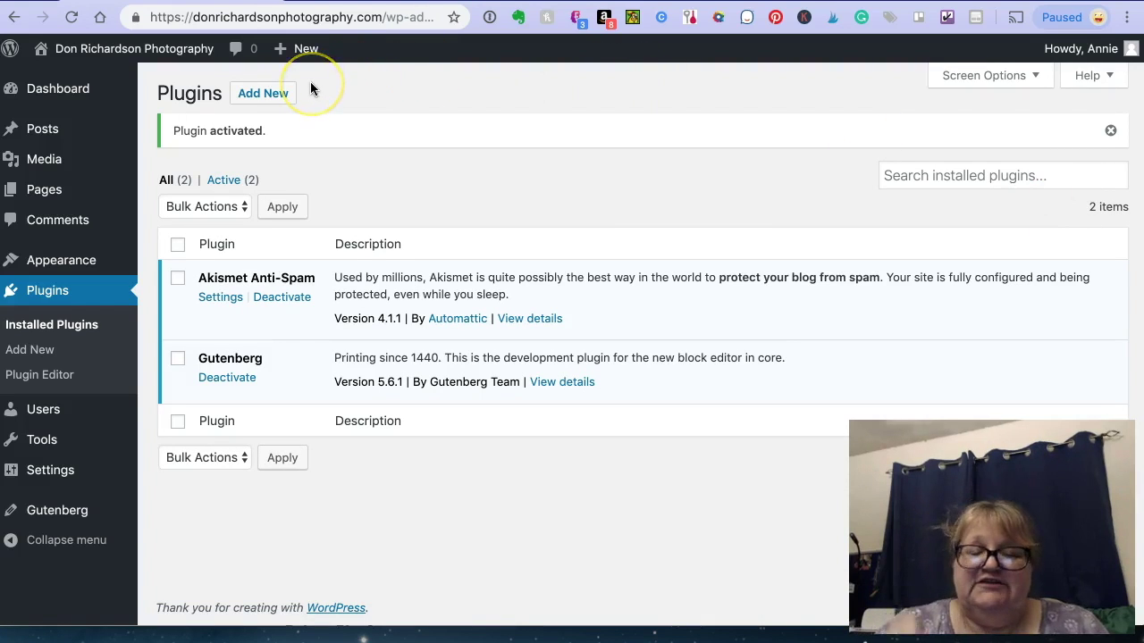
Search the plugins available to add for "social pug", then install and activate Social Sharing Buttons – Social Pug.
click(274, 94)
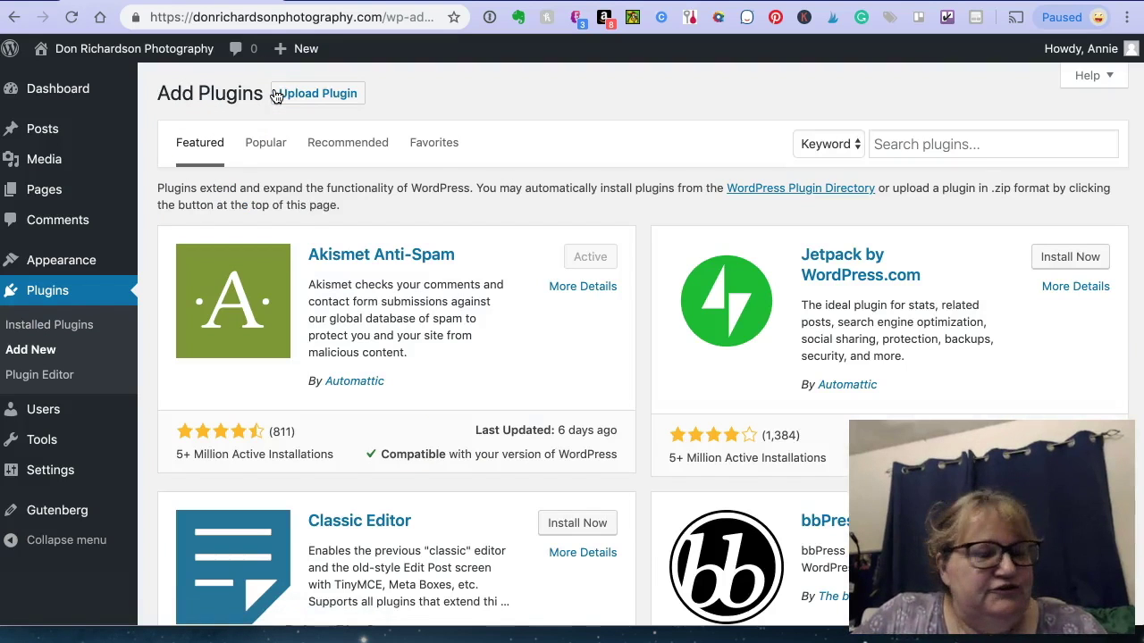
click(924, 146)
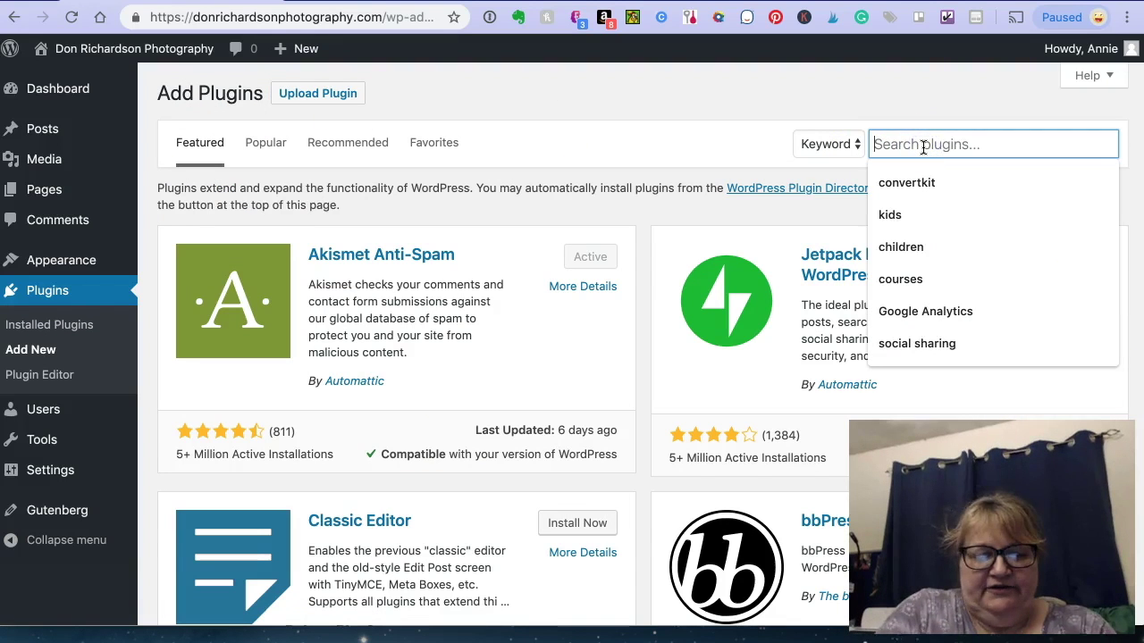
text(social pug)
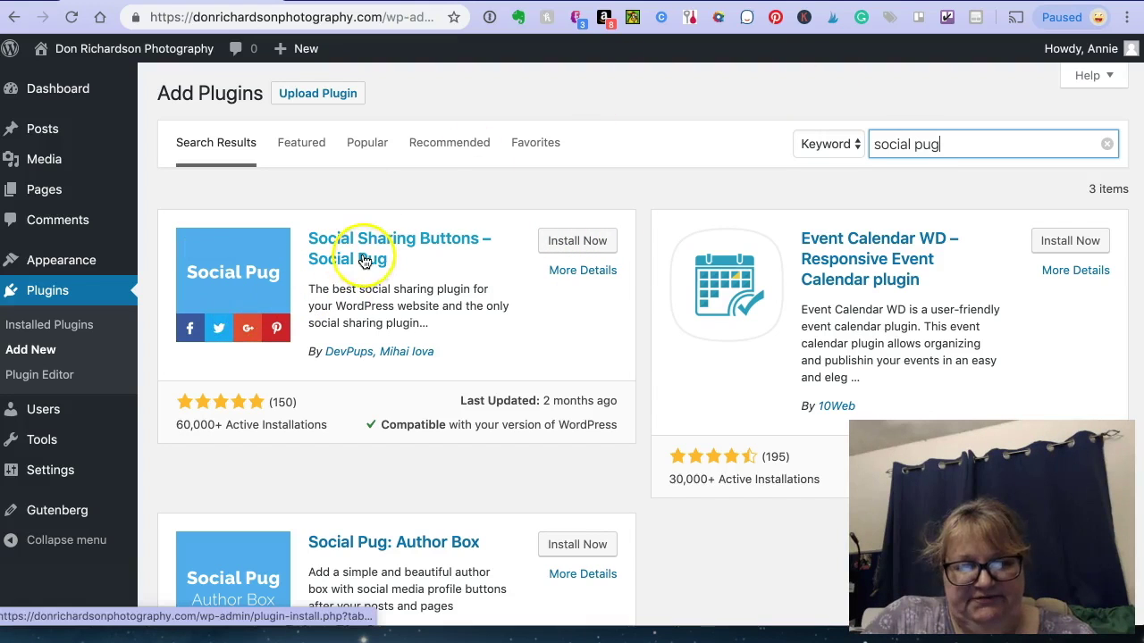
click(581, 242)
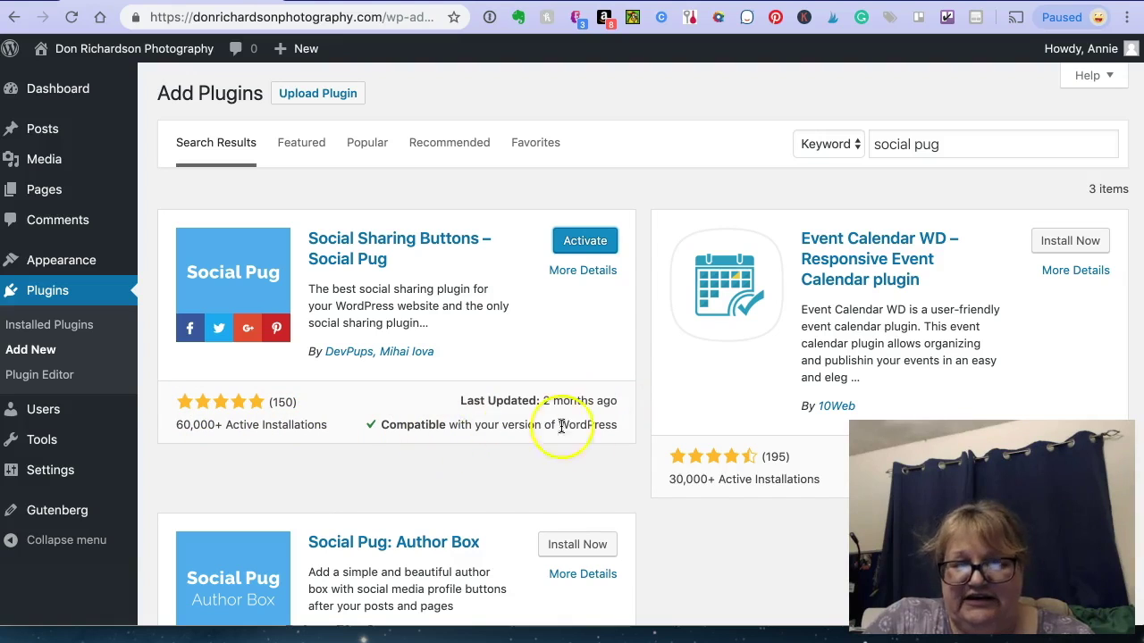
click(587, 242)
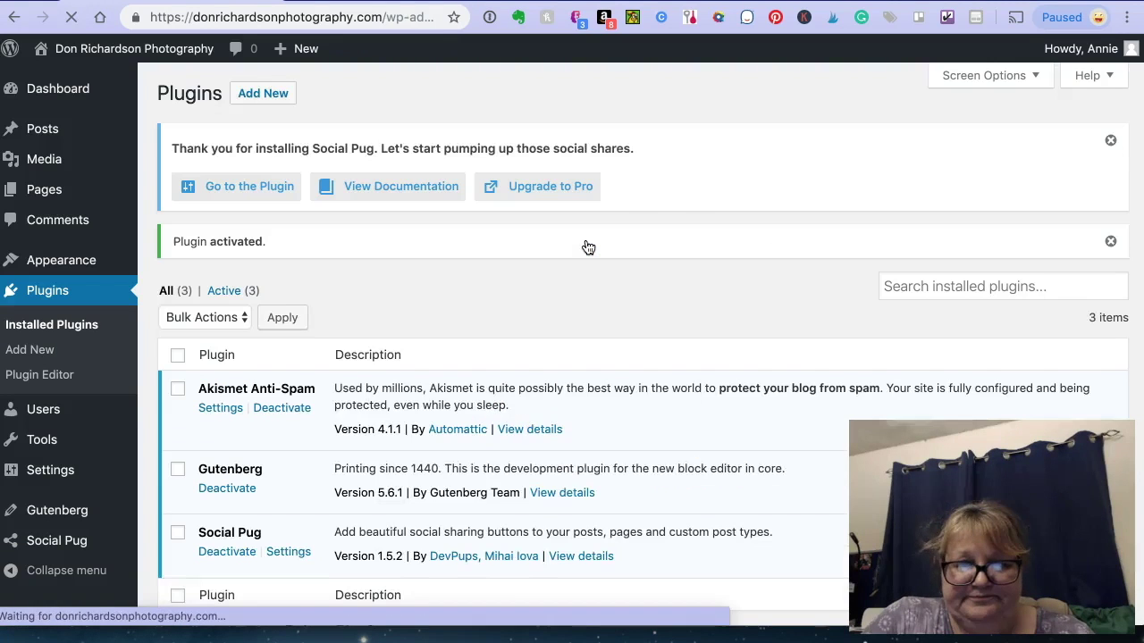
In Social Pug's Floating Sidebar settings, enable showing the sharing buttons on mobile.
scroll(588, 248, down, 2)
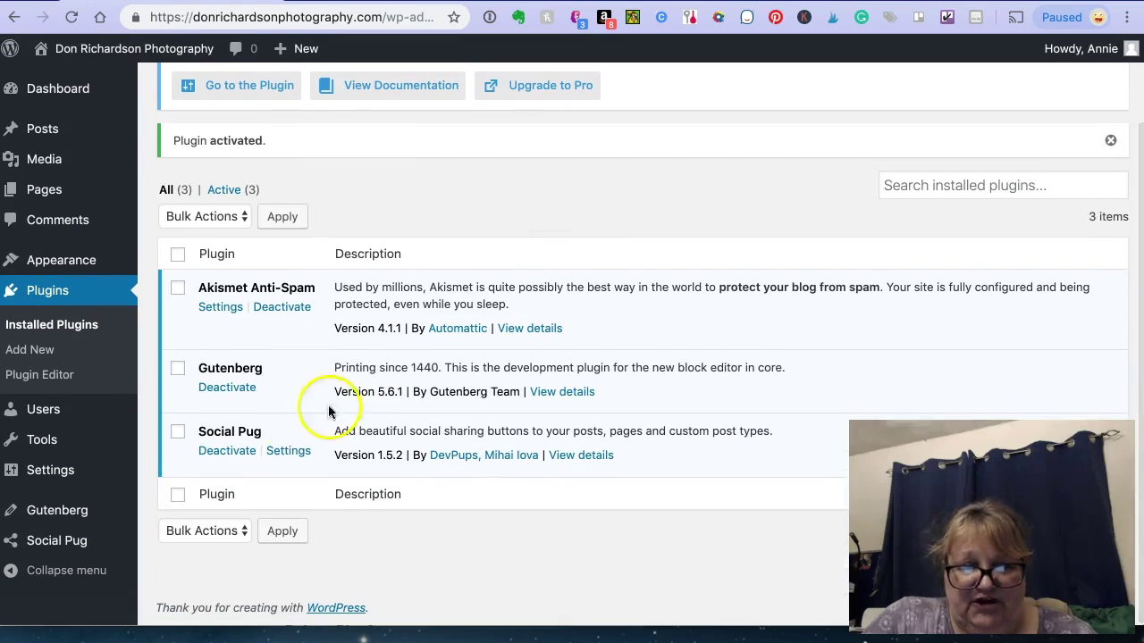
click(287, 458)
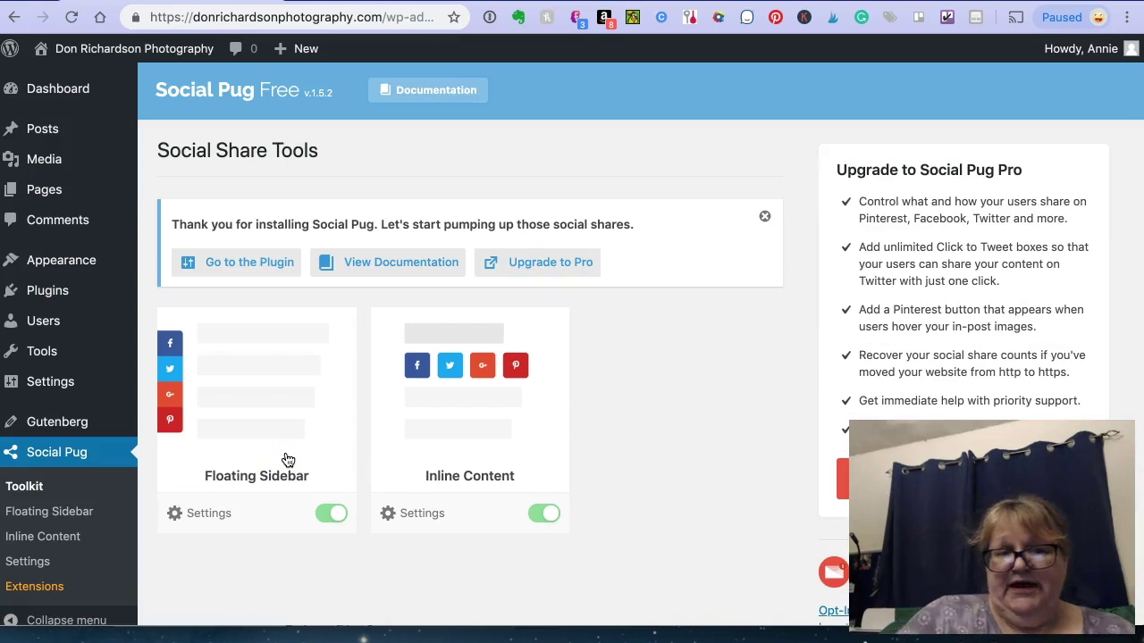
scroll(287, 460, down, 2)
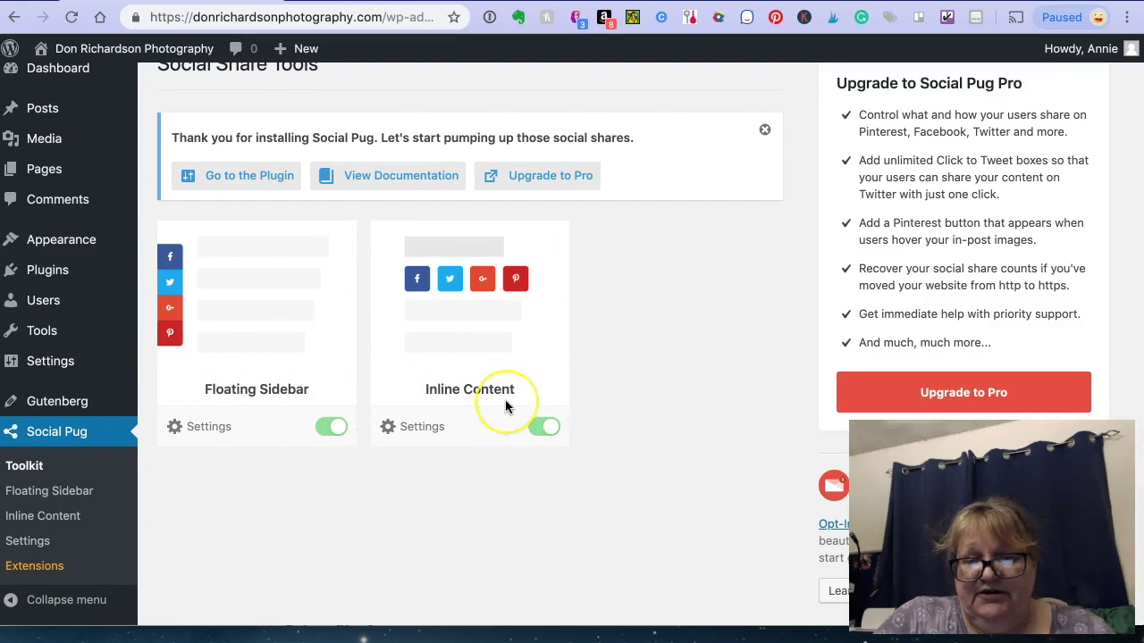
click(191, 436)
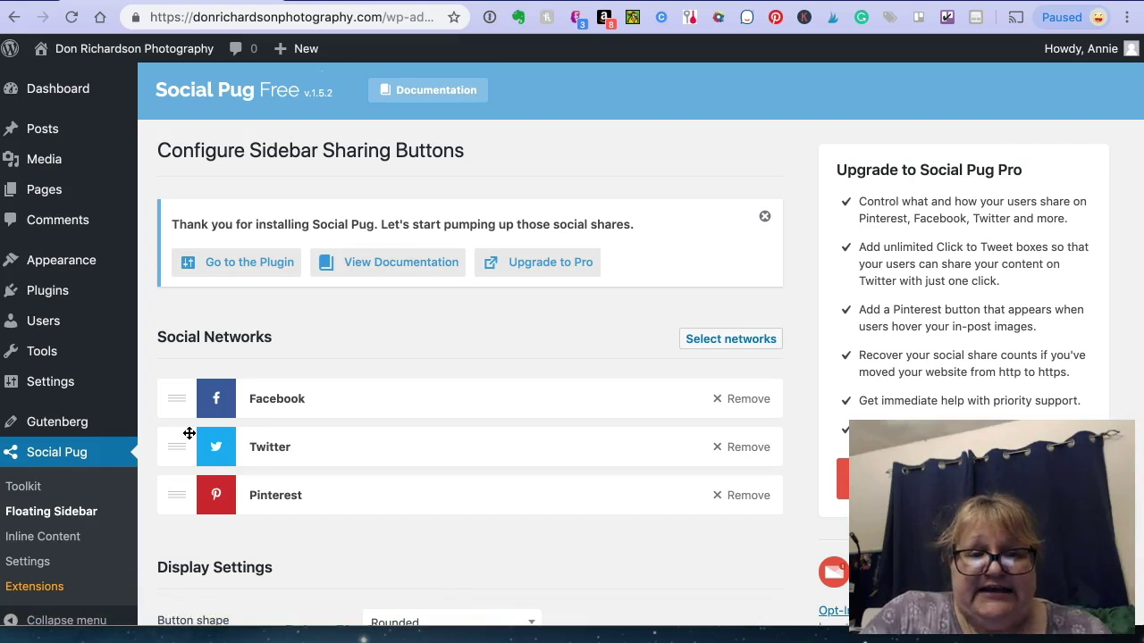
scroll(189, 434, down, 10)
click(338, 281)
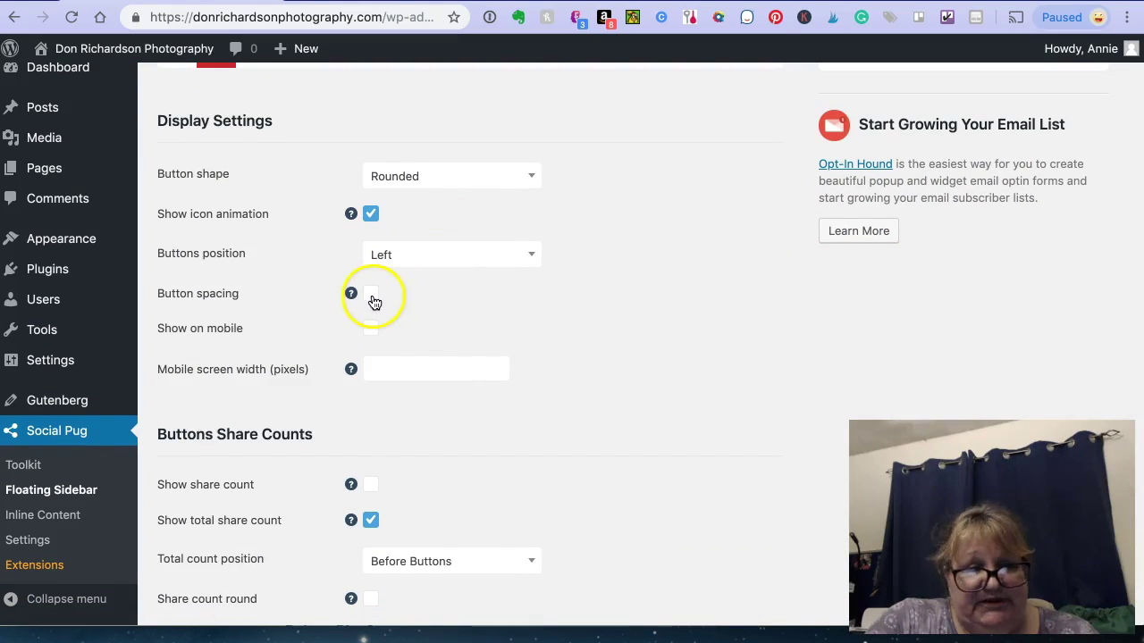
click(375, 329)
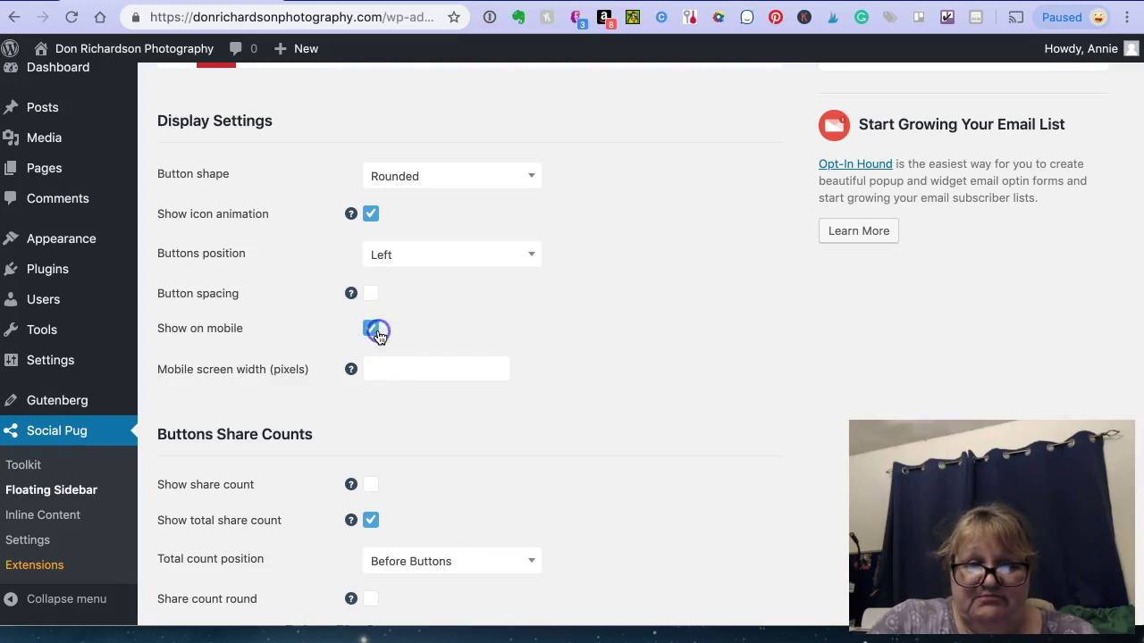
Save the changes to Social Pug's Floating Sidebar settings.
scroll(420, 453, down, 5)
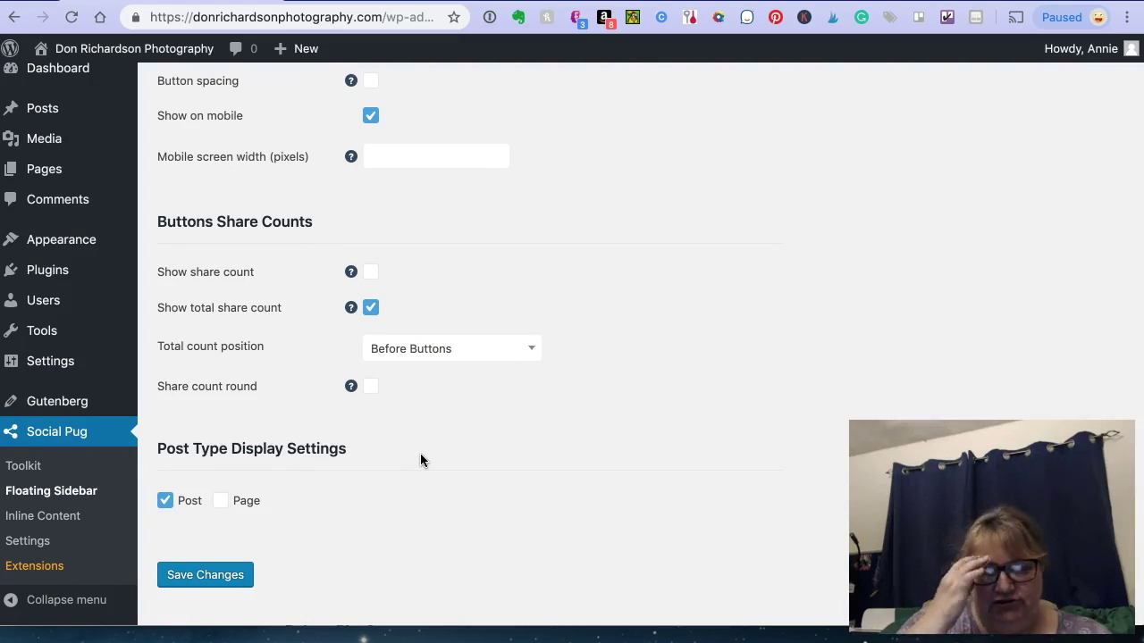
click(202, 571)
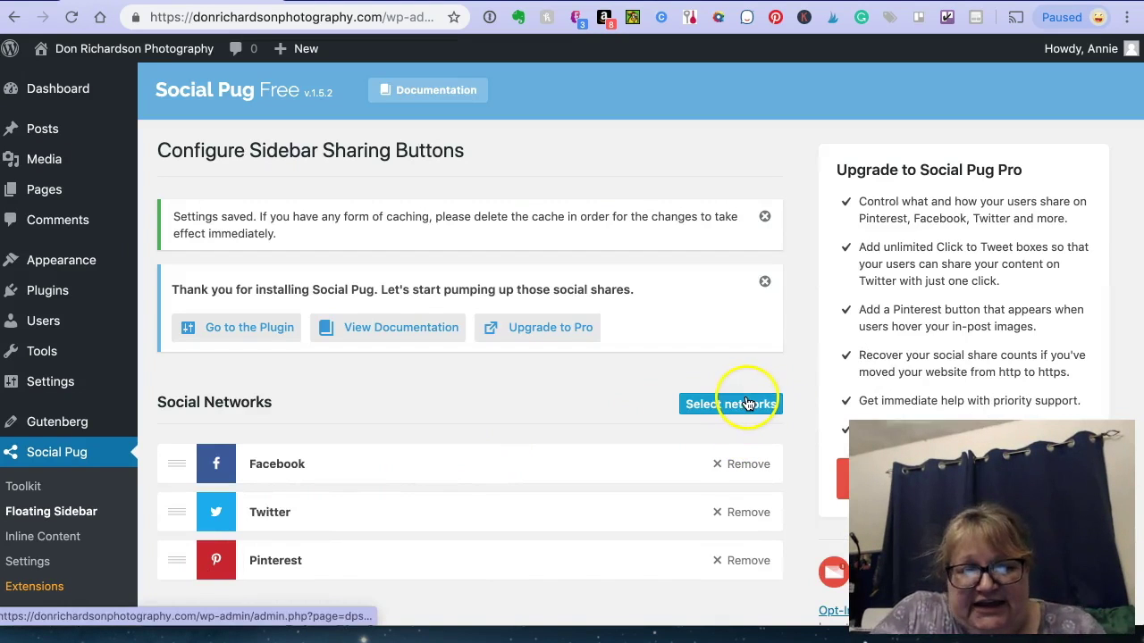
Open the network selection for the sidebar sharing buttons and review the networks, display, share count and post type settings.
click(747, 403)
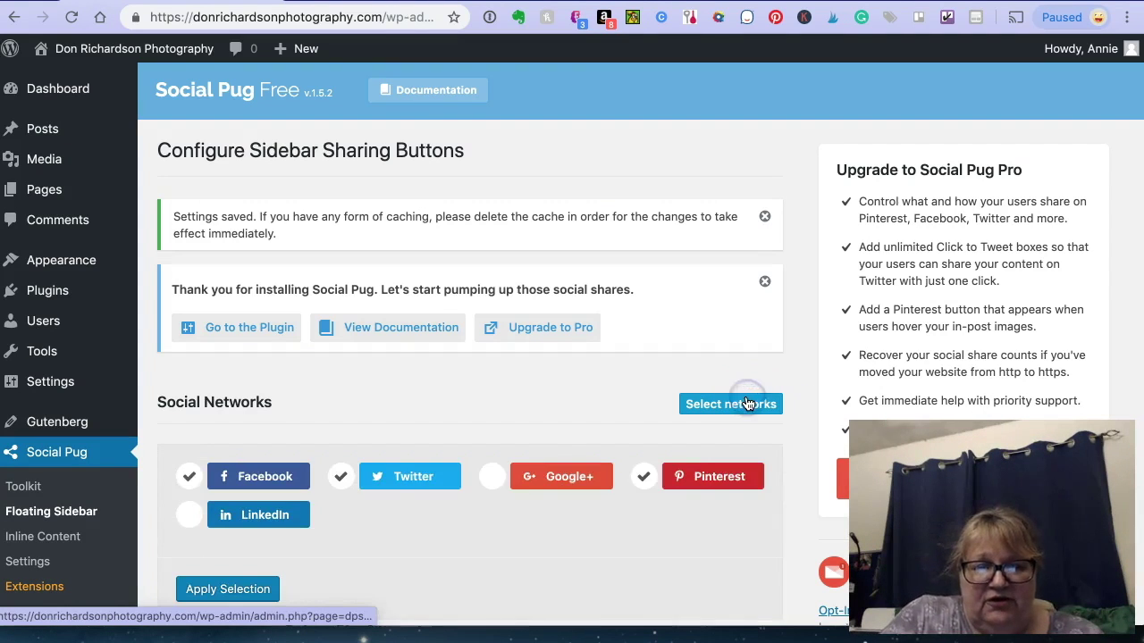
scroll(745, 403, down, 4)
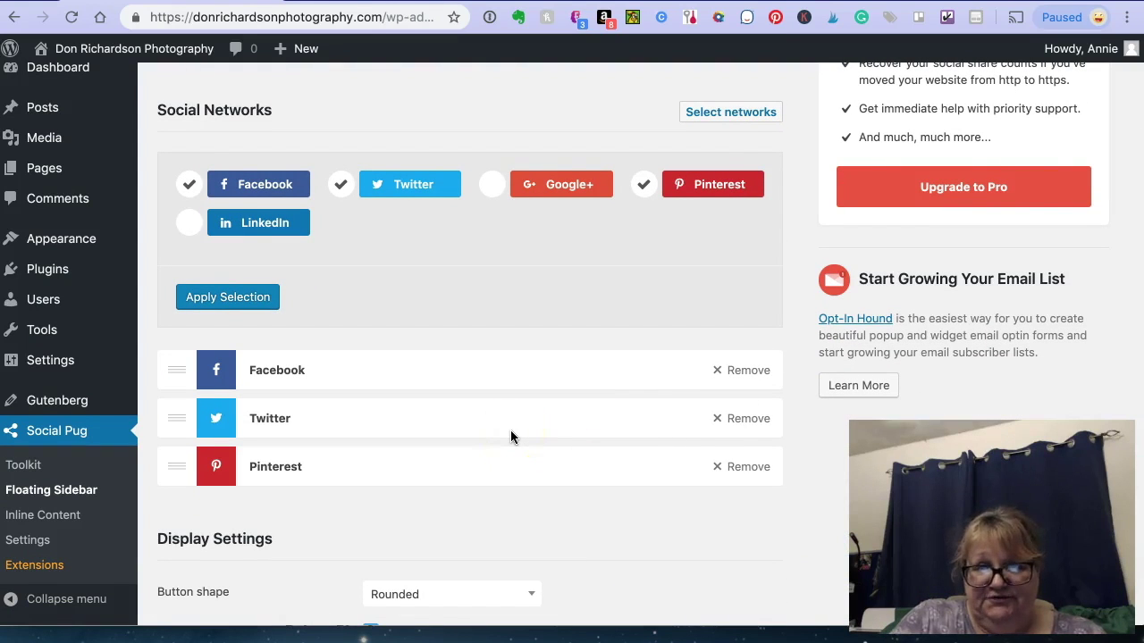
scroll(510, 430, down, 2)
scroll(511, 429, up, 5)
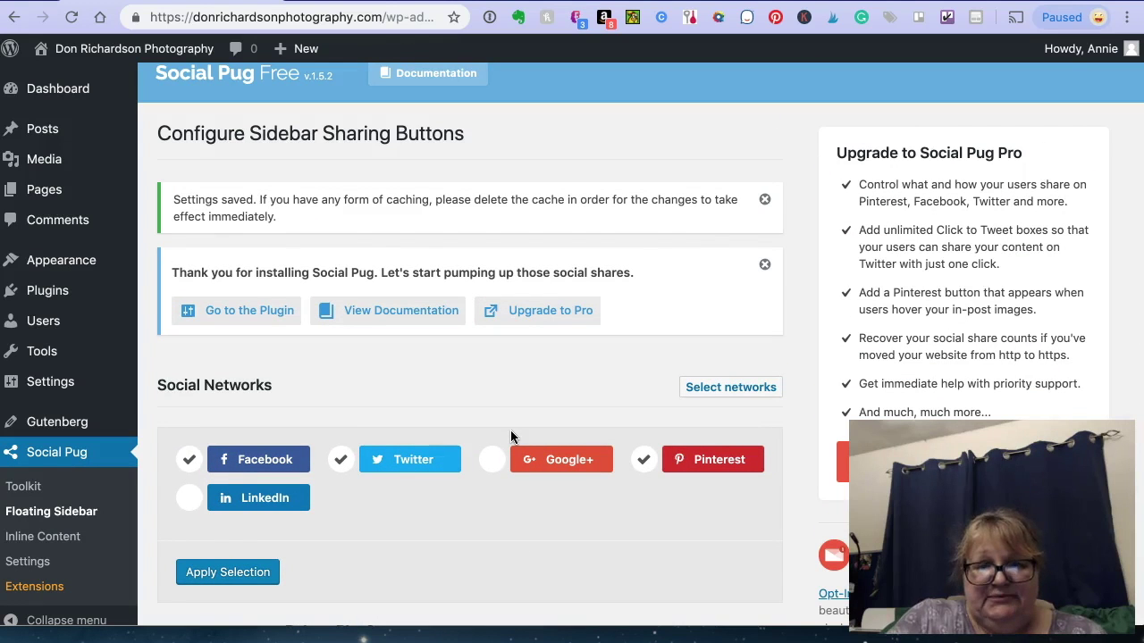
scroll(511, 433, up, 1)
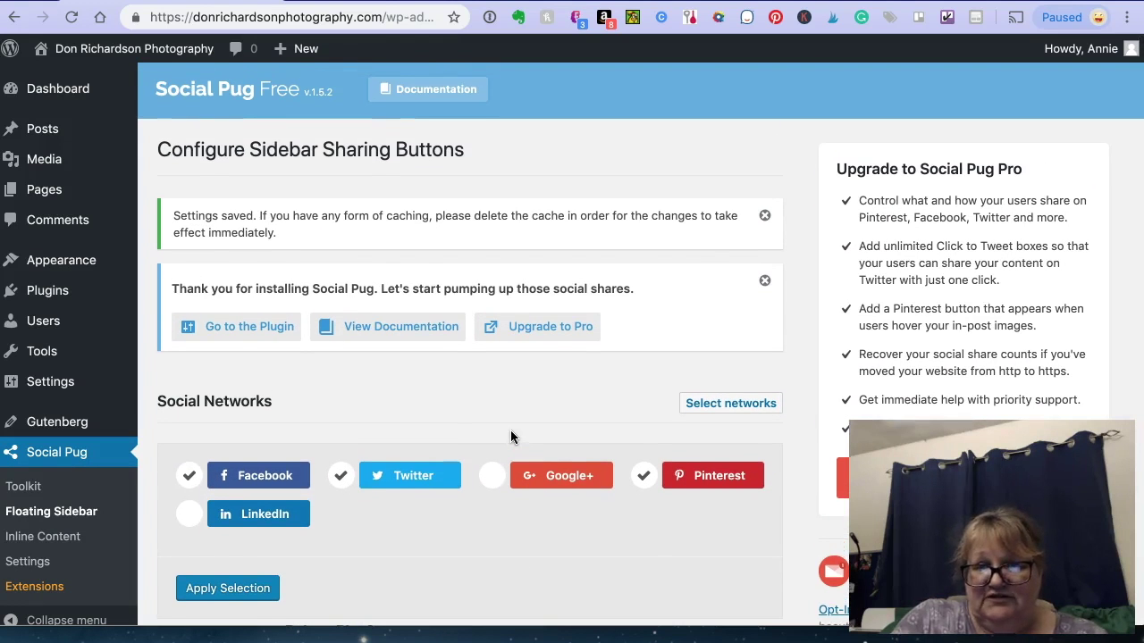
scroll(511, 433, down, 5)
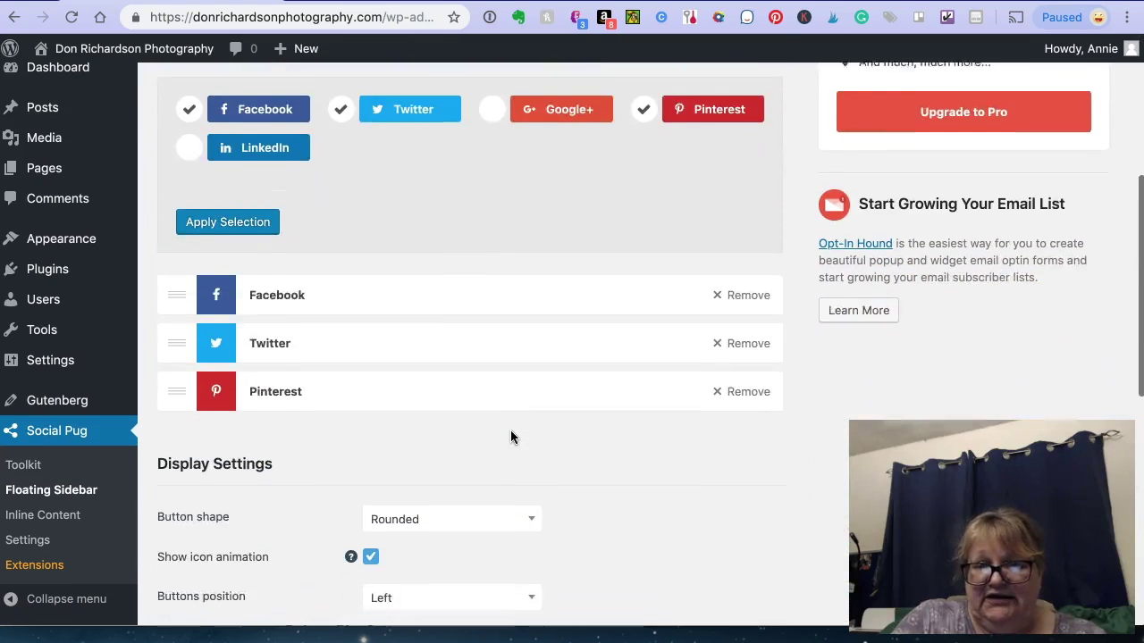
scroll(510, 436, down, 6)
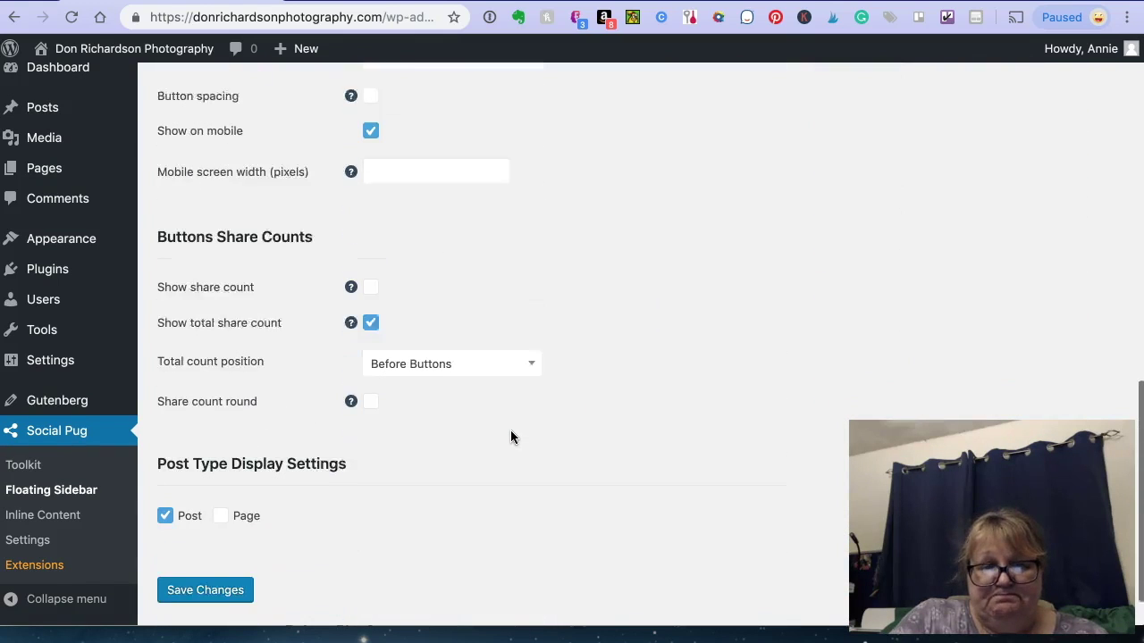
scroll(511, 436, down, 1)
click(195, 350)
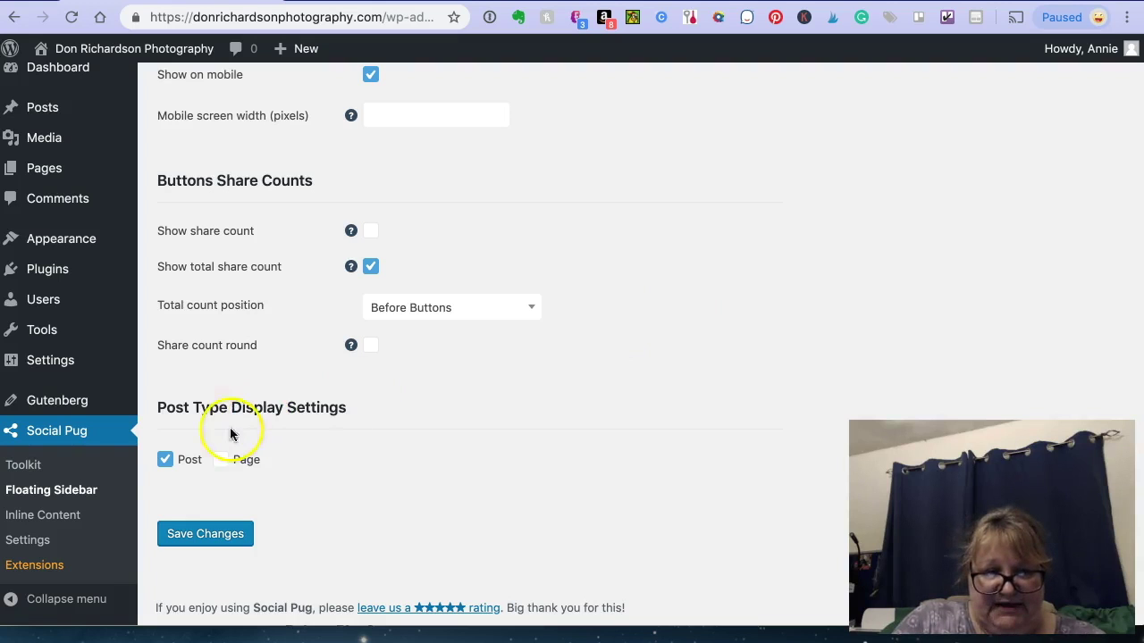
View Social Pug's Toolkit page, then open its Settings page and review the Facebook, Twitter and Misc options.
click(20, 465)
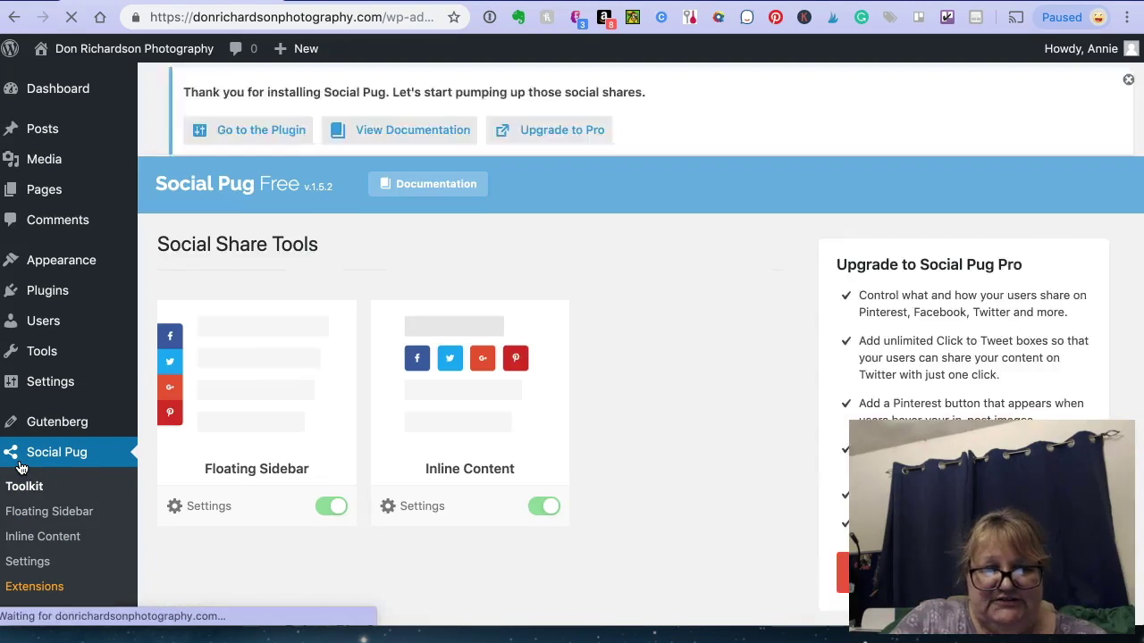
click(27, 563)
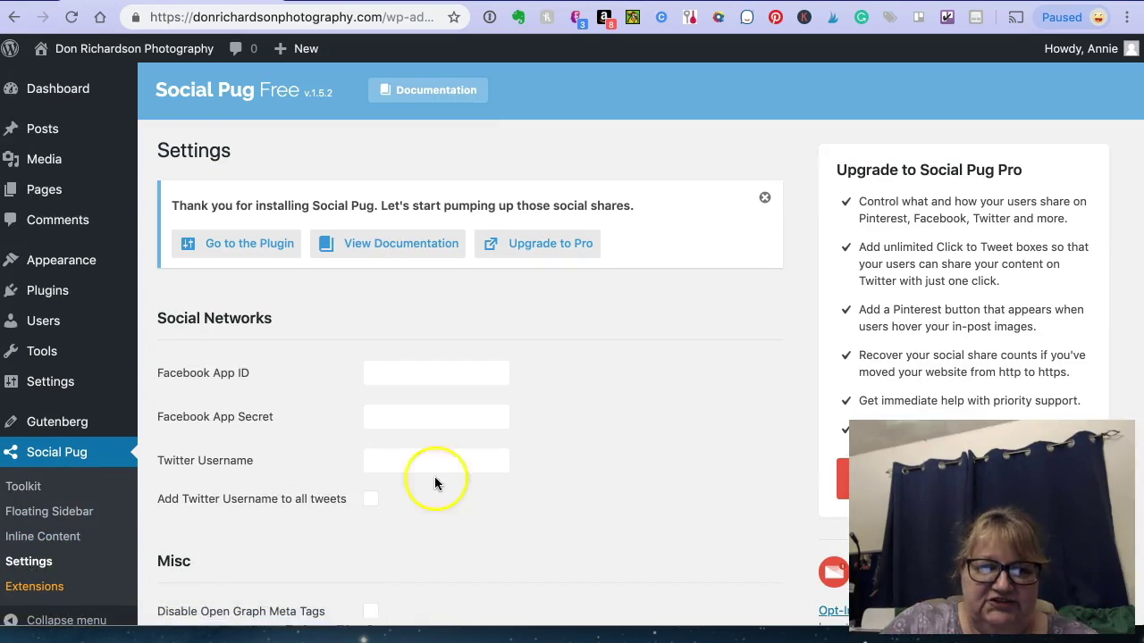
scroll(450, 466, down, 2)
click(381, 207)
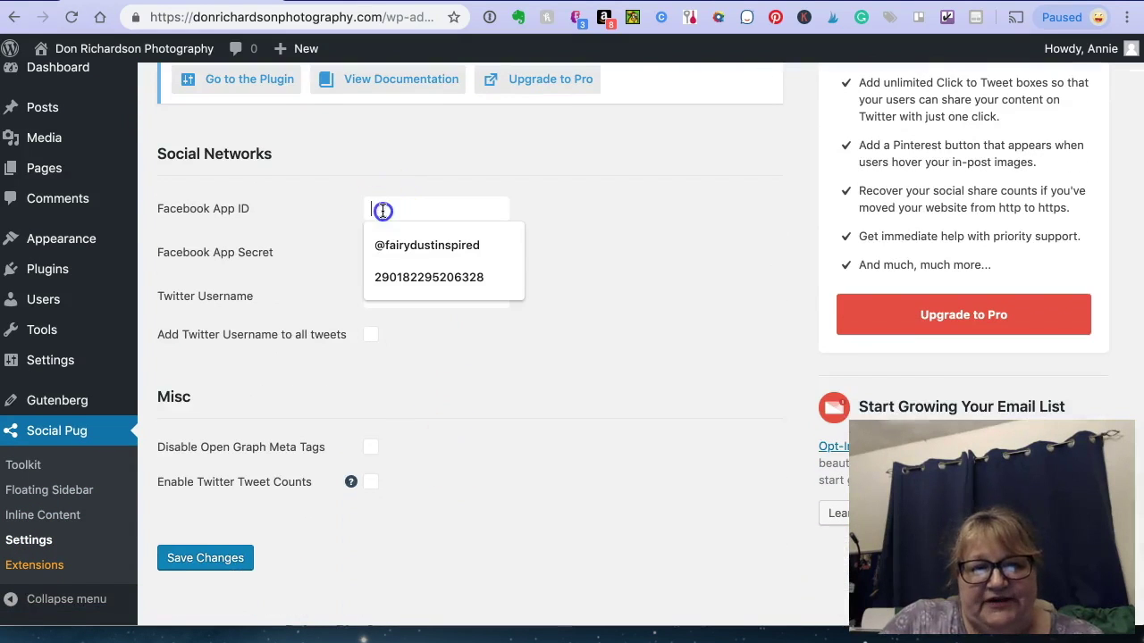
click(648, 194)
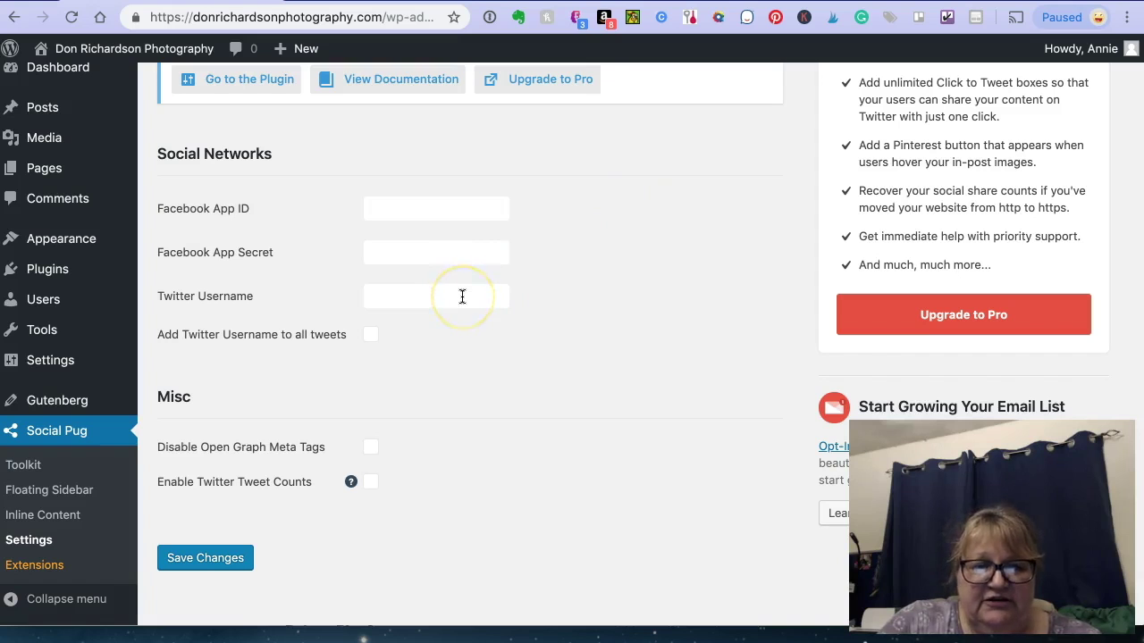
scroll(462, 297, down, 1)
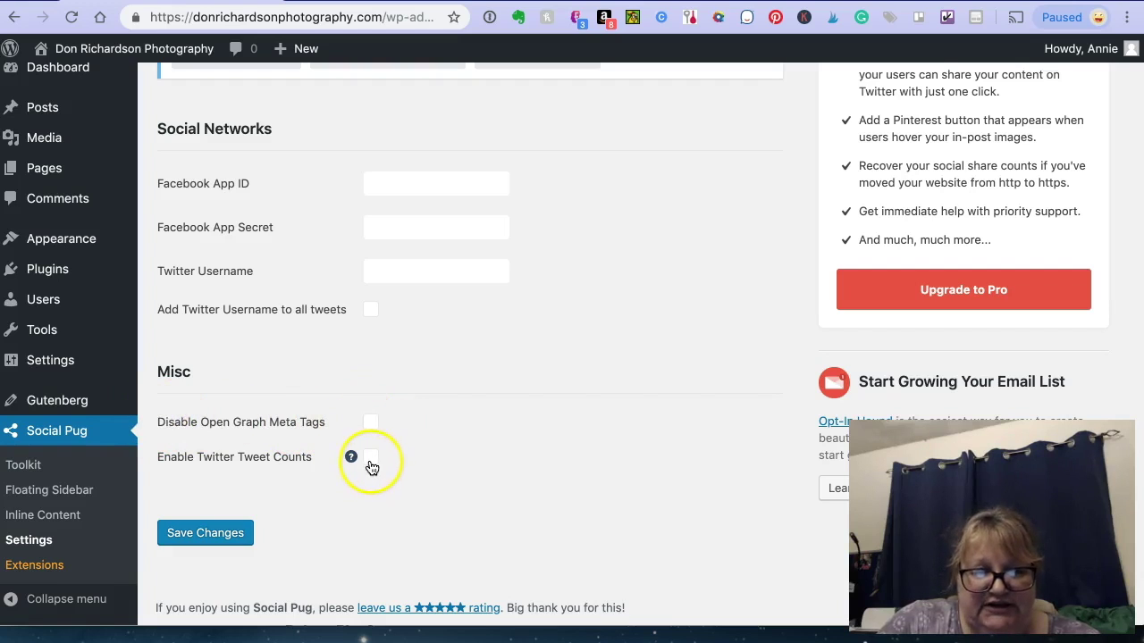
Open Social Pug's Extensions page and look through the additional Pro sharing tools on offer.
click(35, 569)
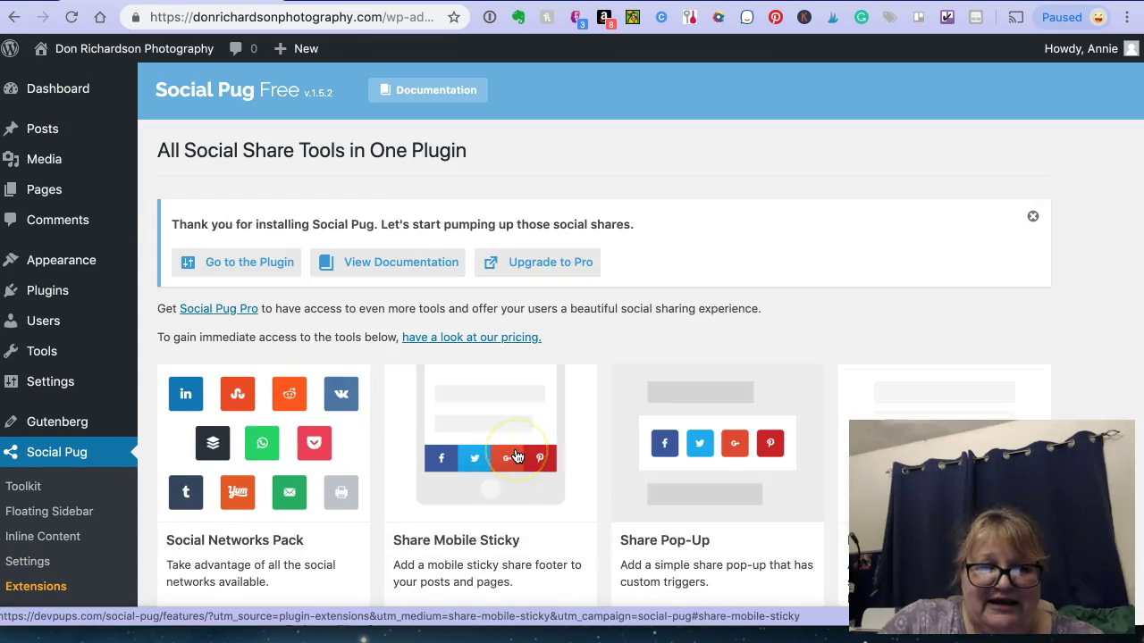
scroll(517, 454, down, 3)
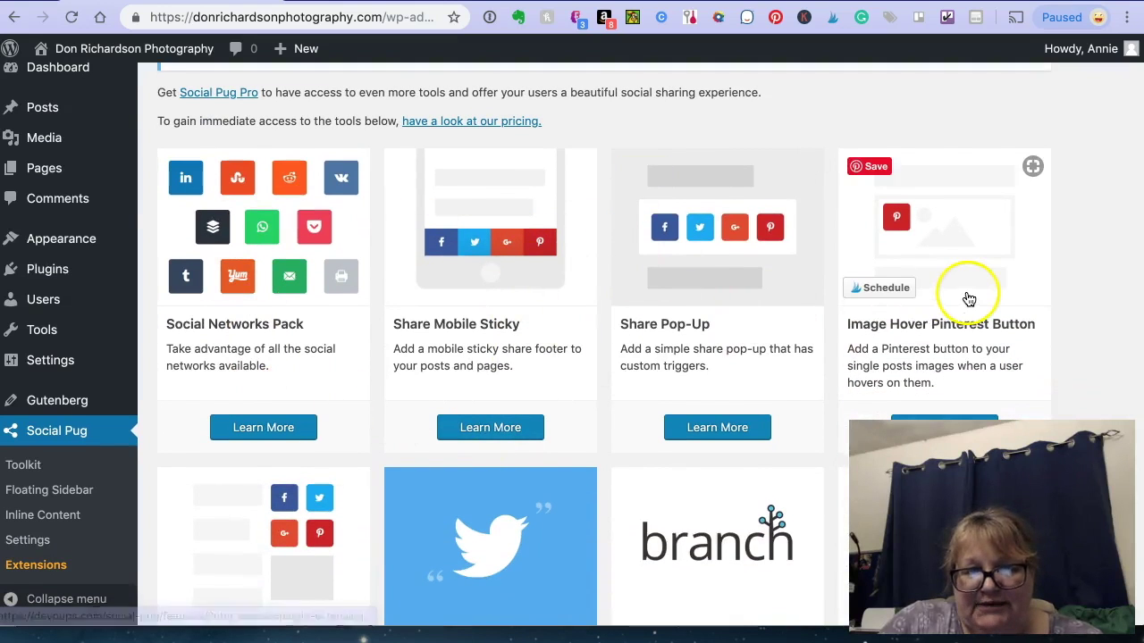
scroll(688, 354, down, 5)
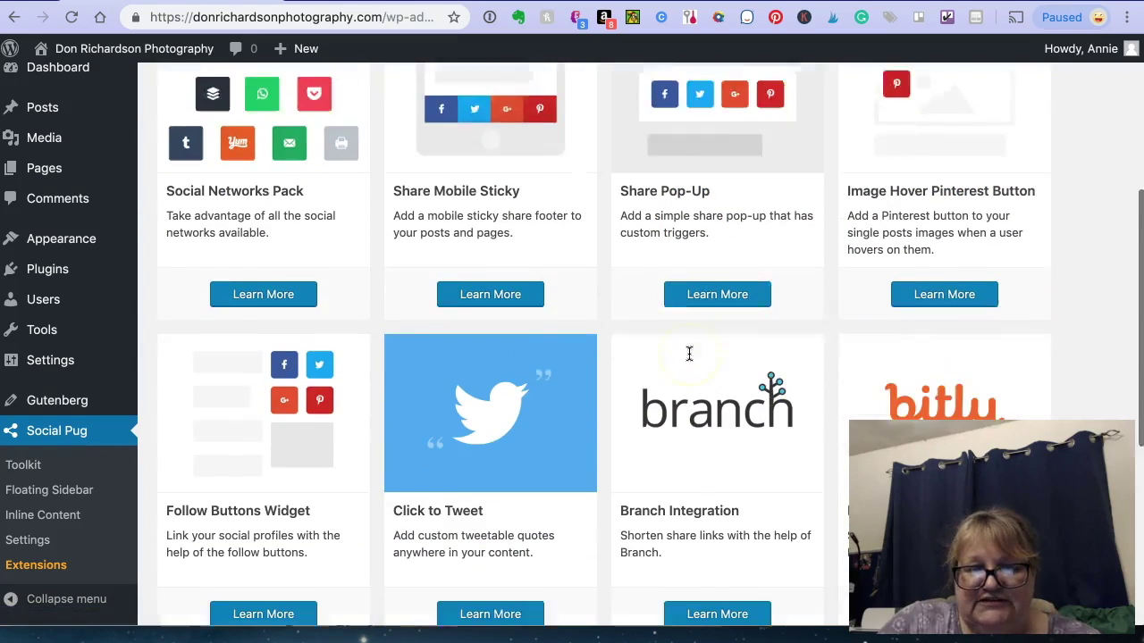
scroll(688, 355, up, 10)
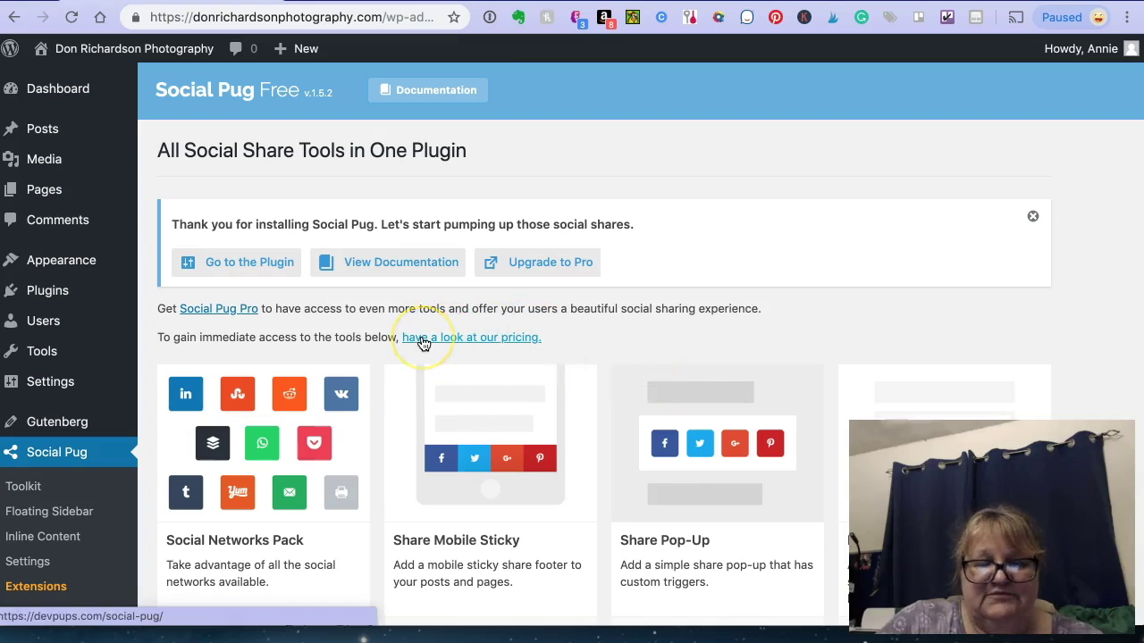
click(63, 453)
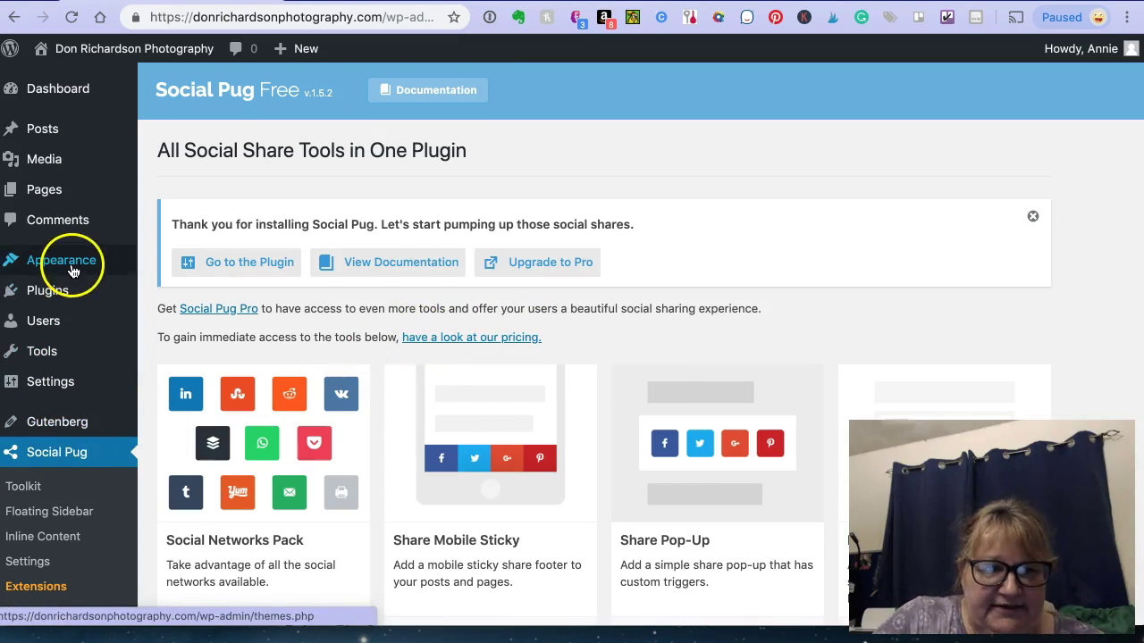
Open the site's list of installed plugins and search it for "sg optimize".
mouse_move(74, 268)
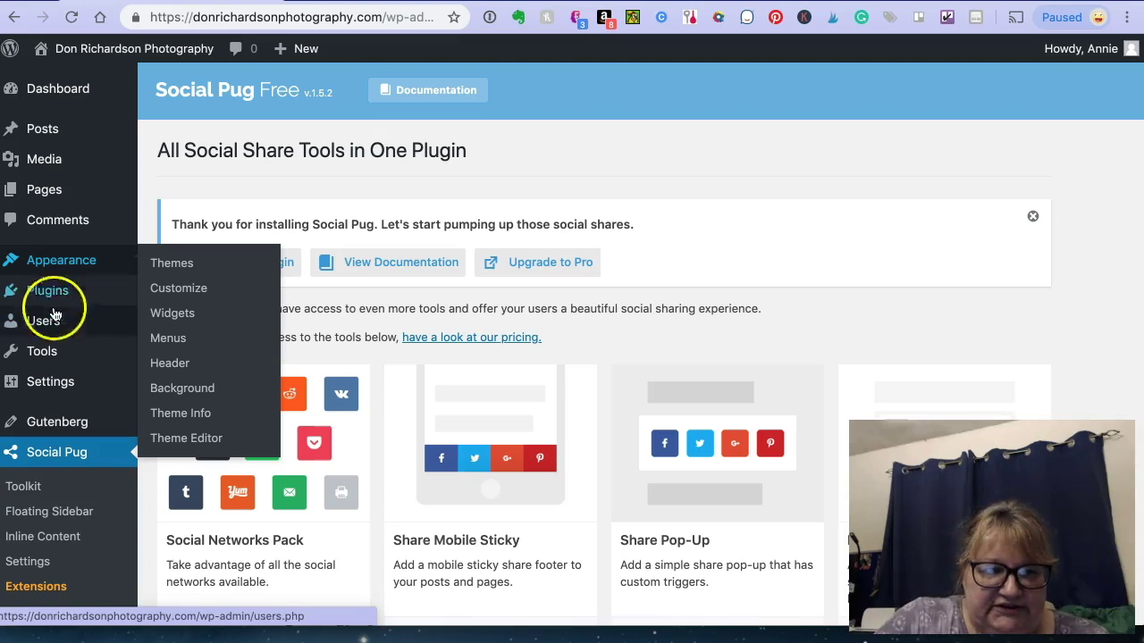
mouse_move(48, 292)
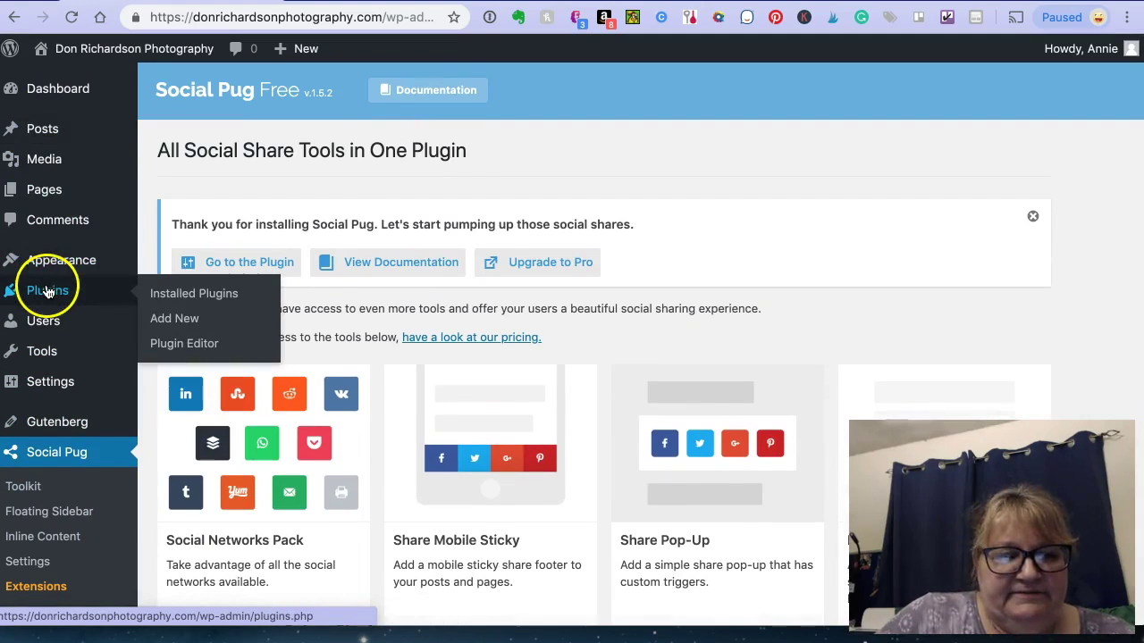
click(199, 295)
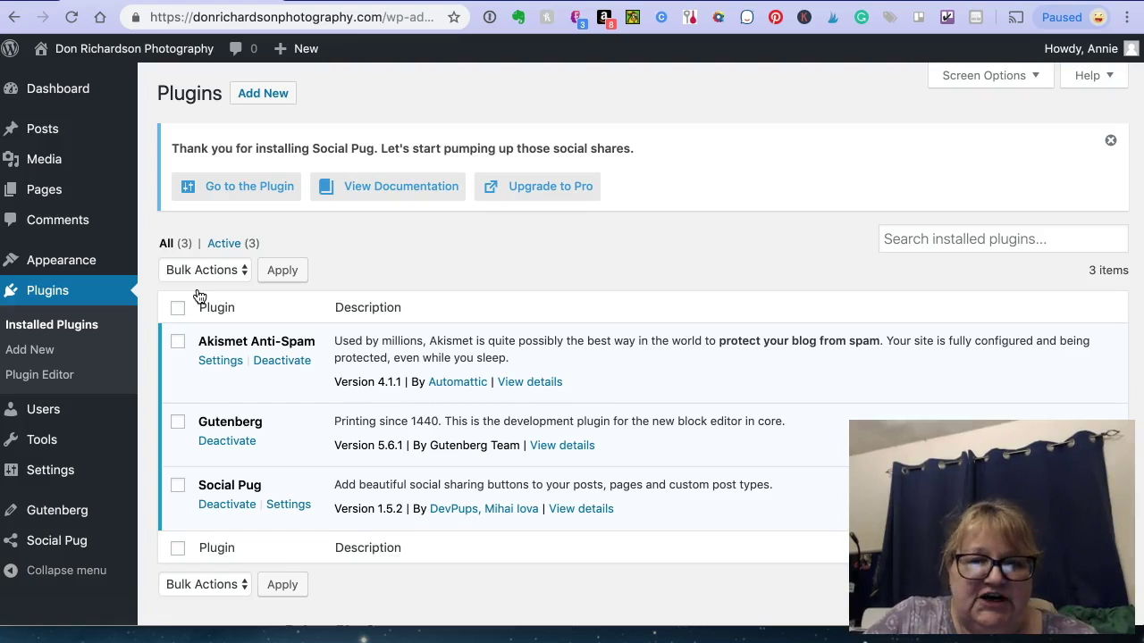
click(902, 237)
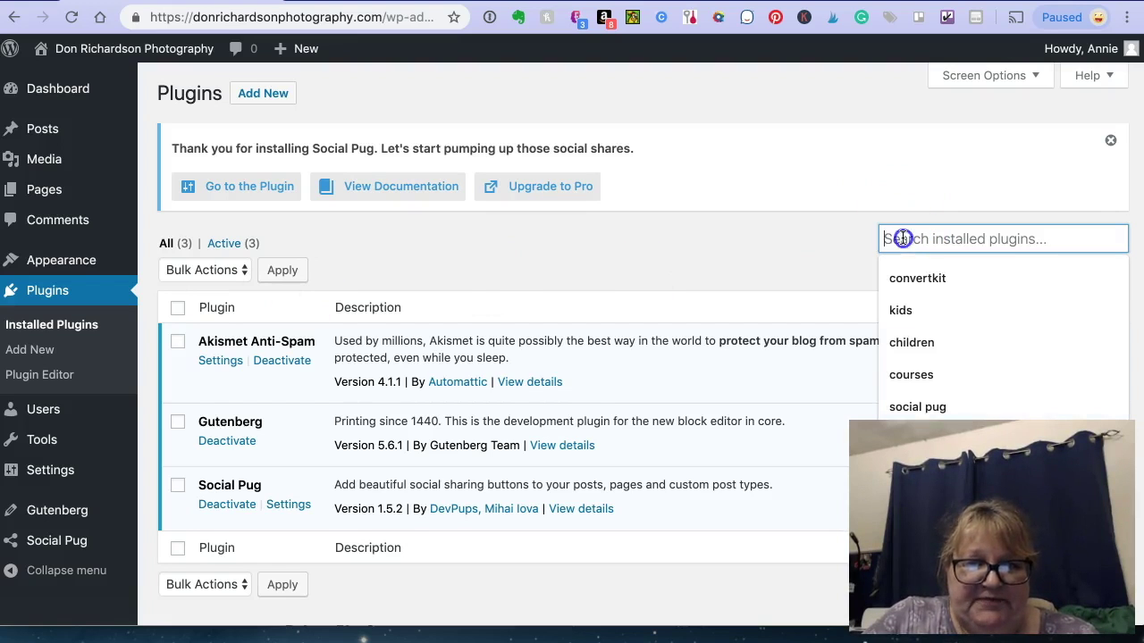
text(sgoptimize)
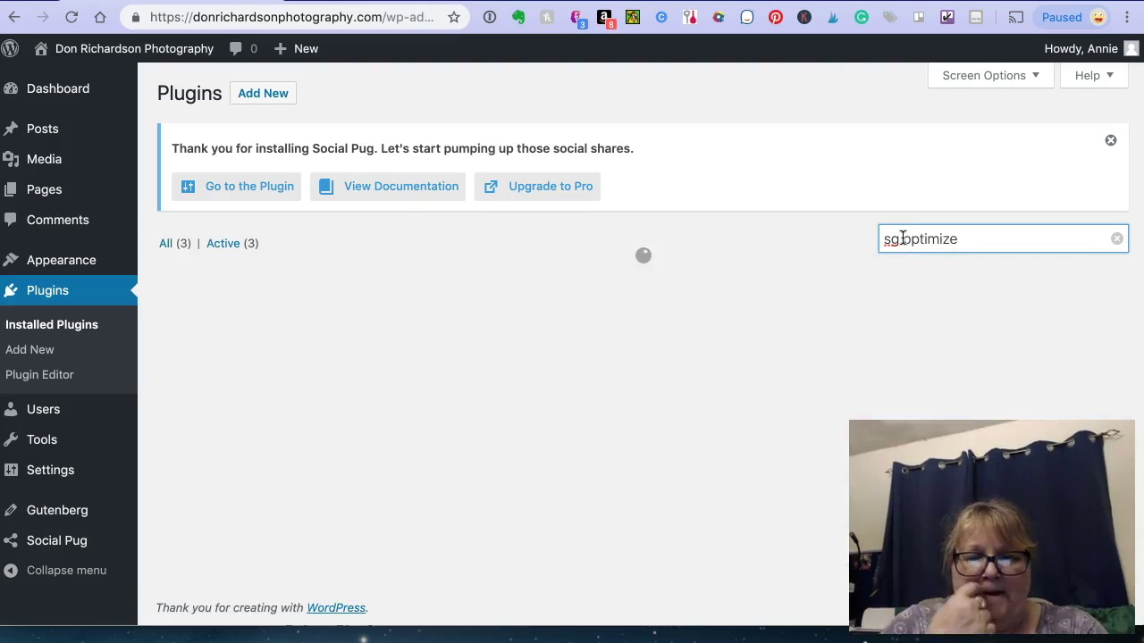
Search the plugins available to add for "sg optimize", then install and activate WP Fastest Cache from the results.
click(245, 94)
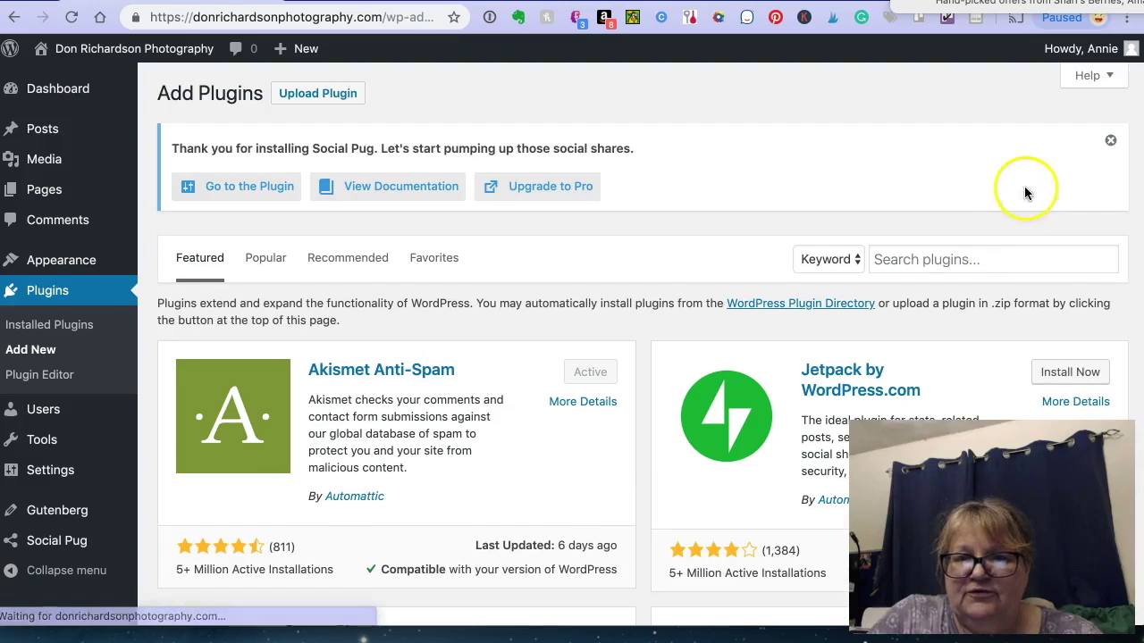
click(953, 271)
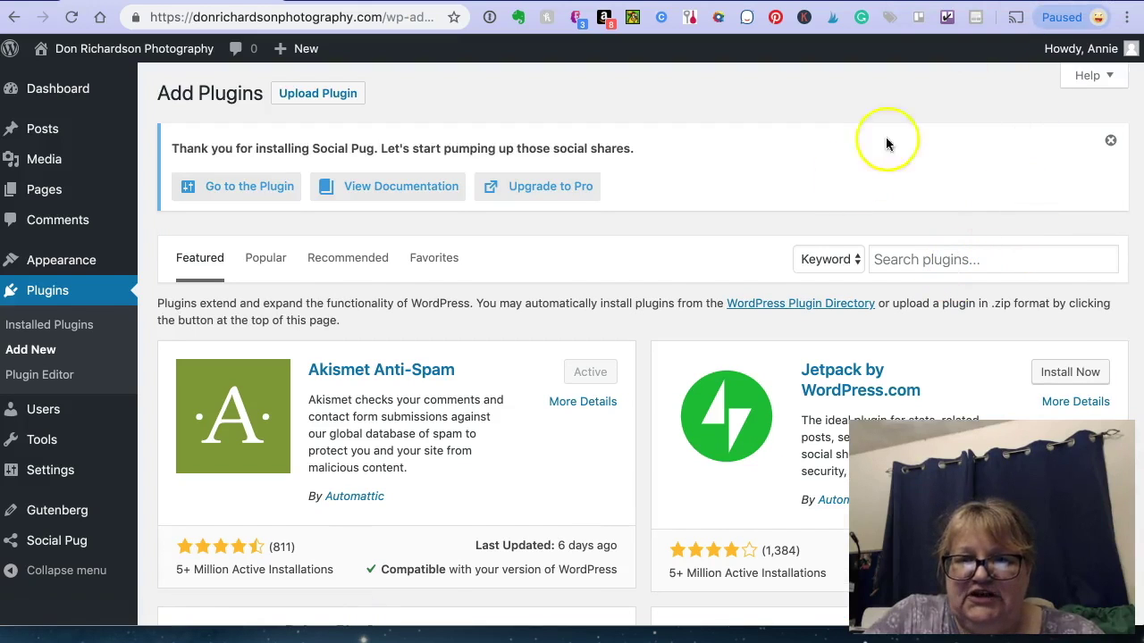
click(912, 260)
text(sg optimize)
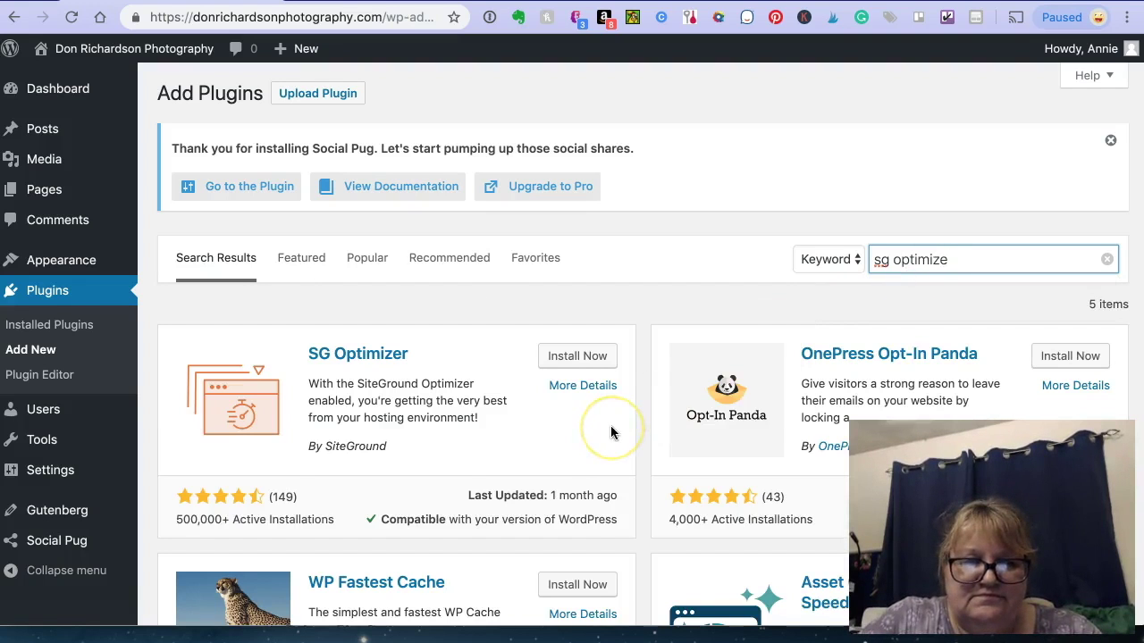
scroll(610, 425, down, 3)
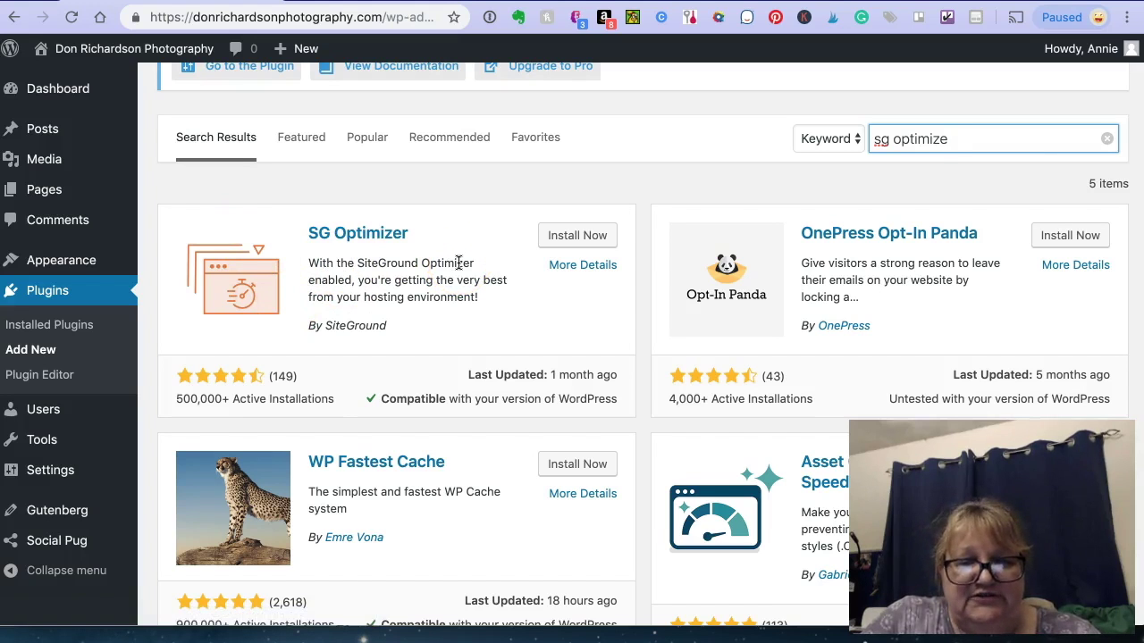
scroll(458, 263, down, 5)
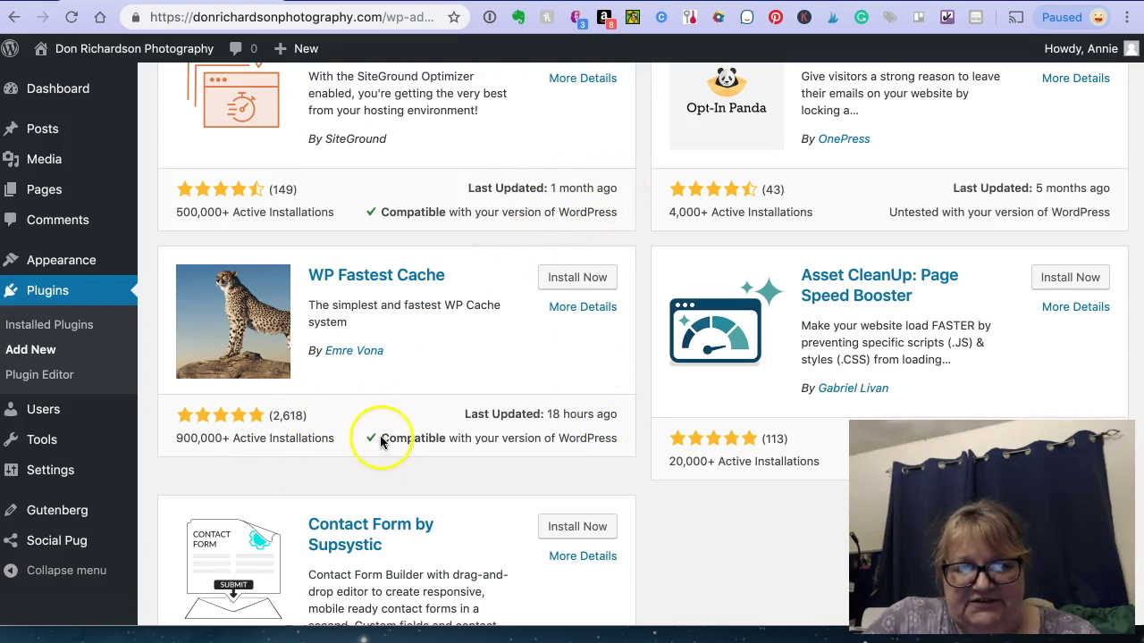
click(573, 278)
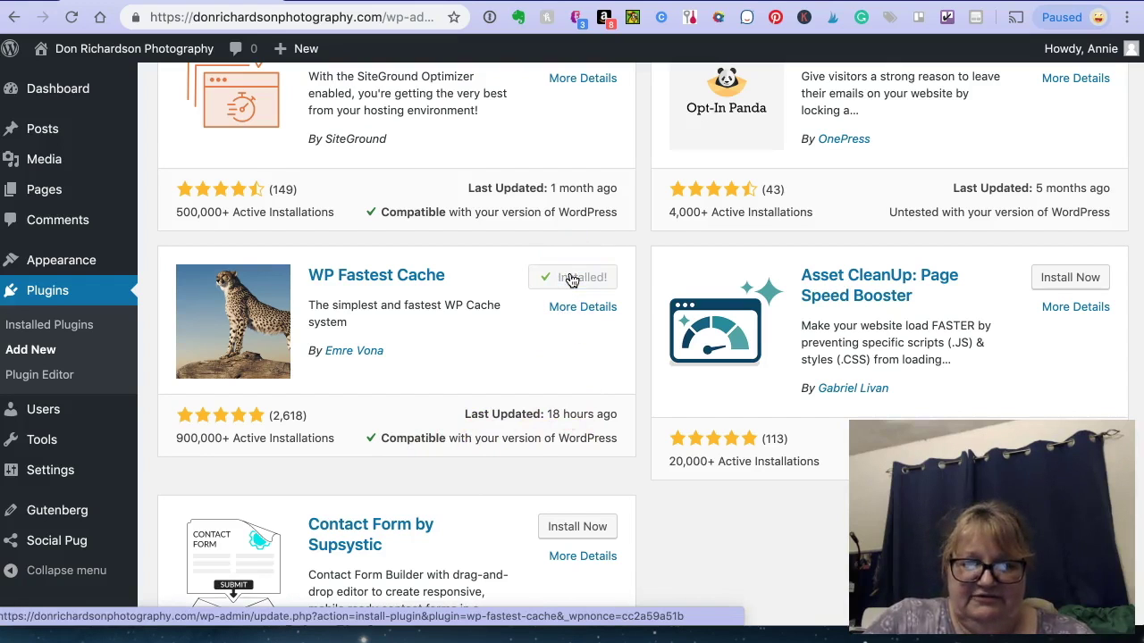
click(572, 280)
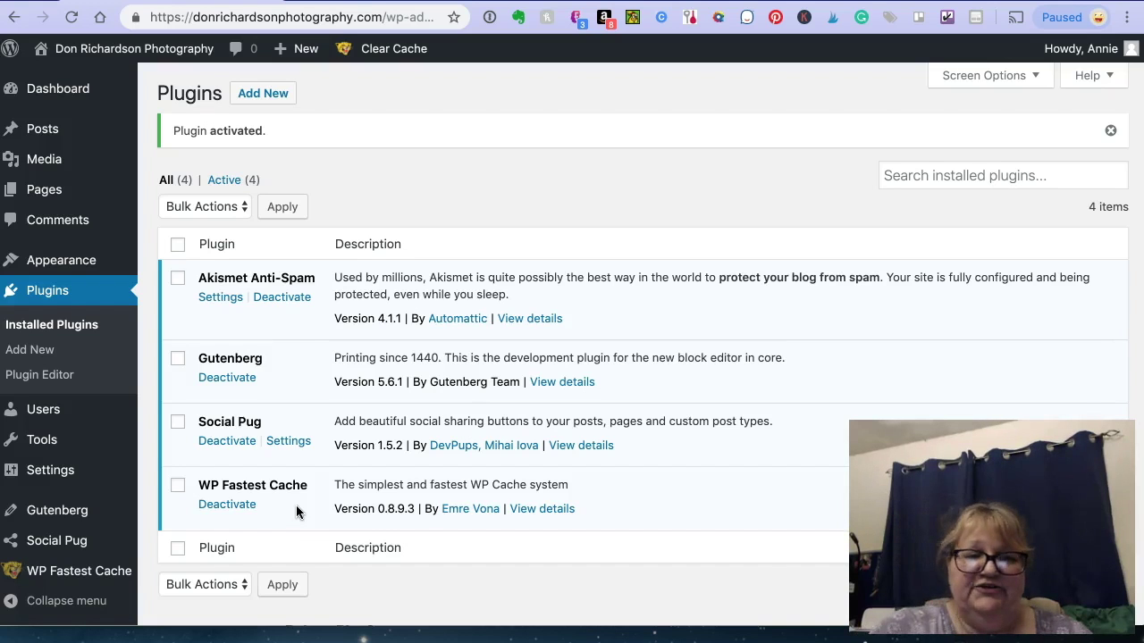
Open Google Analytics at analytics.google.com in a new browser tab and bring up the options for the signed-in Google account.
key(super+t)
text(a)
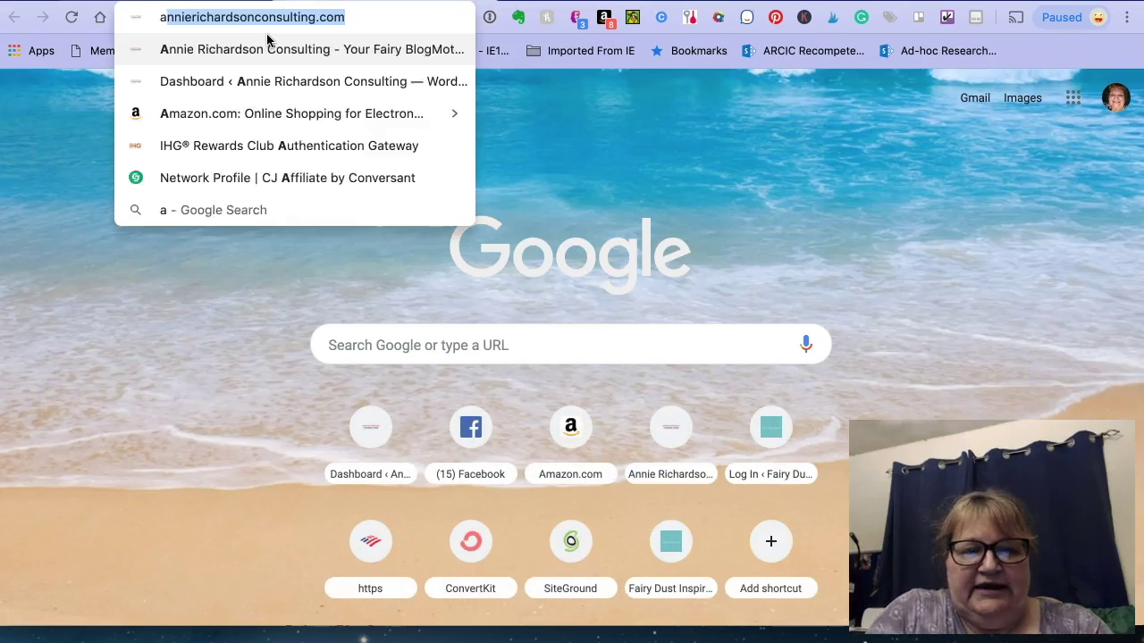
text(nalytics.google)
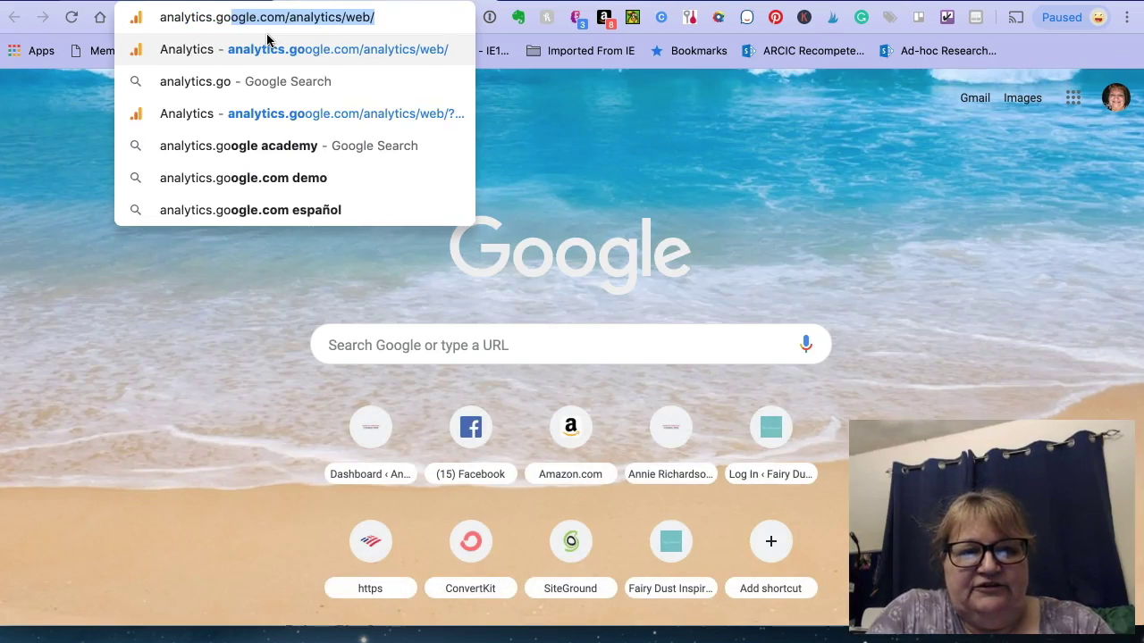
text(.com/)
key(Return)
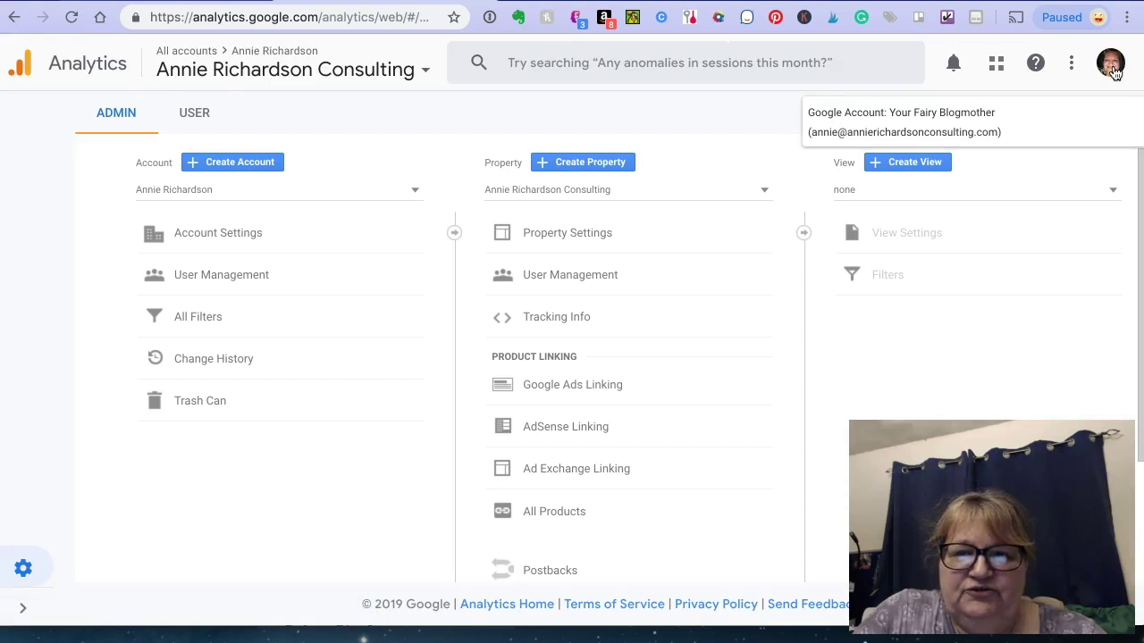
click(1112, 70)
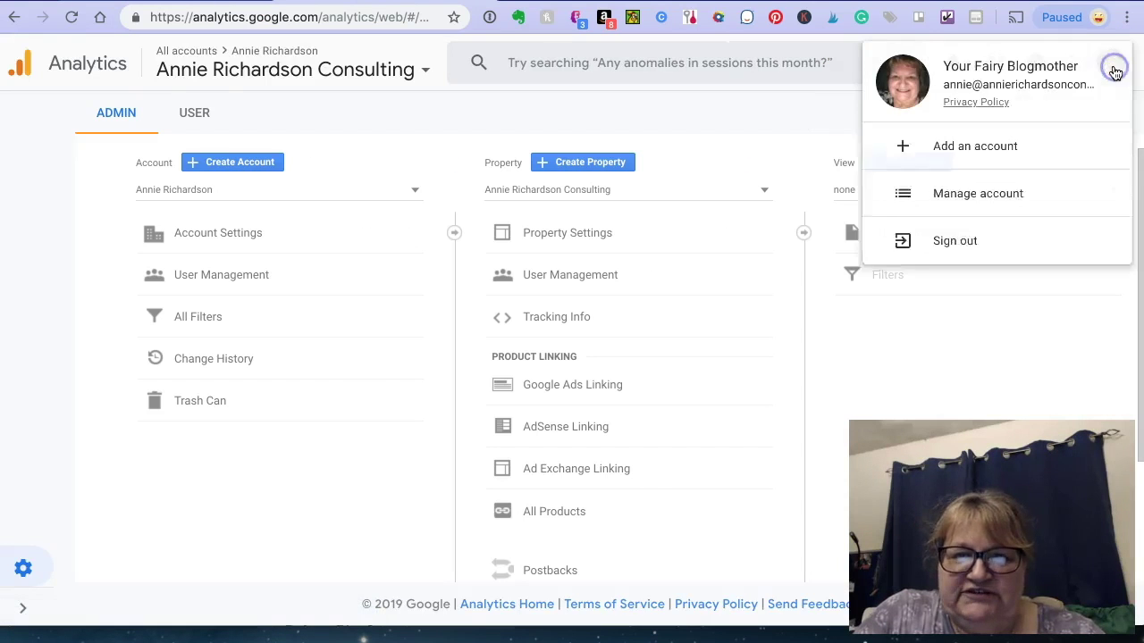
Sign out of the current Google account, sign in to the personal Gmail account with its password, and accept the existing recovery details.
click(956, 256)
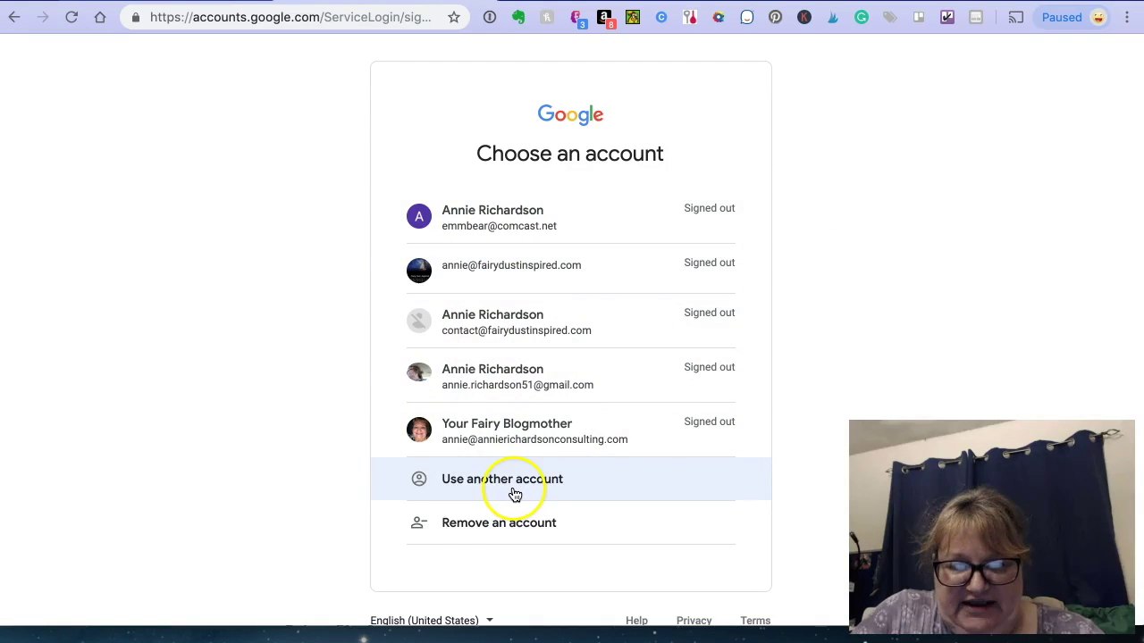
click(489, 380)
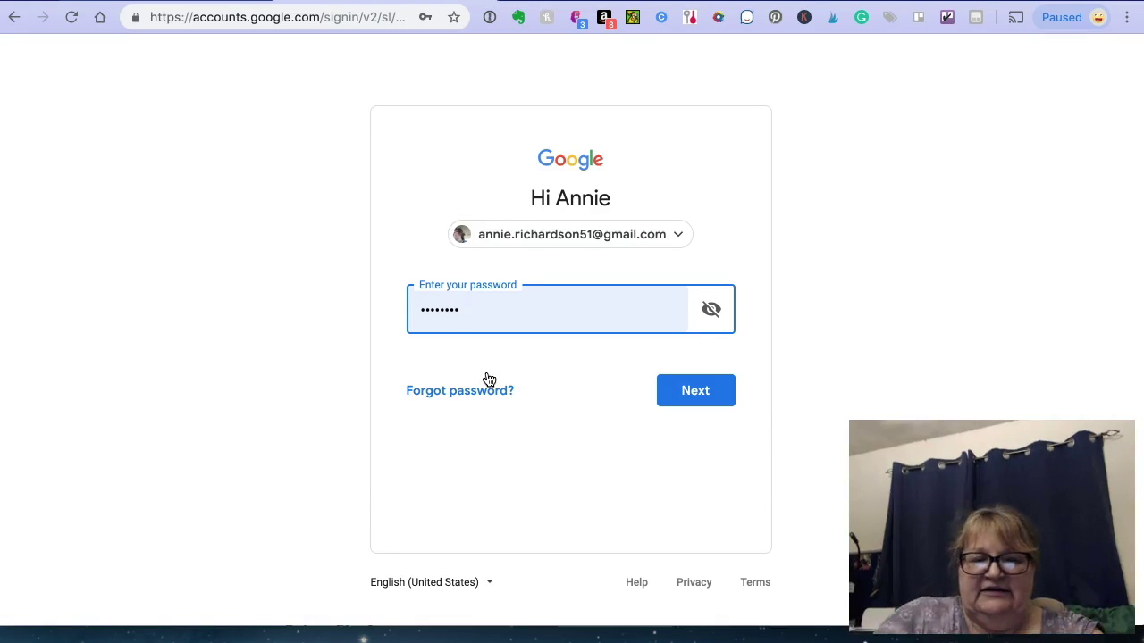
click(694, 395)
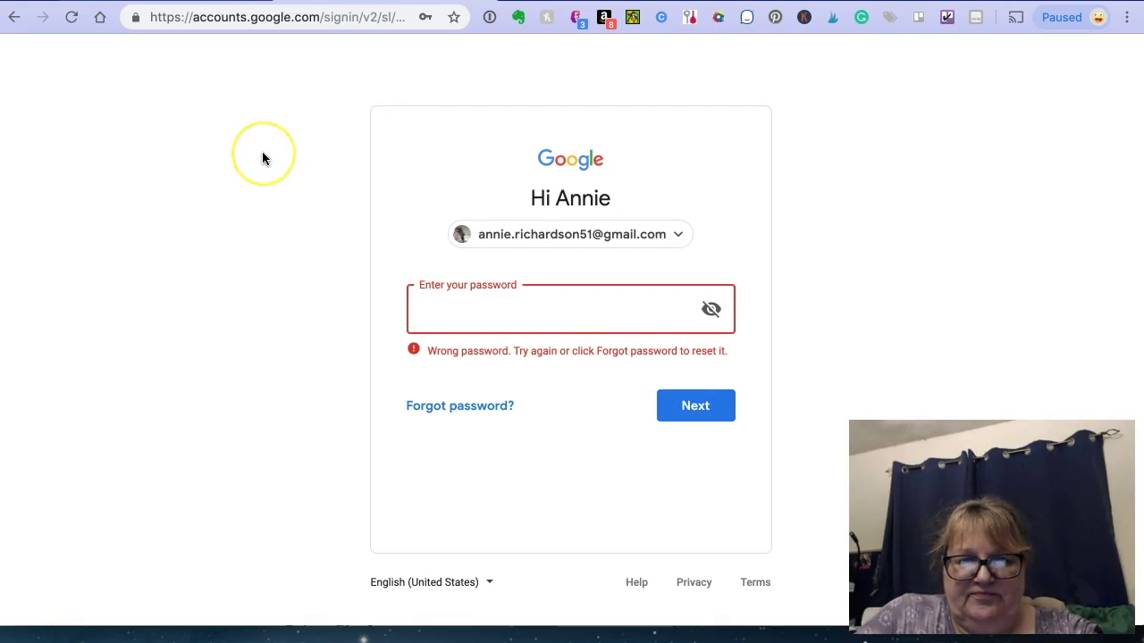
text(*)
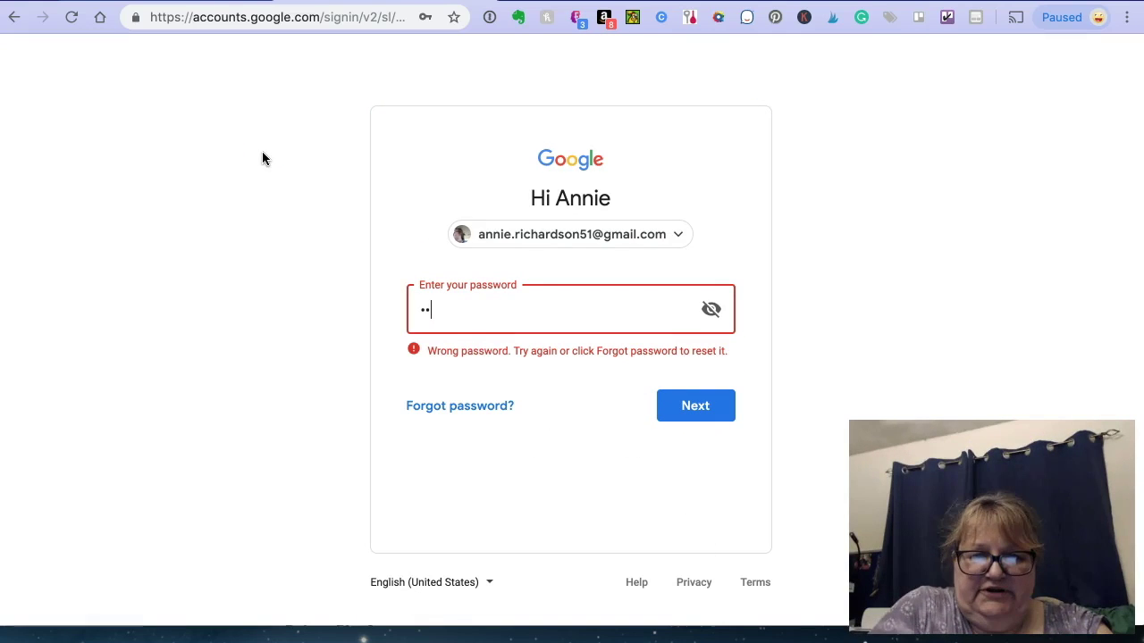
text(******)
key(Return)
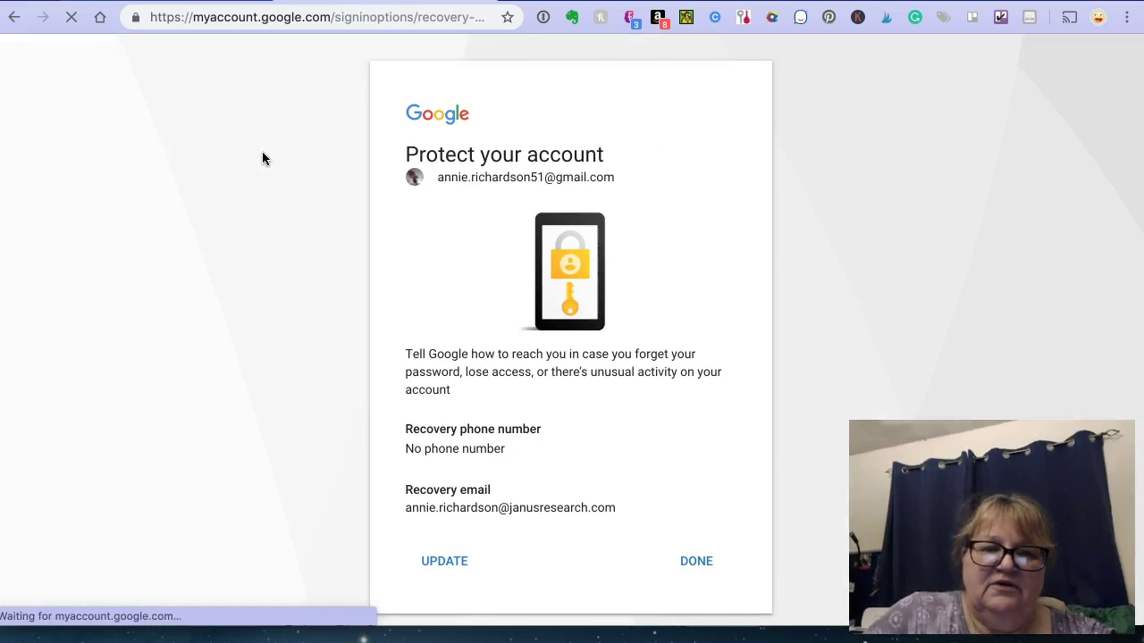
click(311, 272)
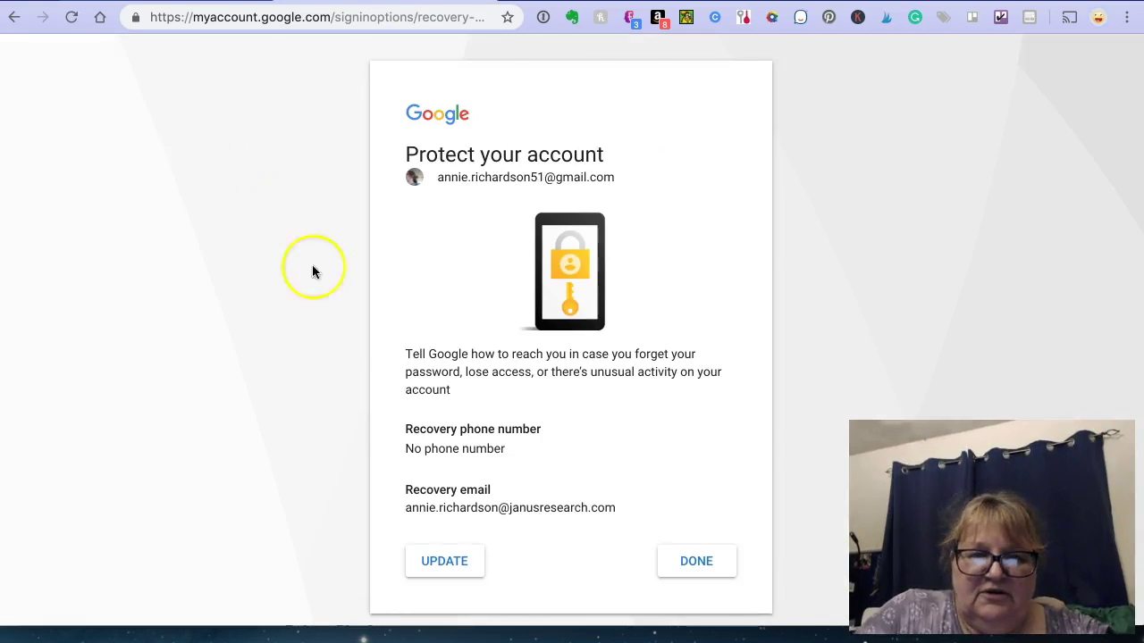
click(690, 560)
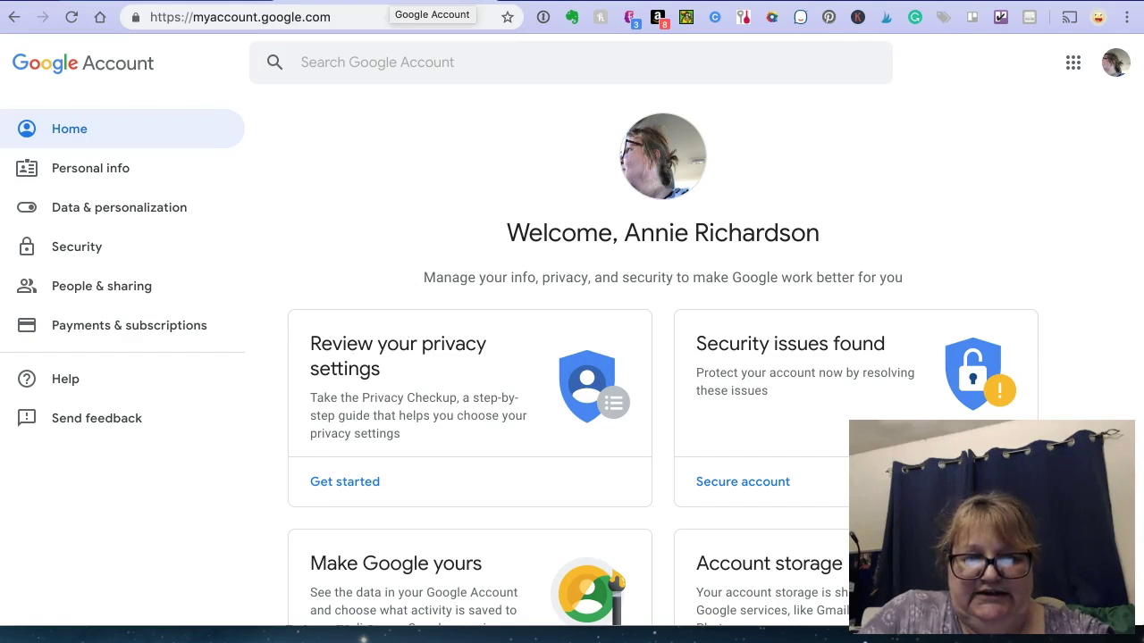
Go to the Google Analytics home page under the newly signed-in Google account.
click(343, 23)
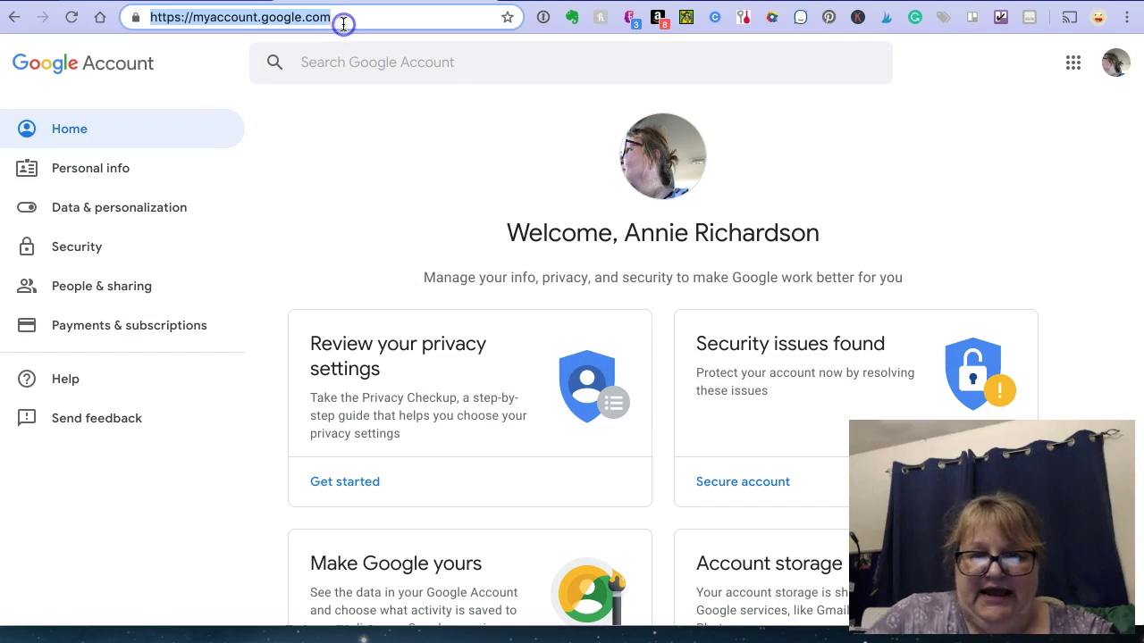
text(analyst)
key(BackSpace)
key(BackSpace)
text(tics)
key(Return)
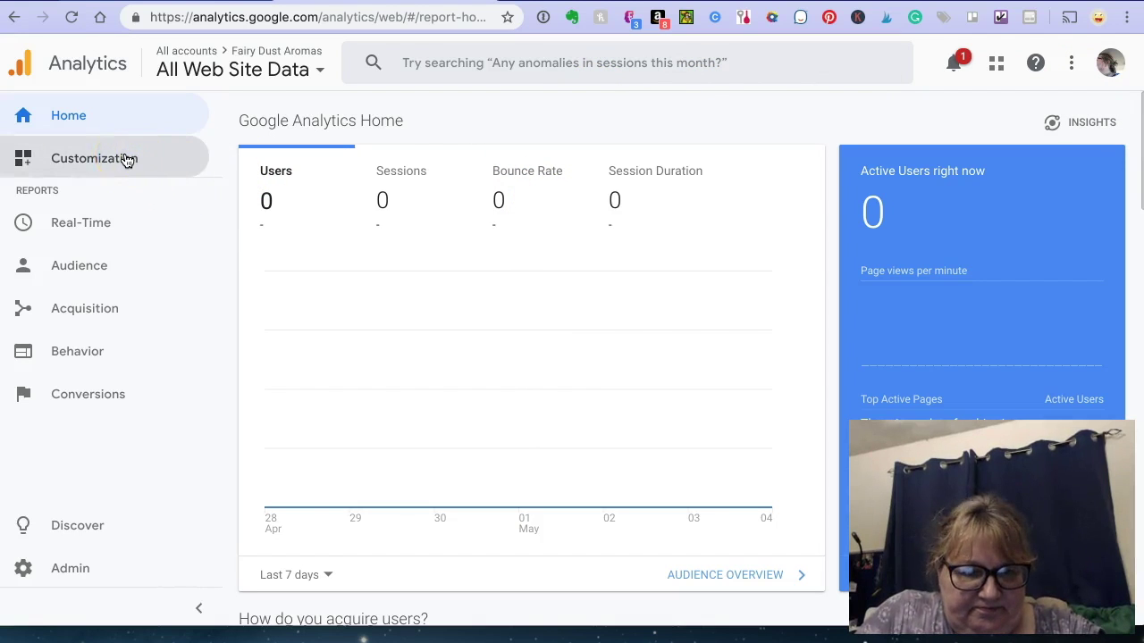
Create a new property in the Fairy Dust Aromas account's admin settings and enter the photography business's name as the website name.
click(76, 568)
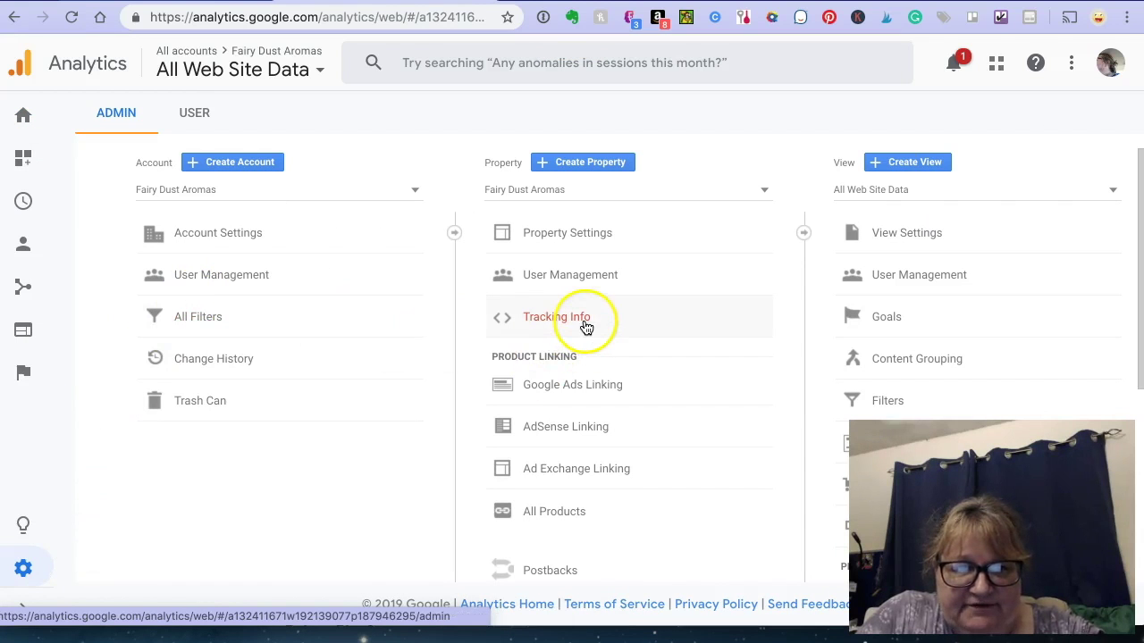
click(564, 329)
click(220, 164)
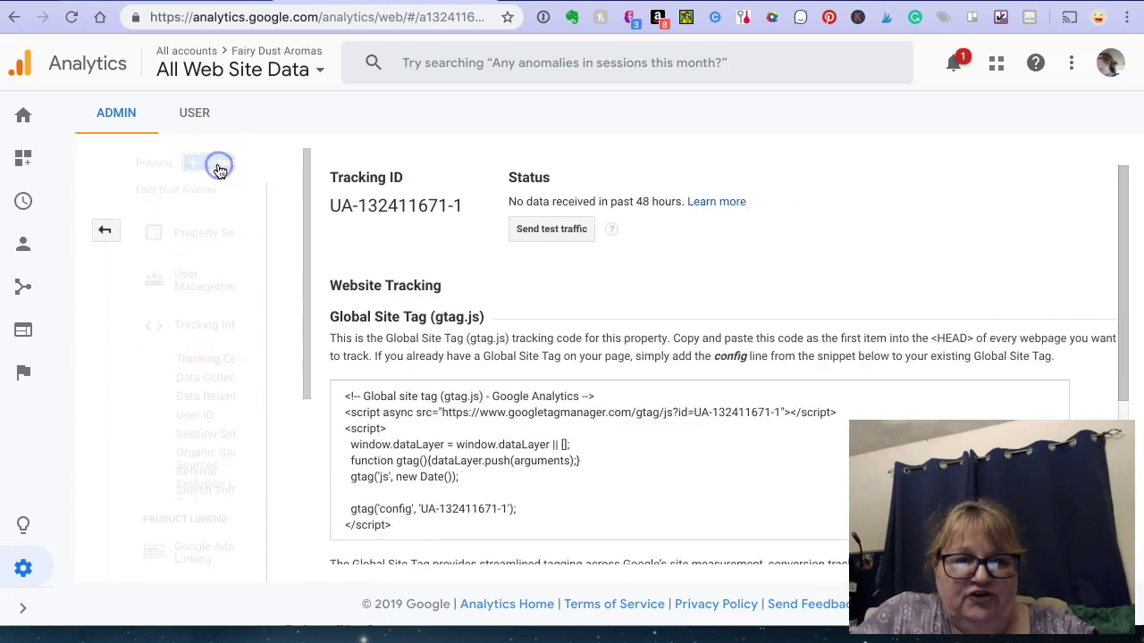
click(215, 516)
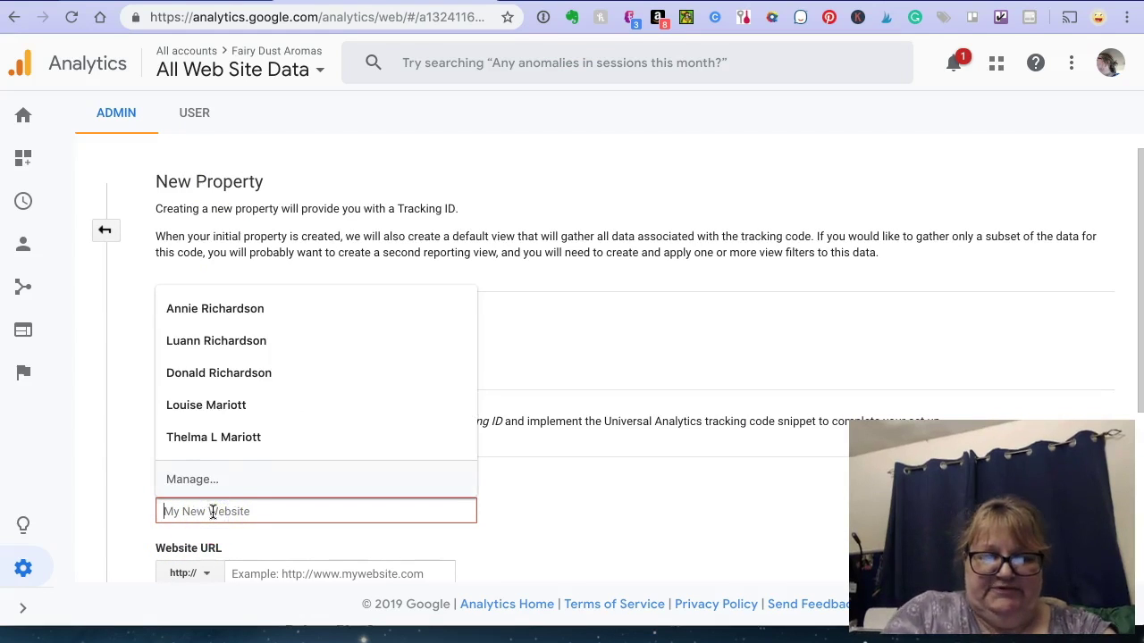
text(https://)
key(ctrl+a)
text(Don Richardson Photography)
key(Tab)
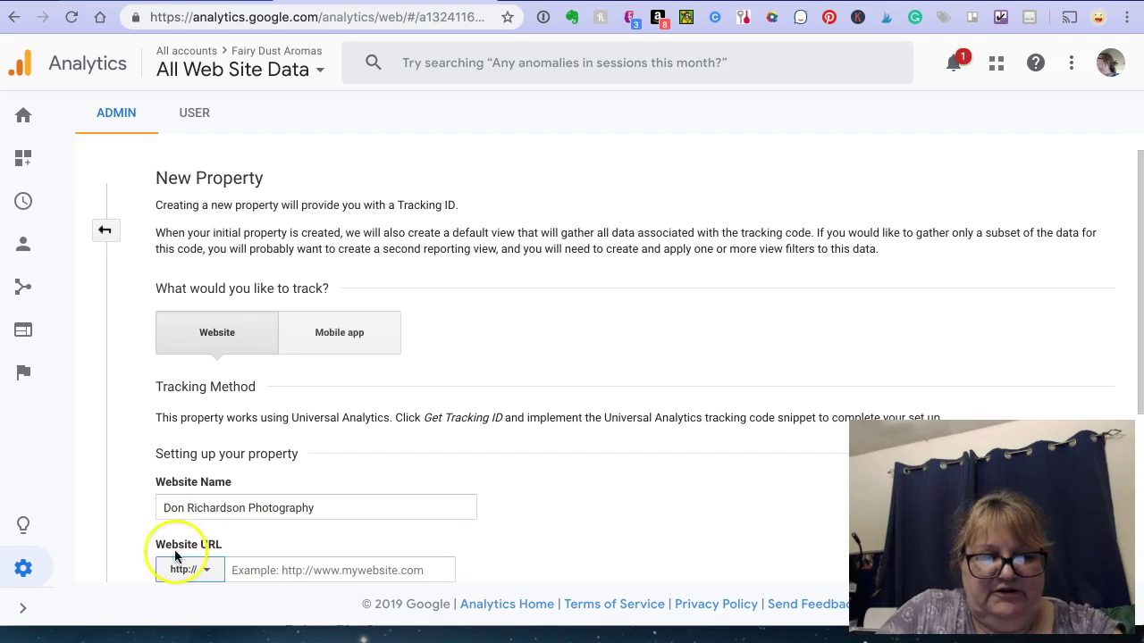
click(206, 575)
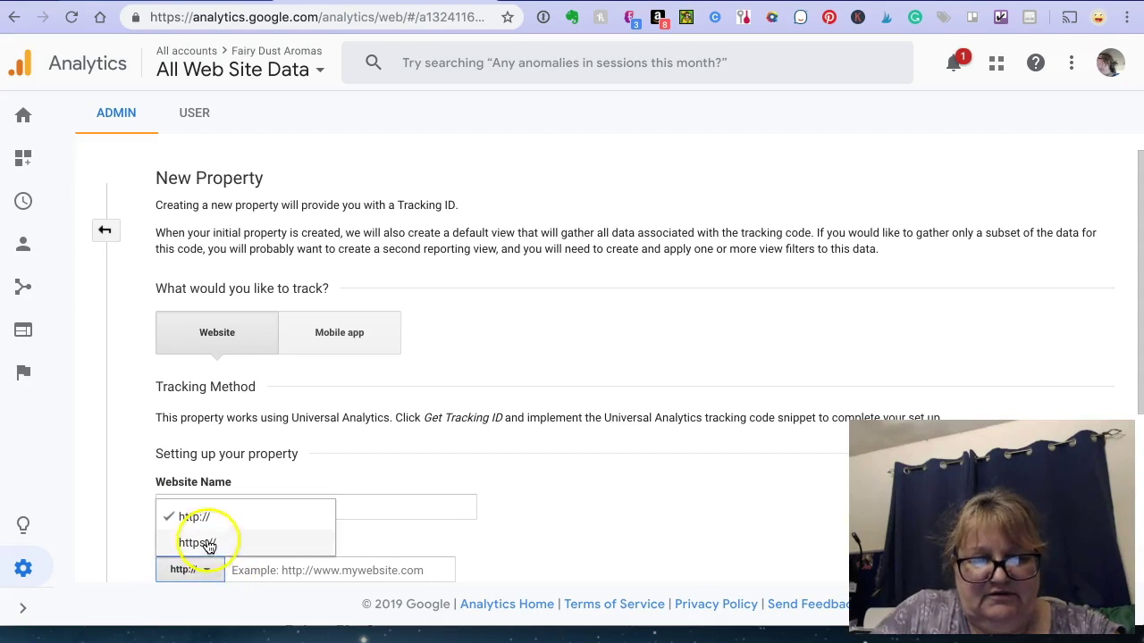
click(215, 540)
click(281, 572)
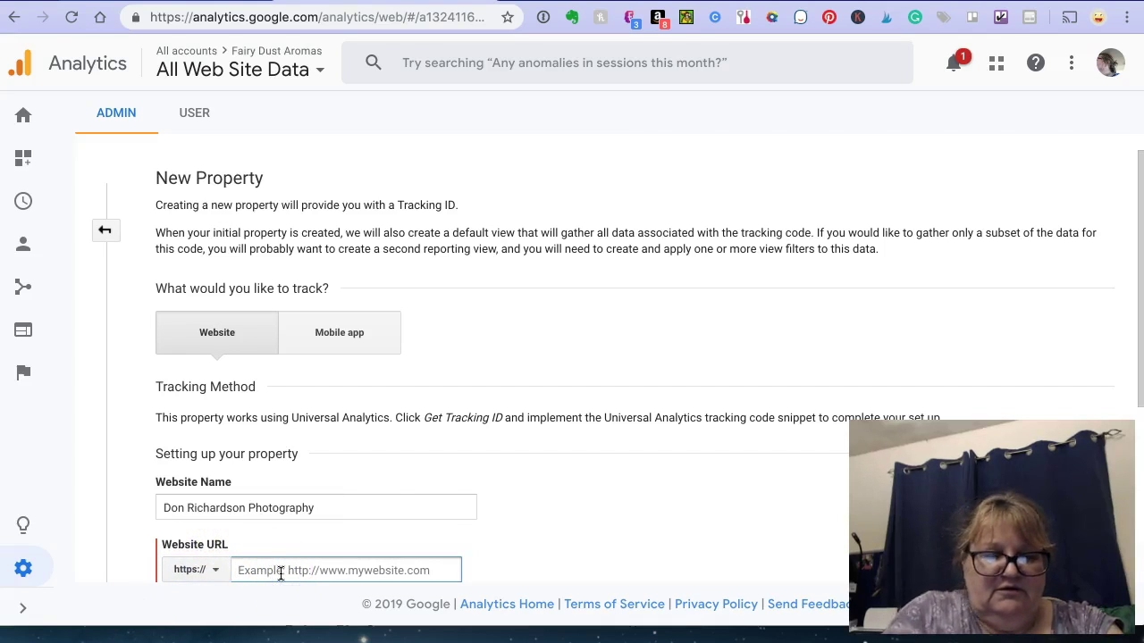
text(donrichardsonphotography.com)
Set the industry category to Arts and Entertainment and the reporting time zone to (GMT-05:00) Chicago Time, and get the property's tracking ID.
scroll(281, 575, down, 3)
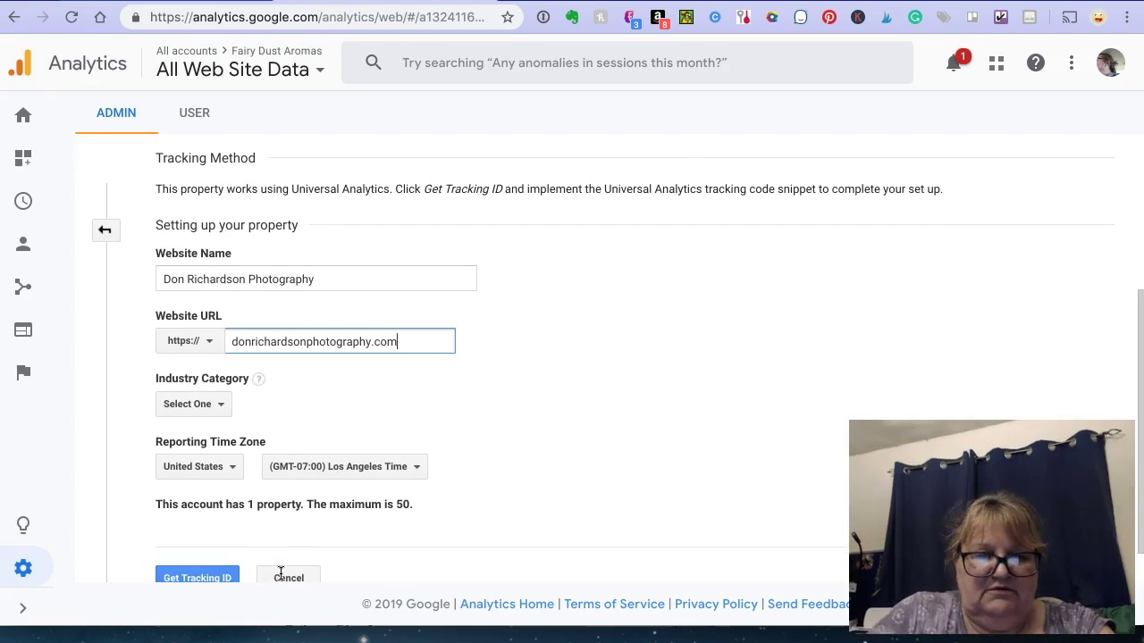
click(209, 403)
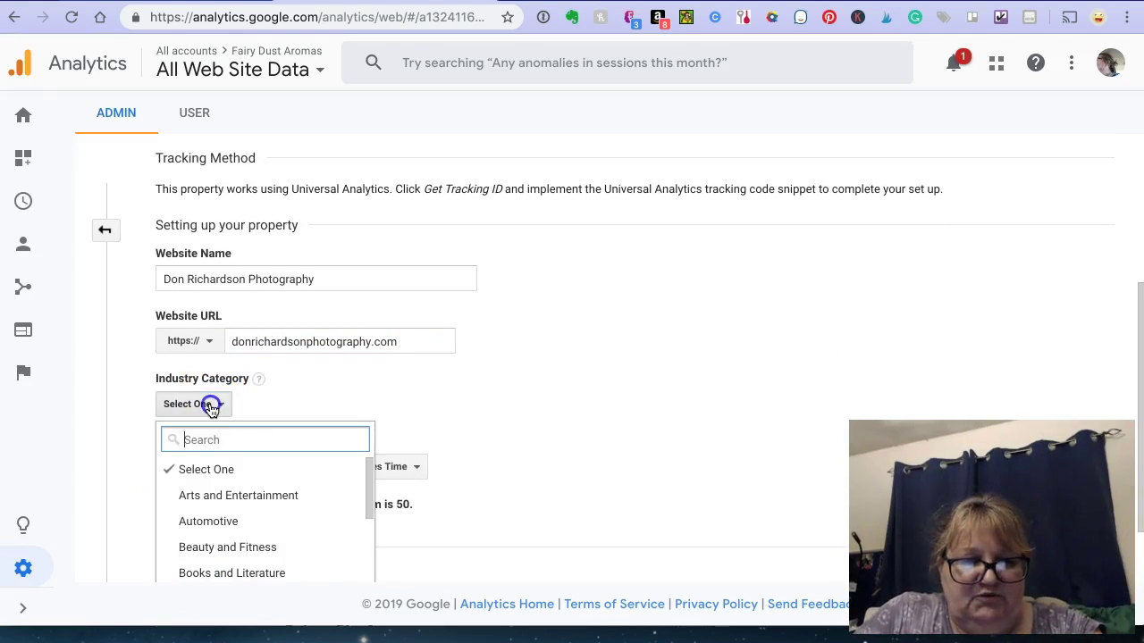
click(227, 497)
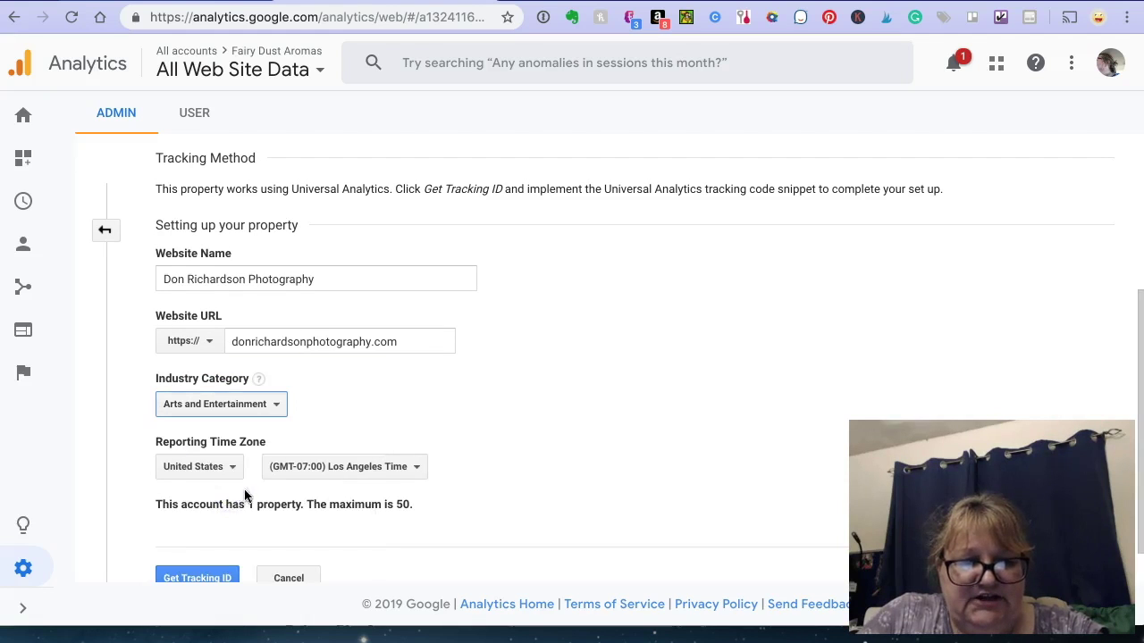
click(386, 480)
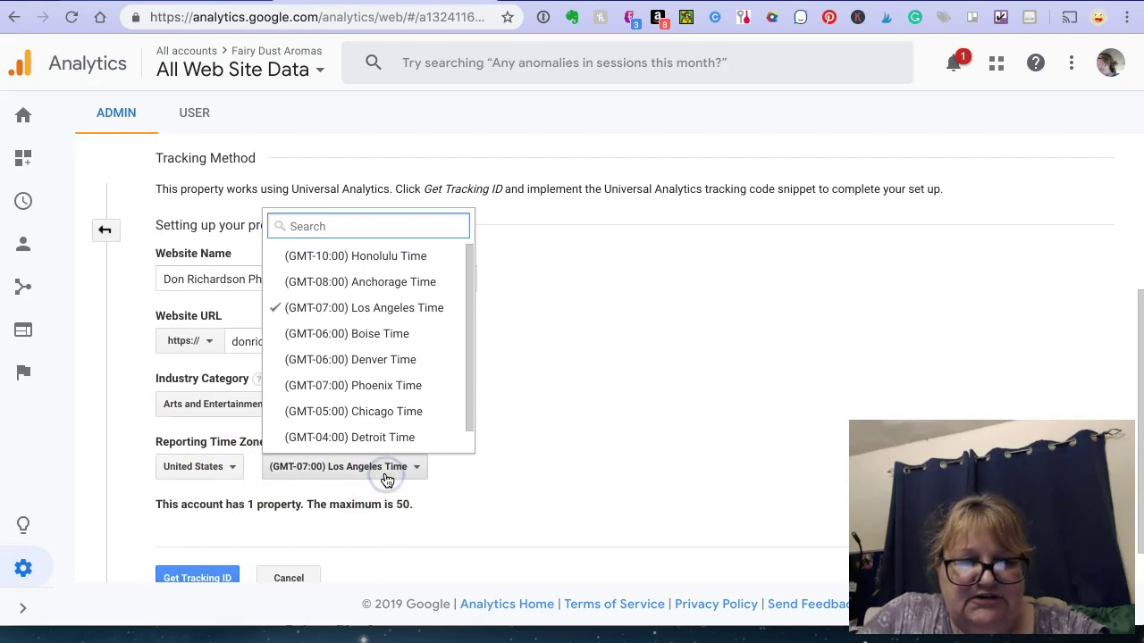
click(392, 410)
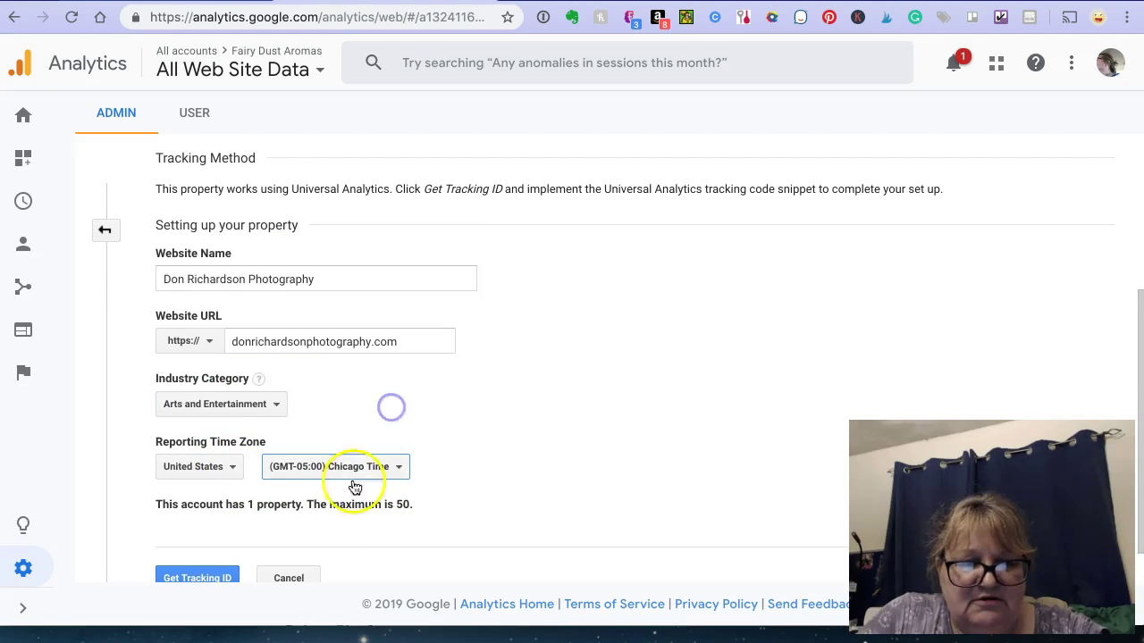
scroll(313, 528, down, 1)
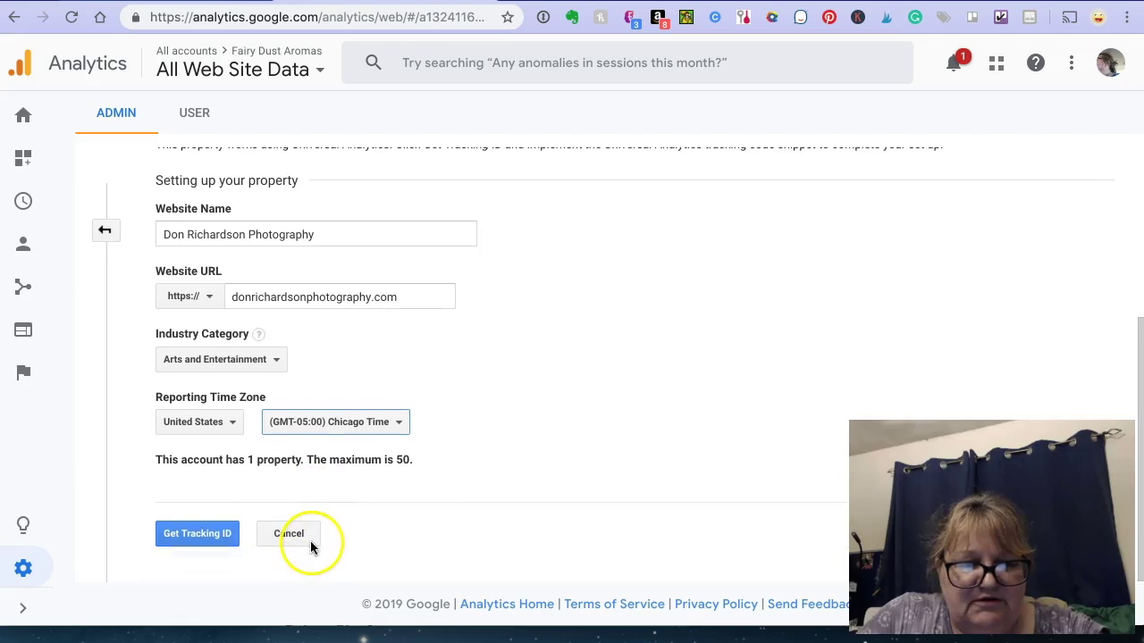
click(190, 534)
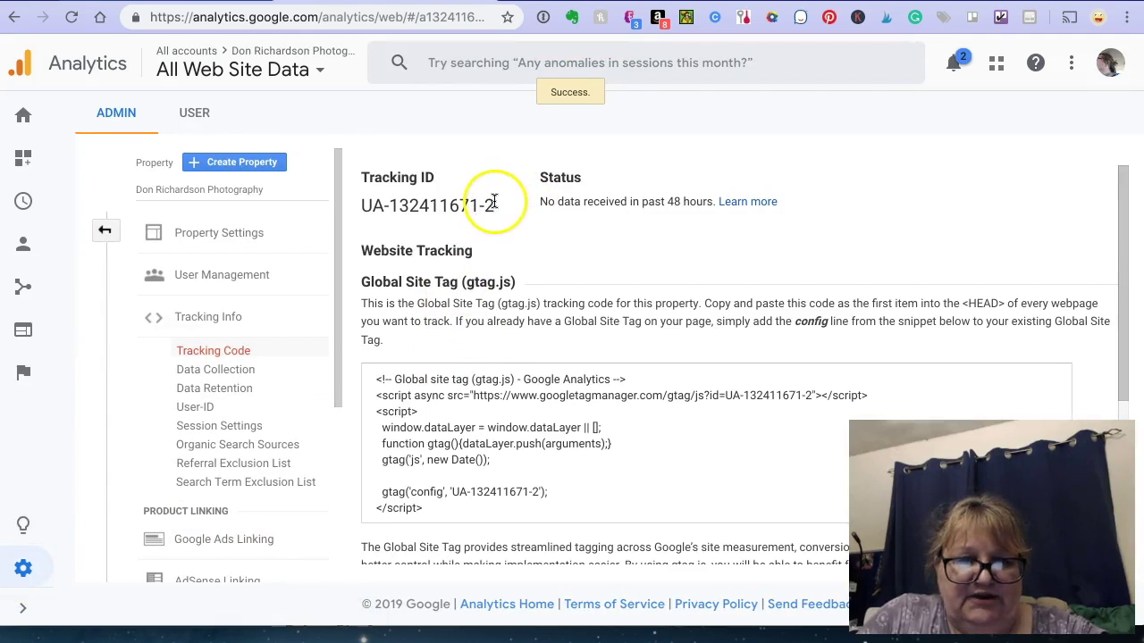
drag(494, 202, 469, 203)
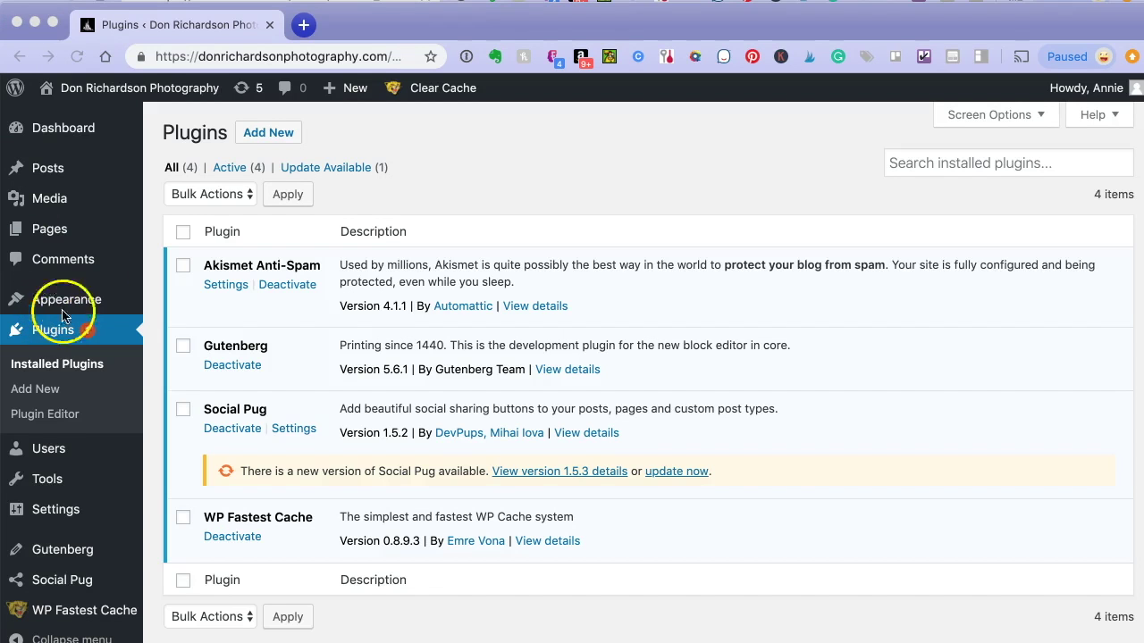
Switch to the WordPress admin and search the plugins available to add for "Google analytics".
click(271, 131)
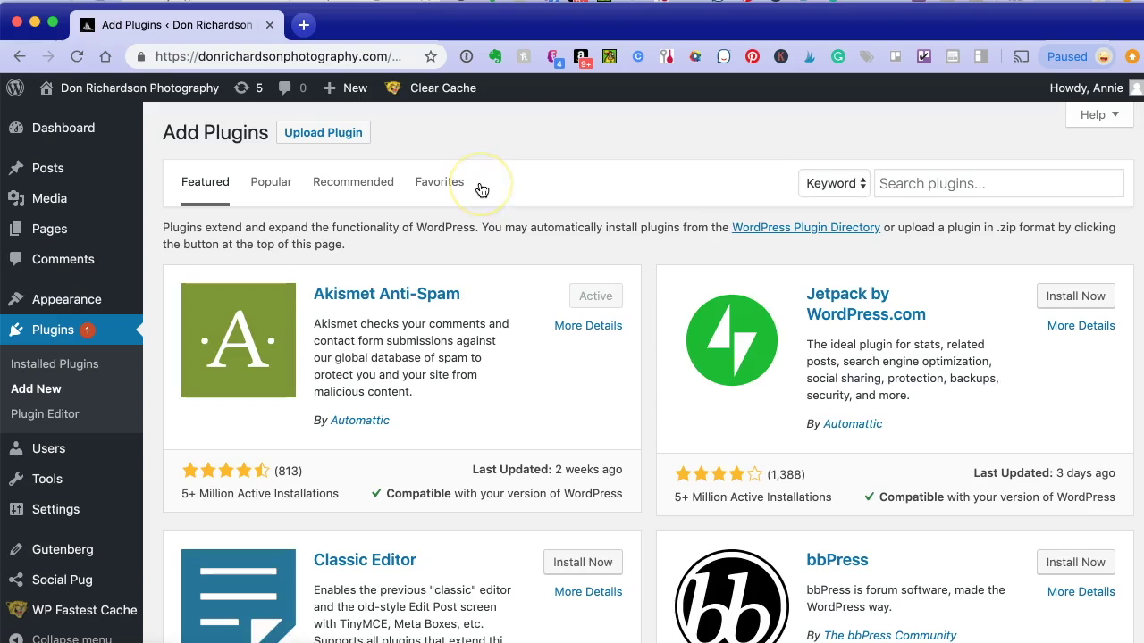
click(945, 183)
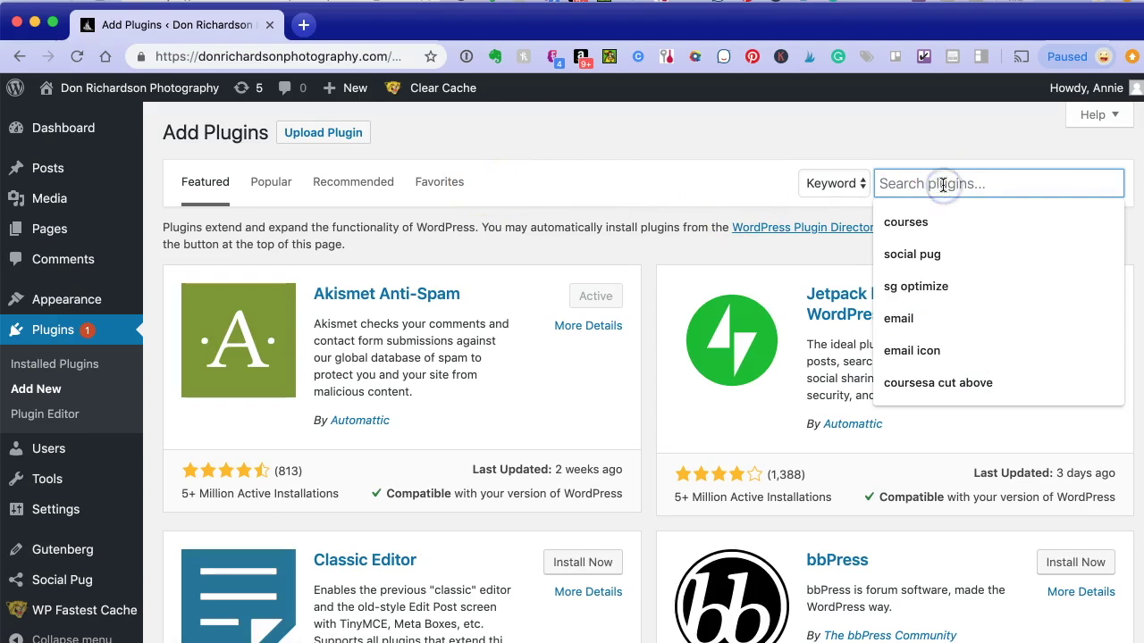
text(Google analy)
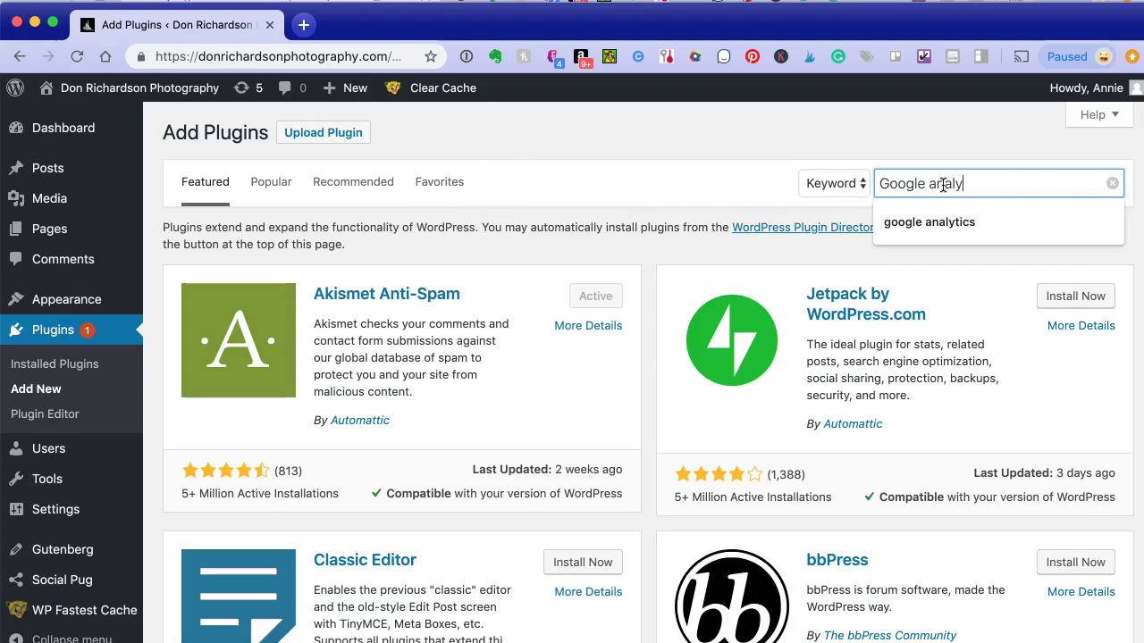
text(tics)
key(Return)
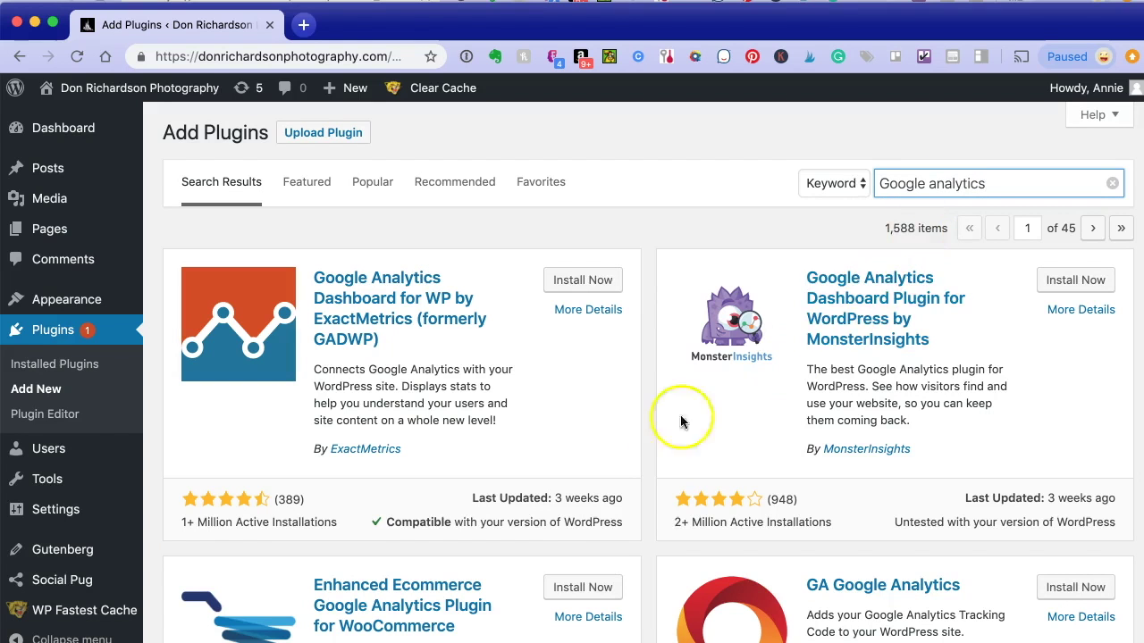
Install and activate the Google Analytics Dashboard Plugin for WordPress by MonsterInsights.
scroll(646, 430, down, 3)
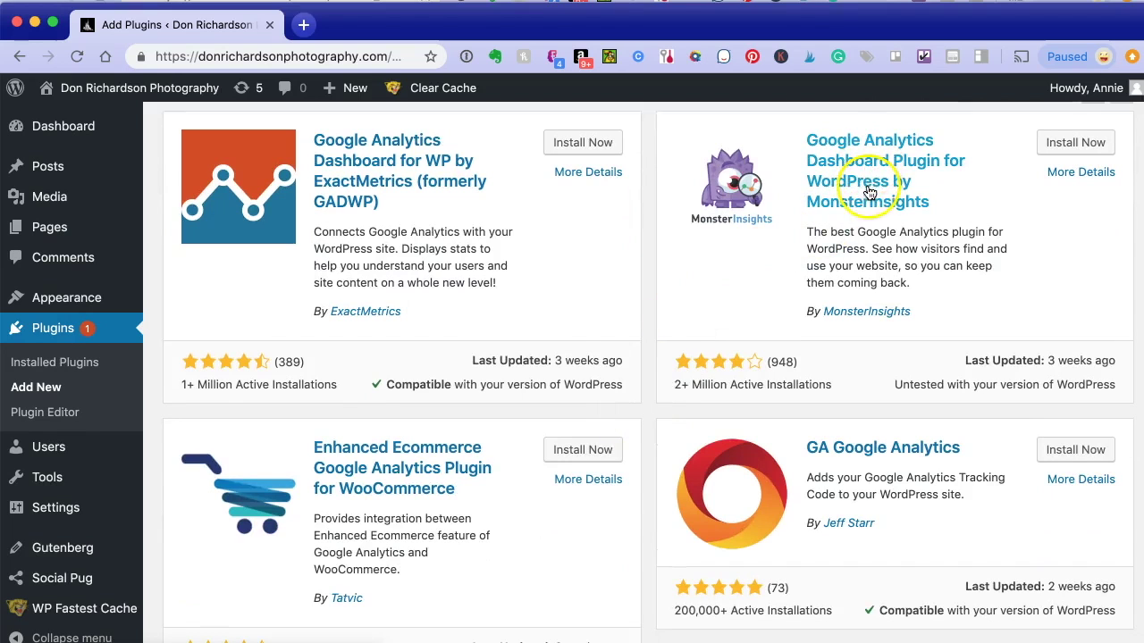
click(1097, 152)
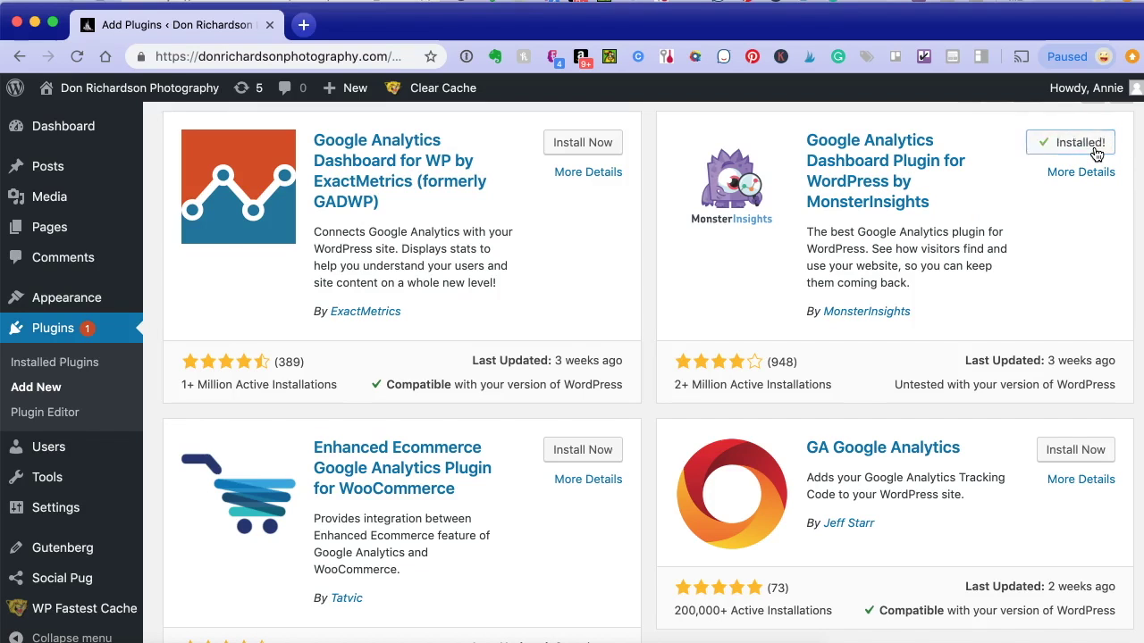
click(1096, 152)
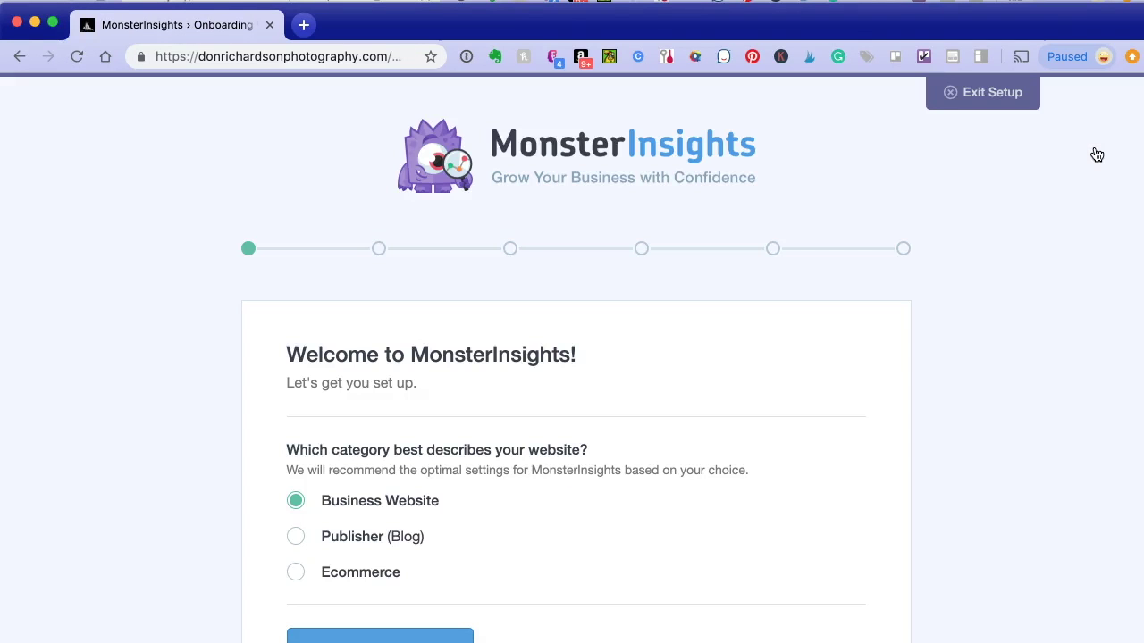
Keep Business Website as the site category in the MonsterInsights setup, save it and continue.
scroll(522, 211, down, 3)
scroll(523, 215, down, 1)
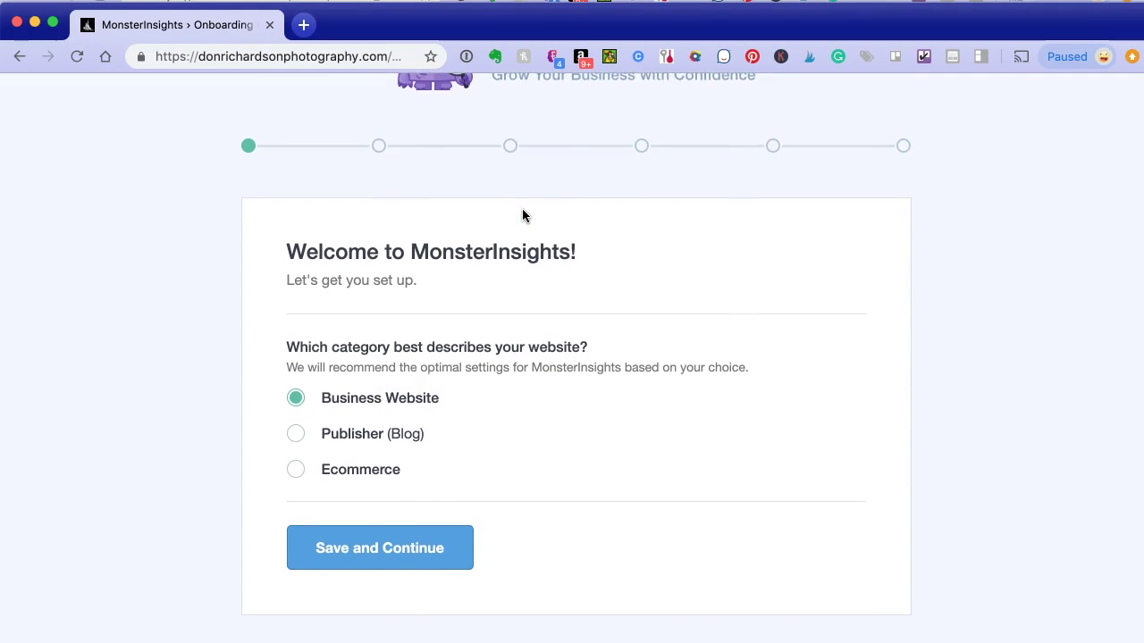
click(382, 559)
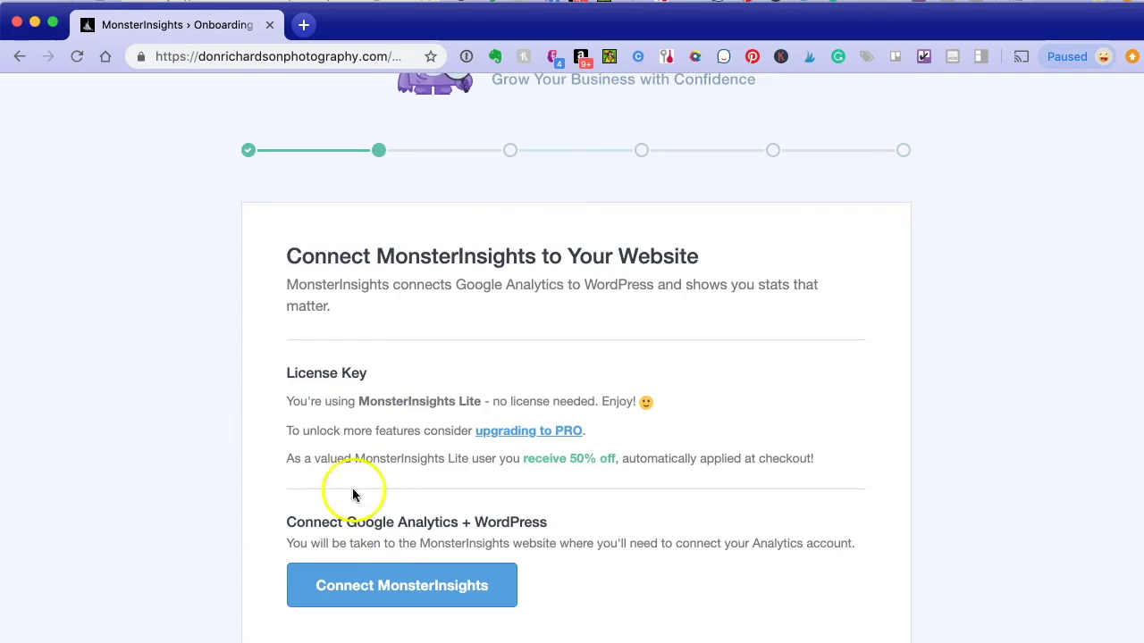
Start connecting MonsterInsights and sign in to the Google account that holds the Analytics property with its account password.
drag(360, 401, 586, 407)
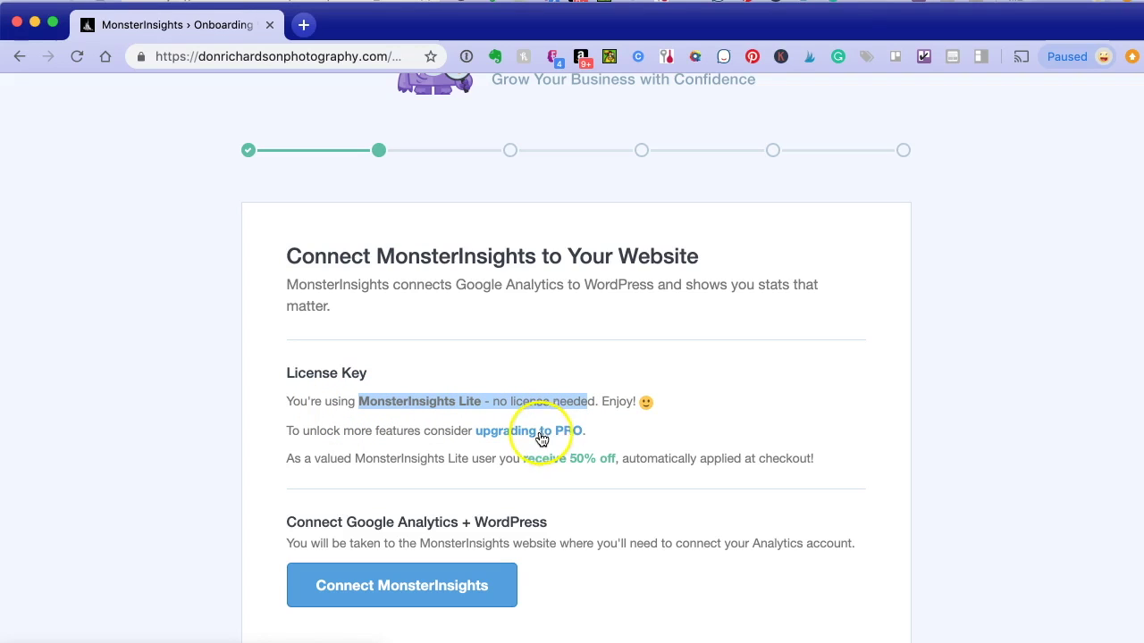
click(364, 593)
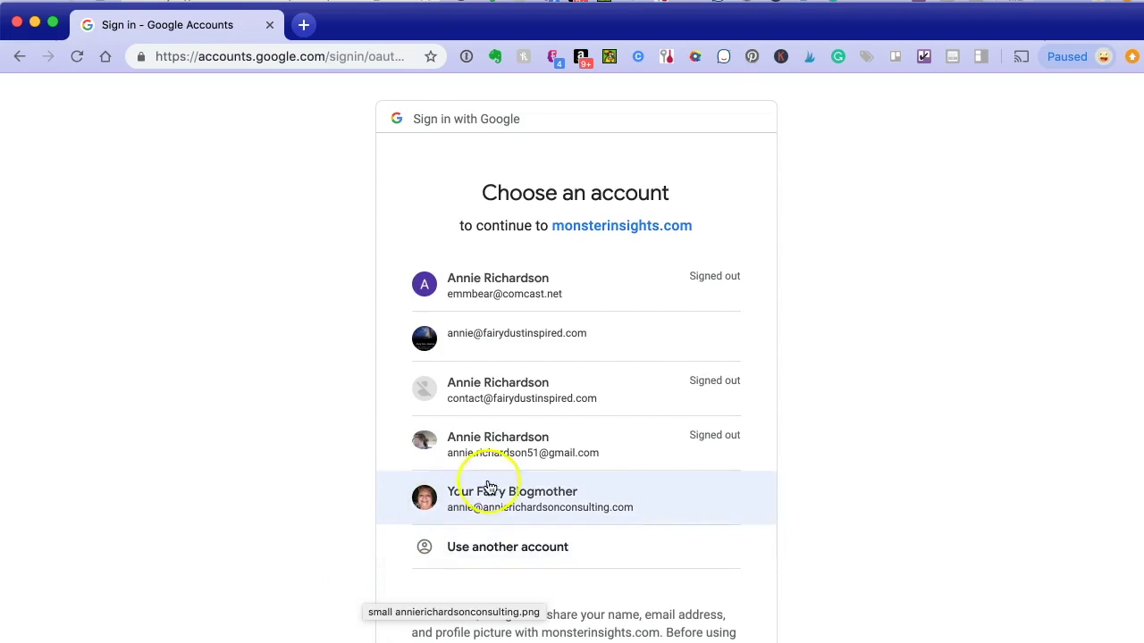
click(534, 447)
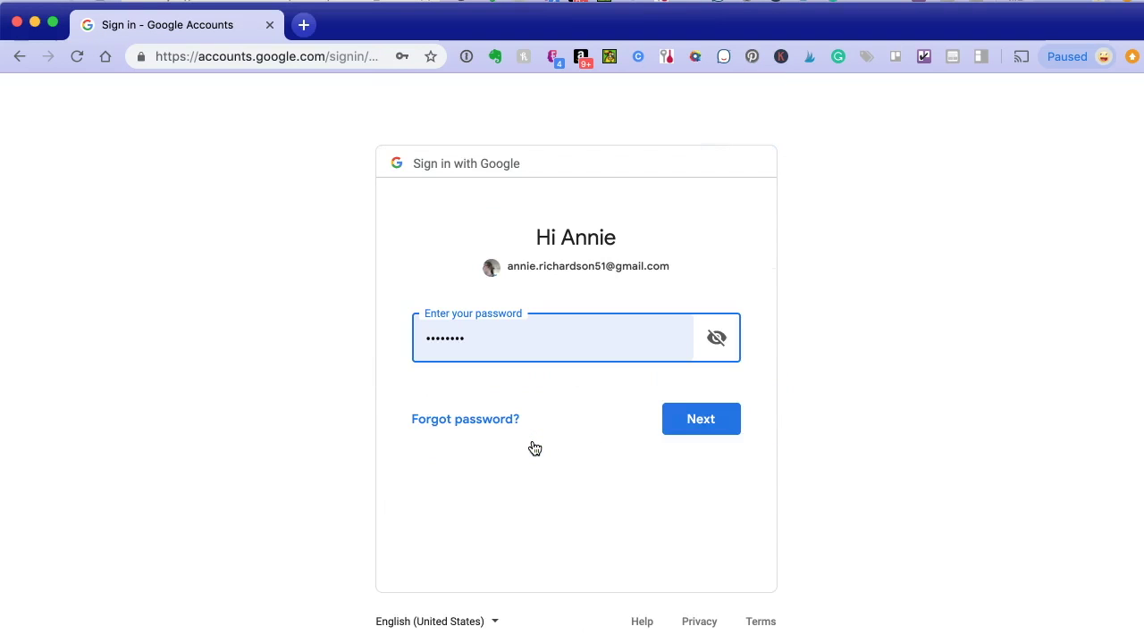
click(698, 421)
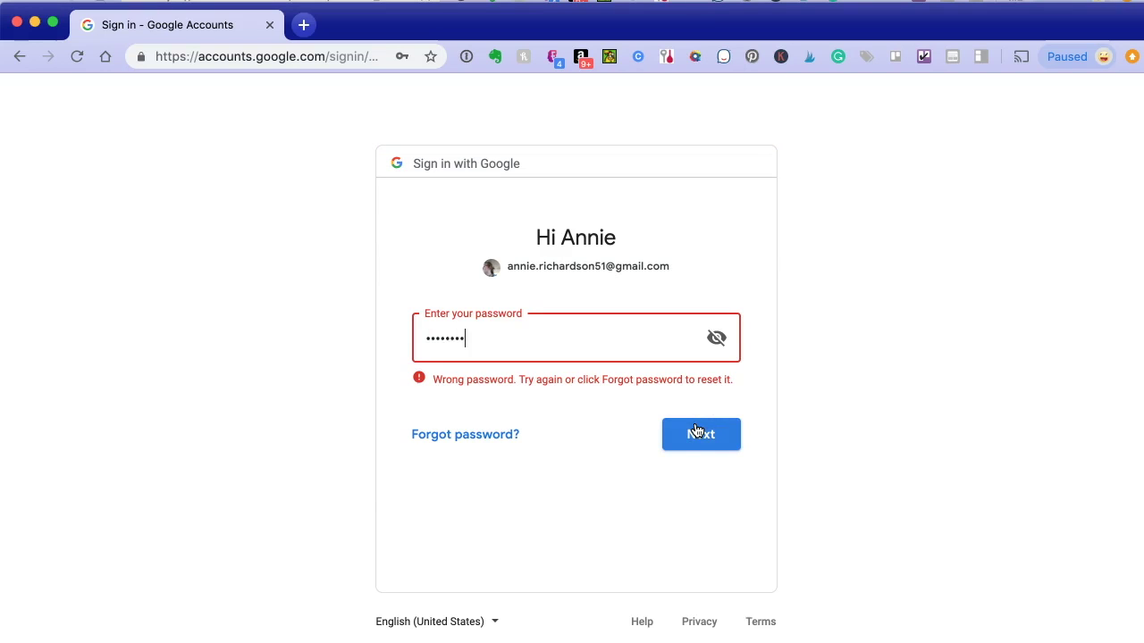
click(697, 433)
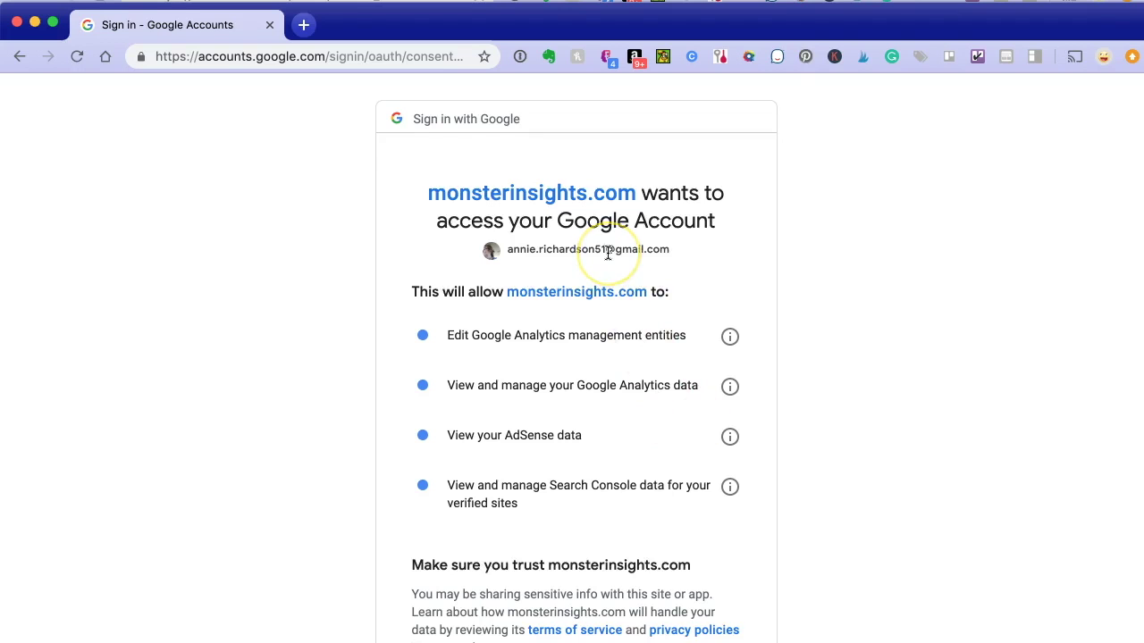
Review the permissions requested by monsterinsights.com and allow it access to the Google account.
scroll(608, 254, down, 2)
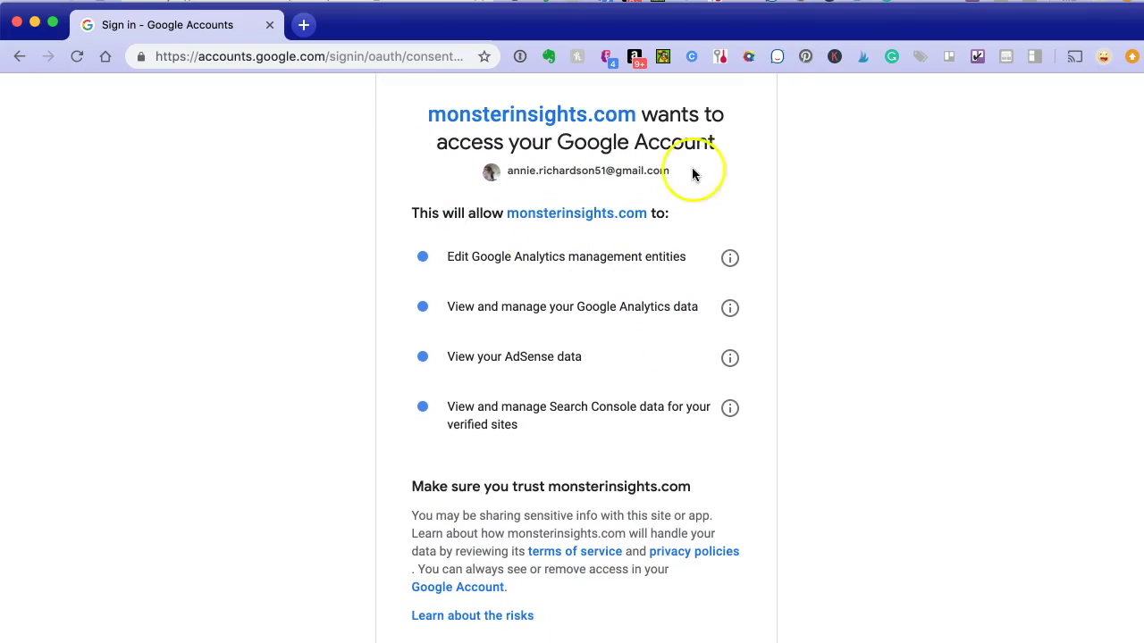
scroll(597, 555, down, 3)
click(696, 537)
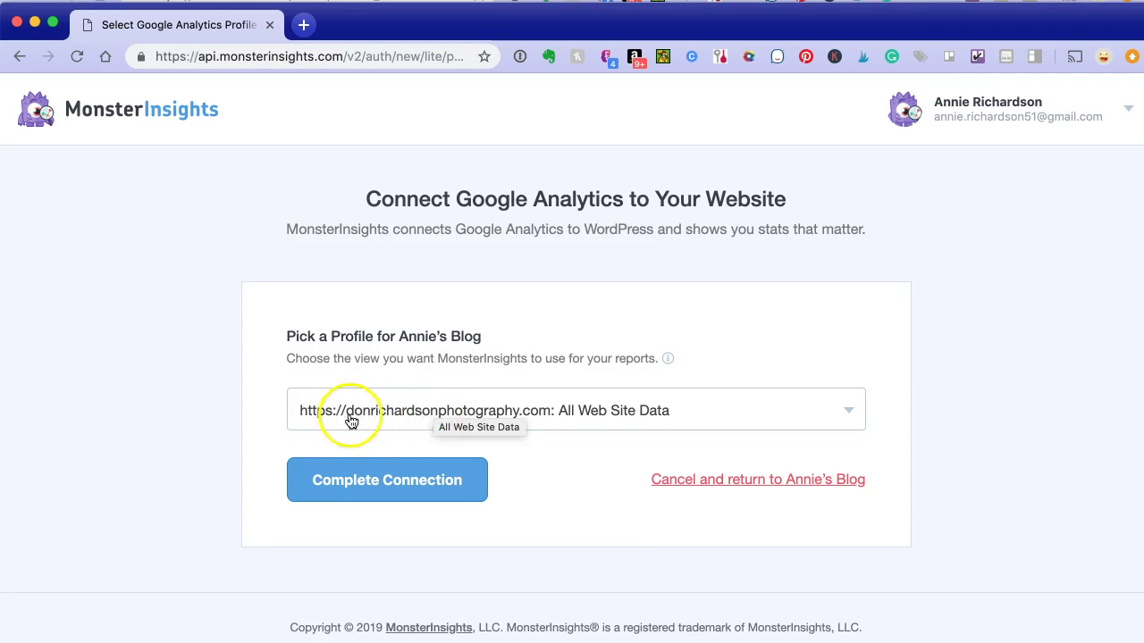
Choose the photography site's All Web Site Data view as the profile and complete the Google Analytics connection.
click(799, 417)
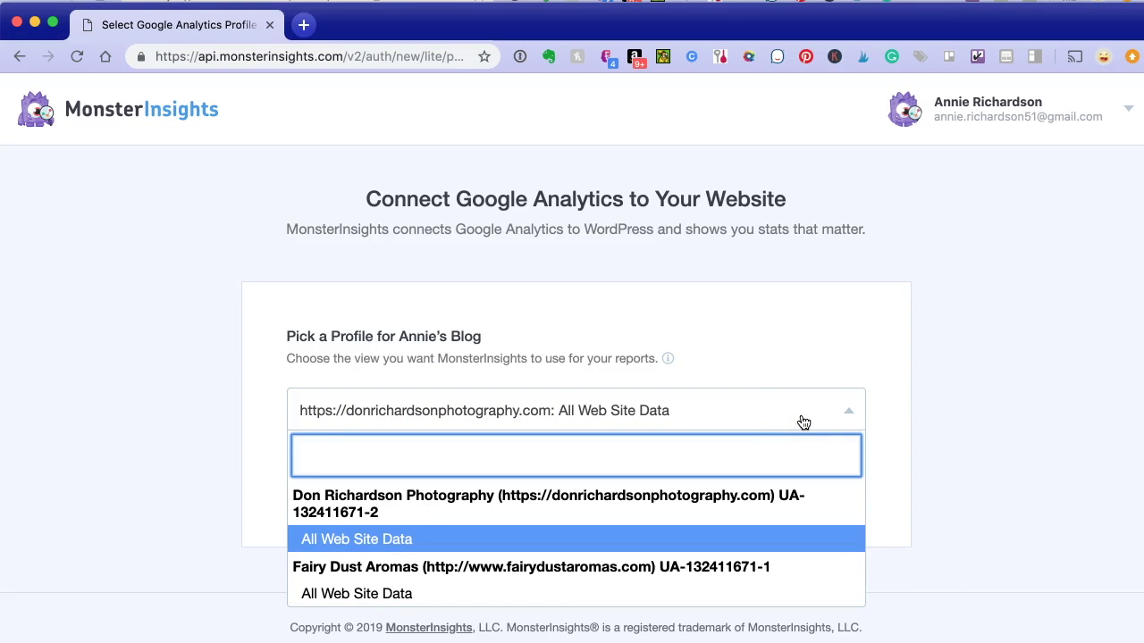
click(351, 508)
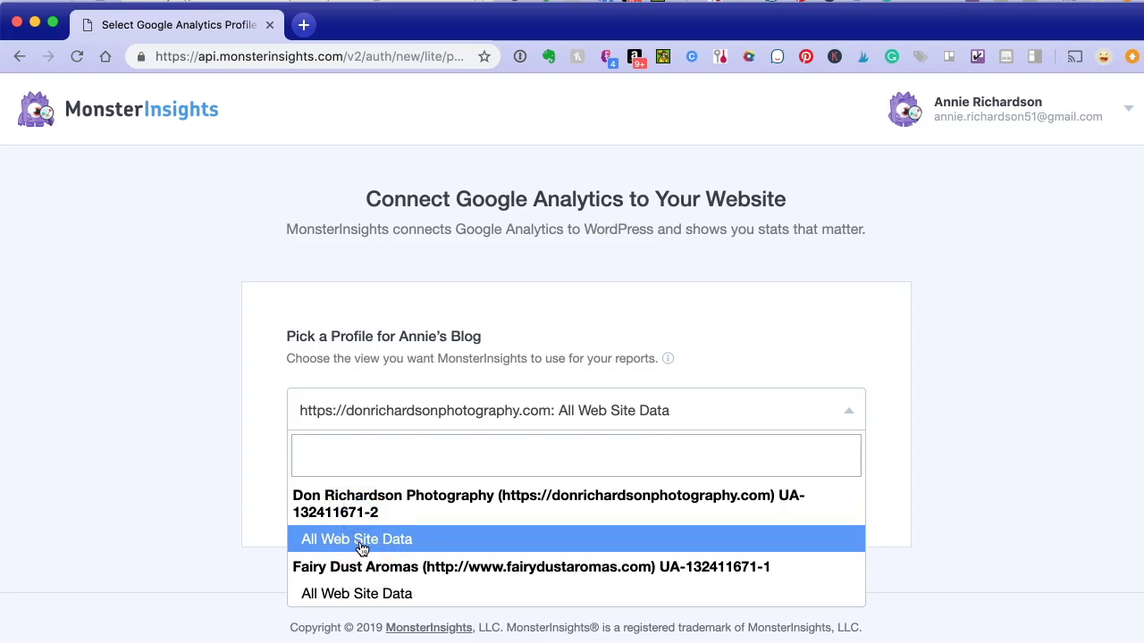
click(361, 541)
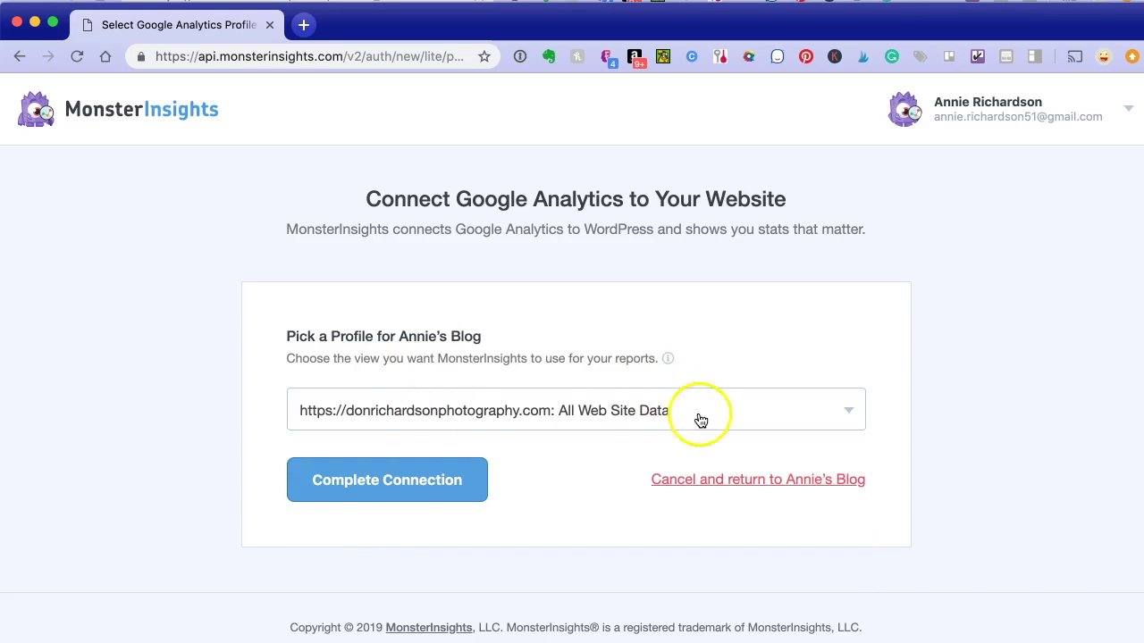
click(403, 498)
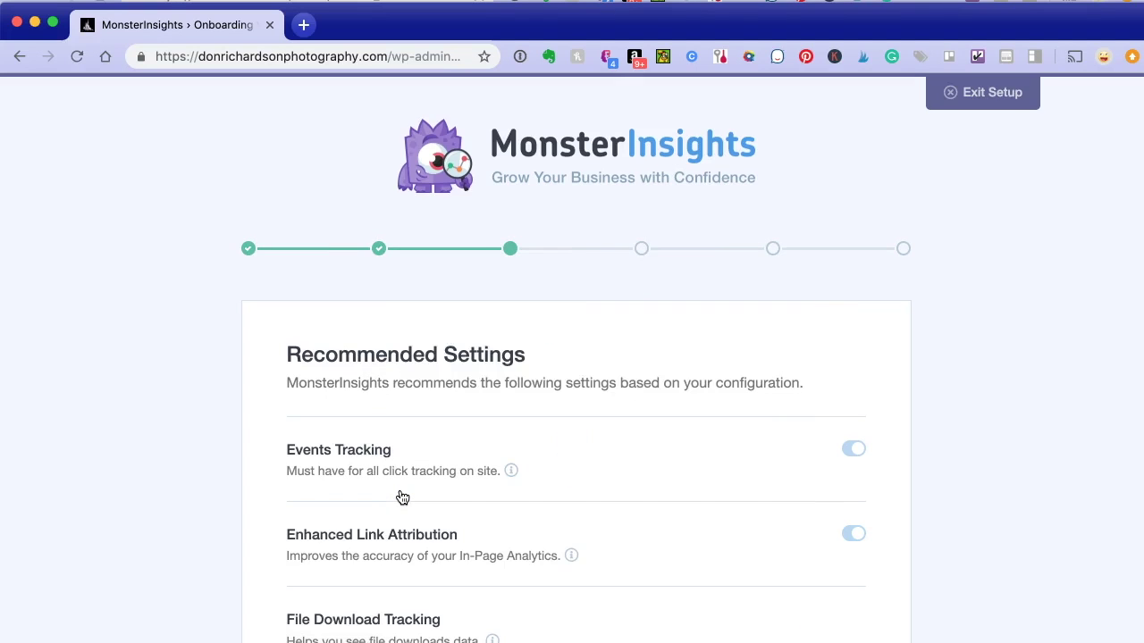
Review the recommended MonsterInsights settings, leave Install Updates Automatically and Help Us Improve off, then save and continue.
scroll(402, 498, down, 5)
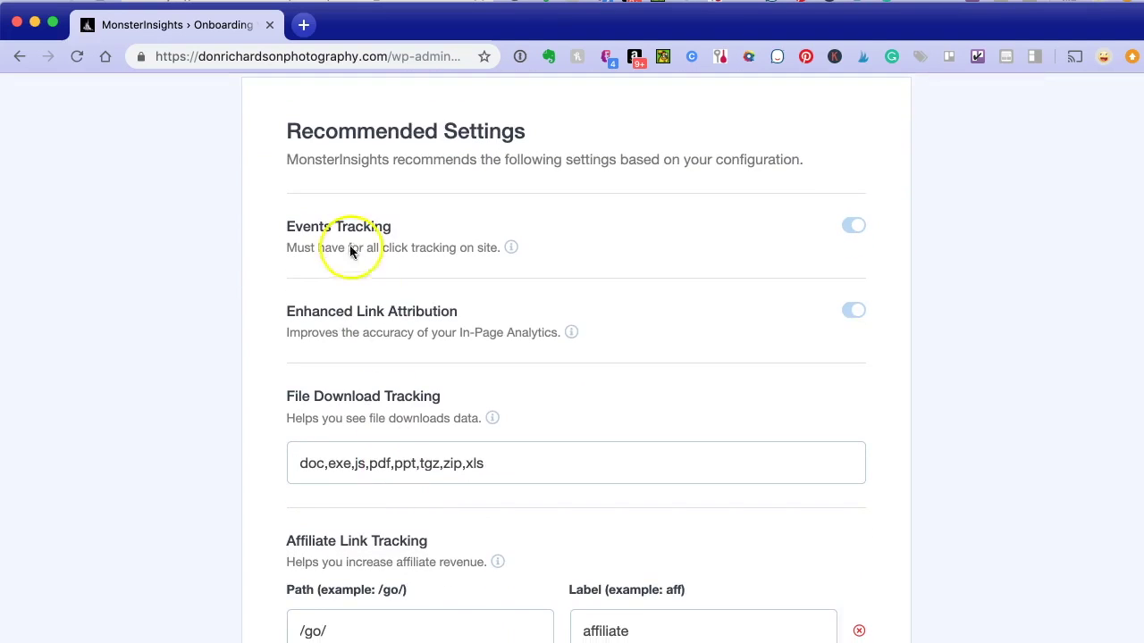
click(848, 228)
click(851, 311)
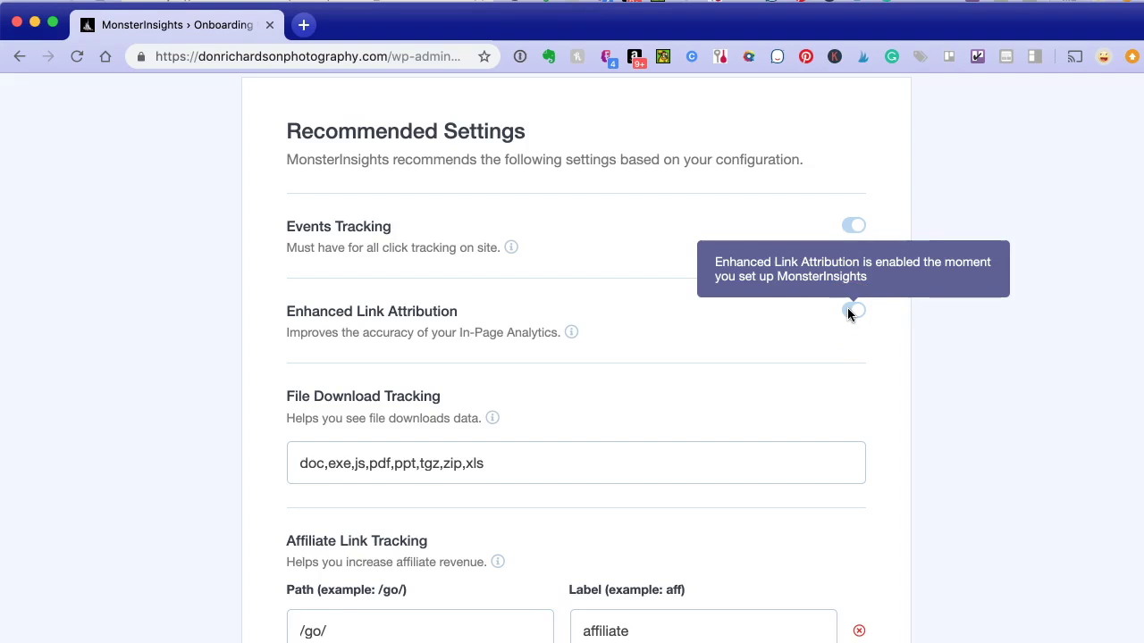
scroll(847, 307, down, 5)
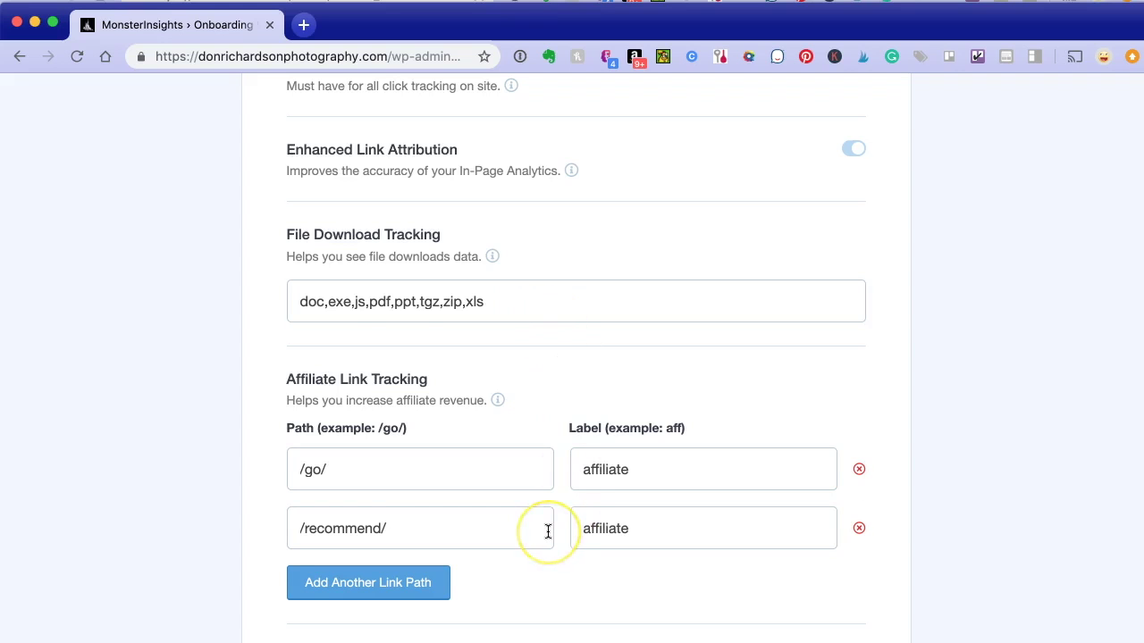
scroll(547, 530, down, 3)
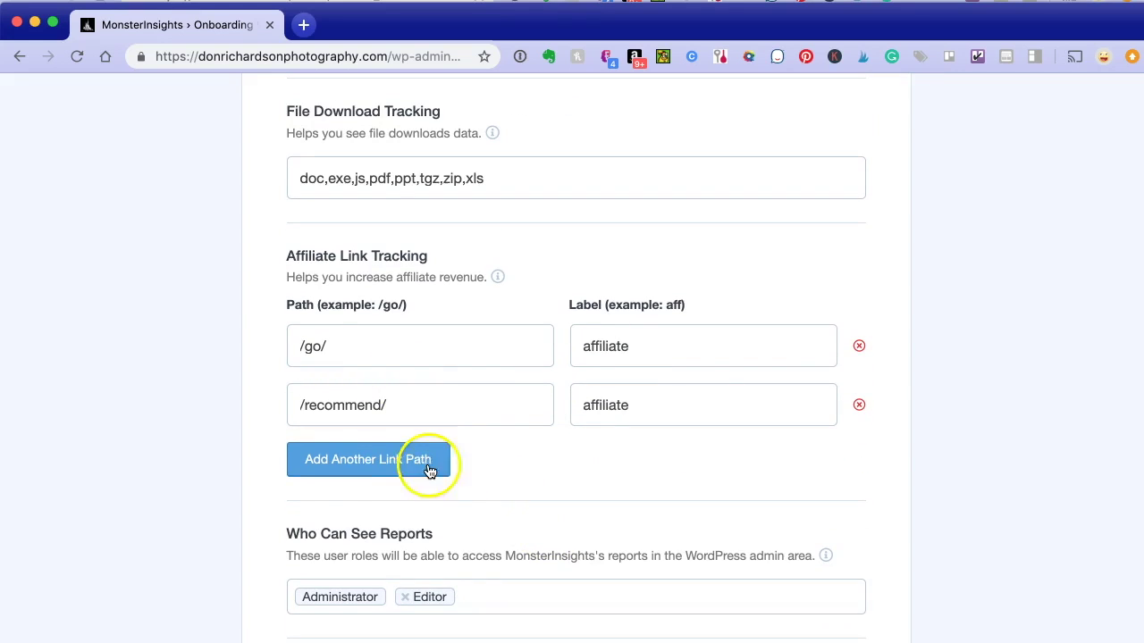
scroll(541, 451, down, 6)
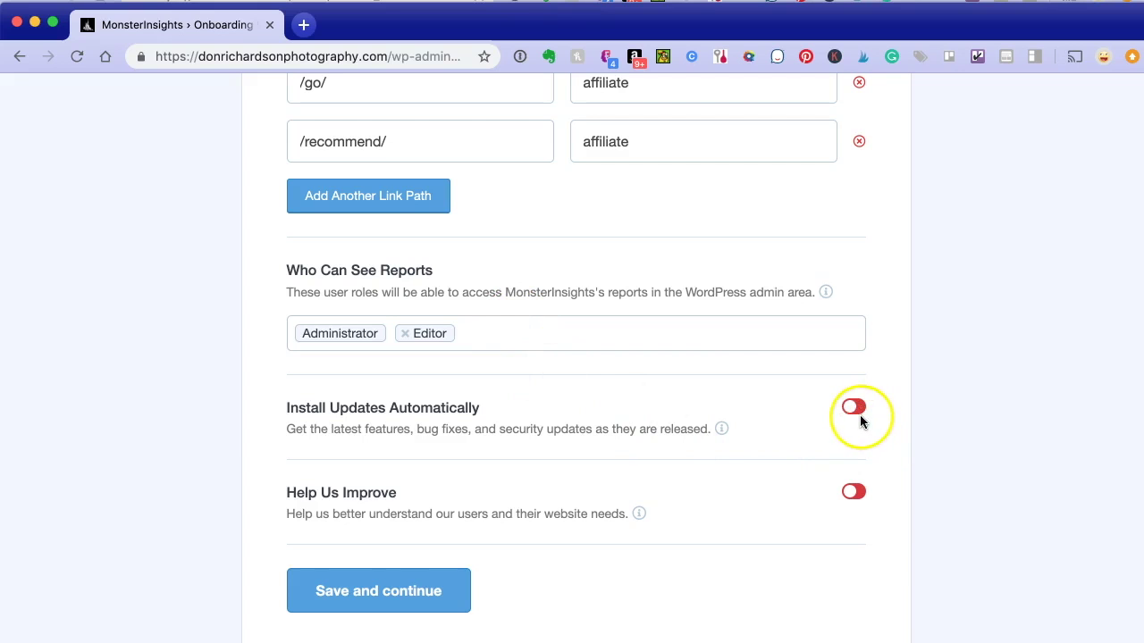
click(859, 497)
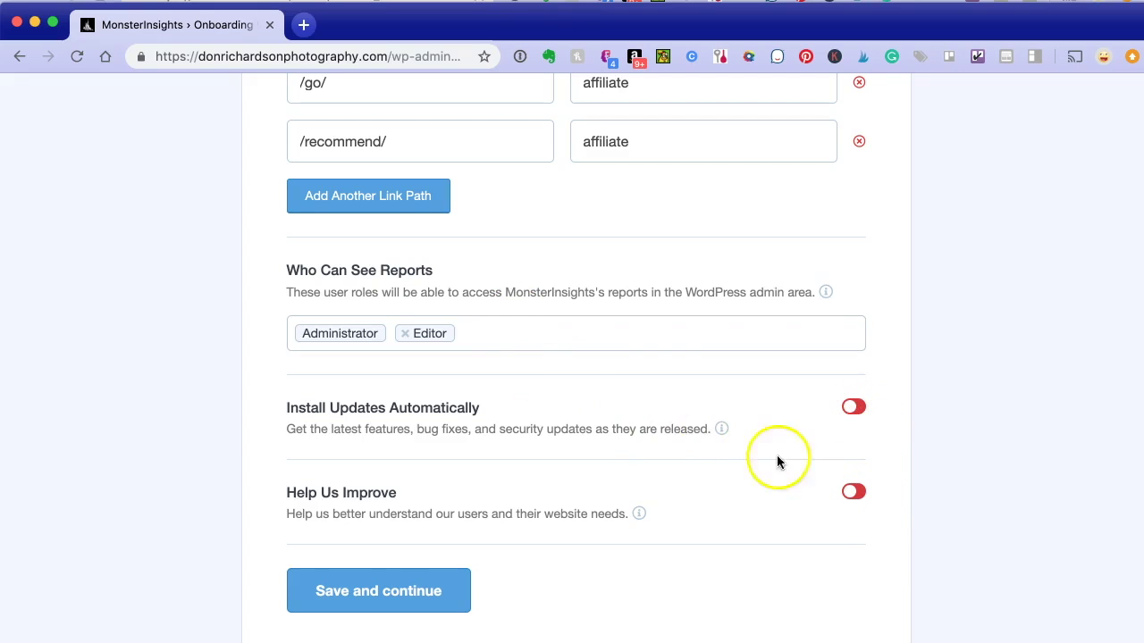
click(859, 411)
click(854, 411)
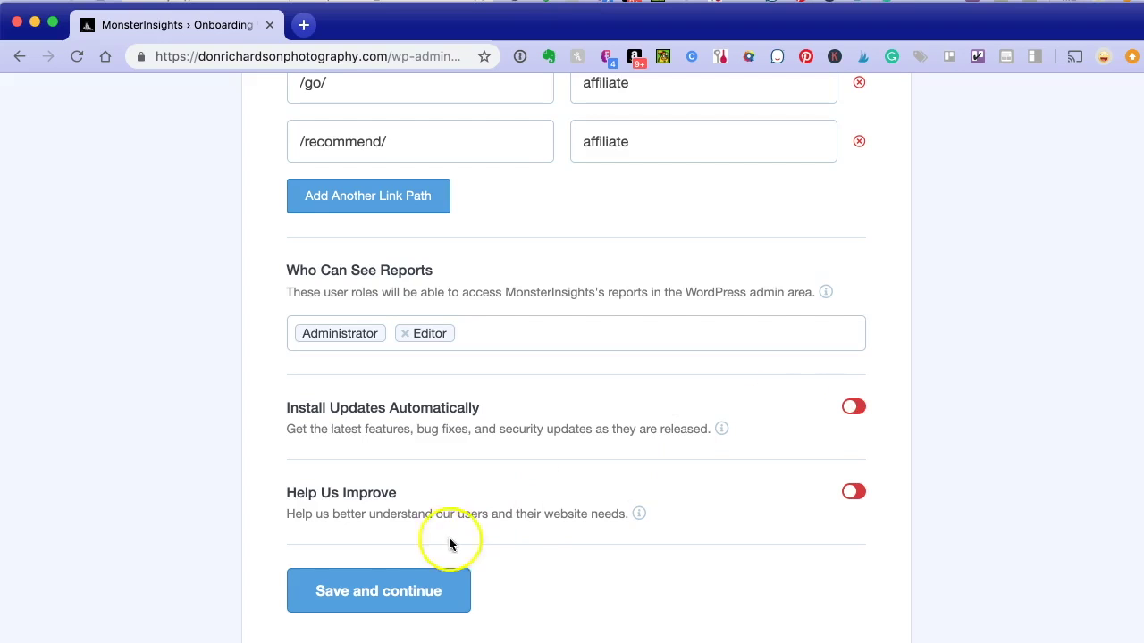
click(379, 593)
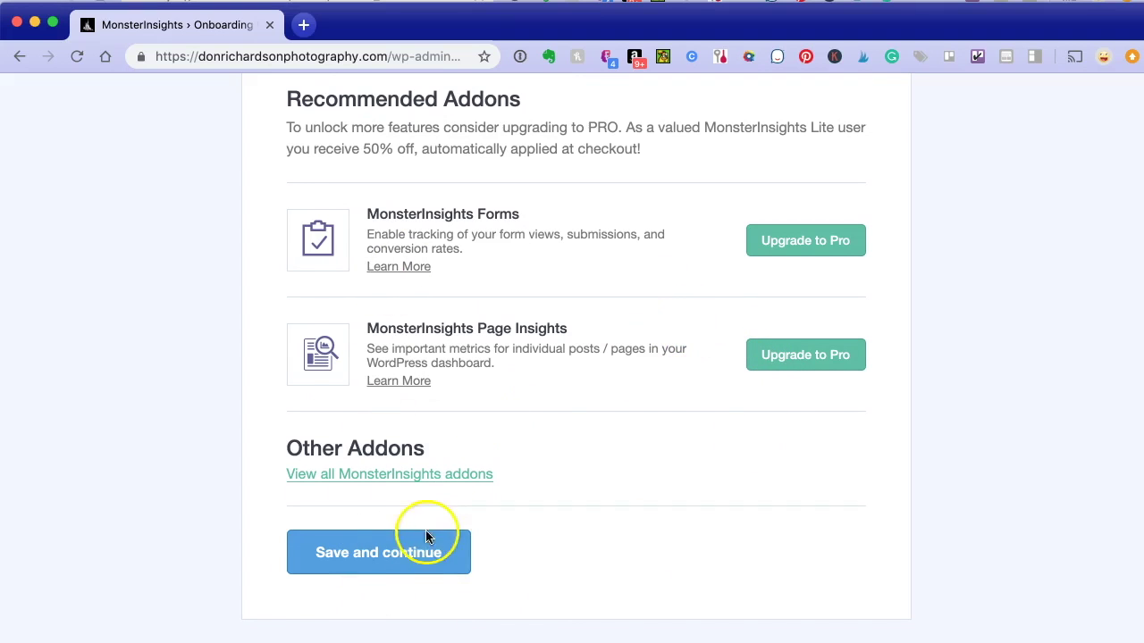
Continue past the recommended addons without upgrading, skip installing WPForms, and finish the MonsterInsights setup wizard.
click(399, 559)
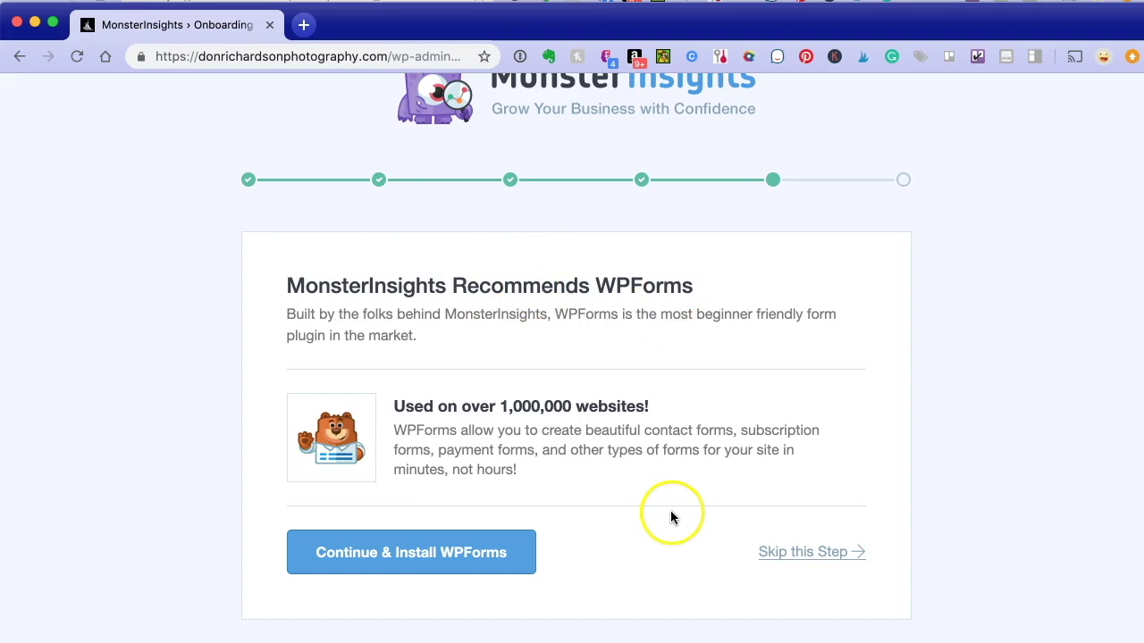
click(815, 554)
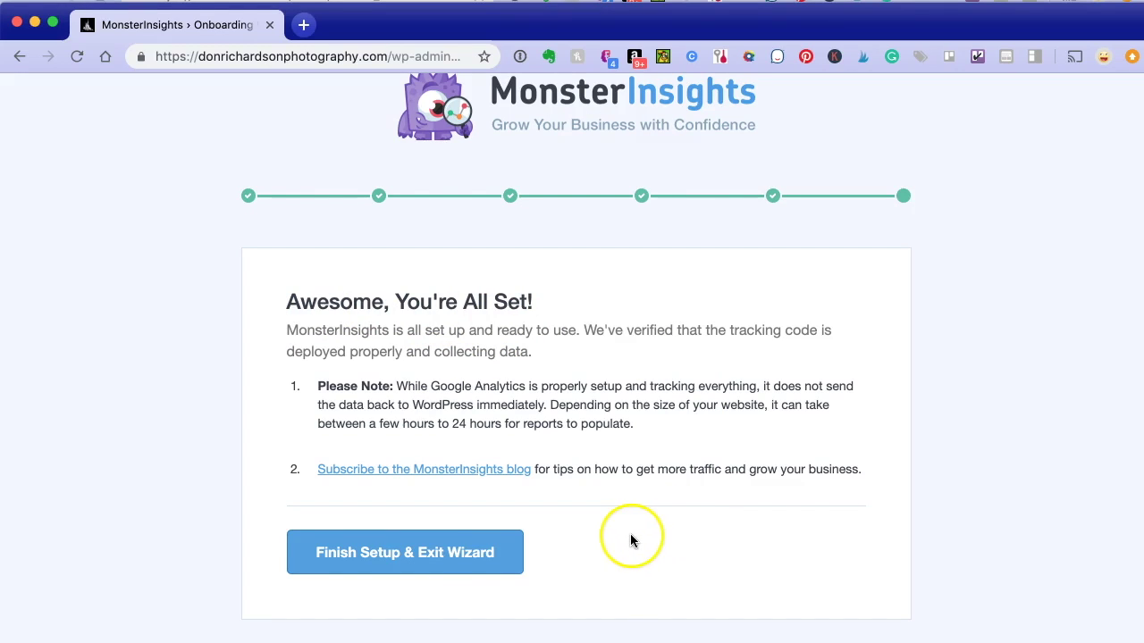
click(417, 554)
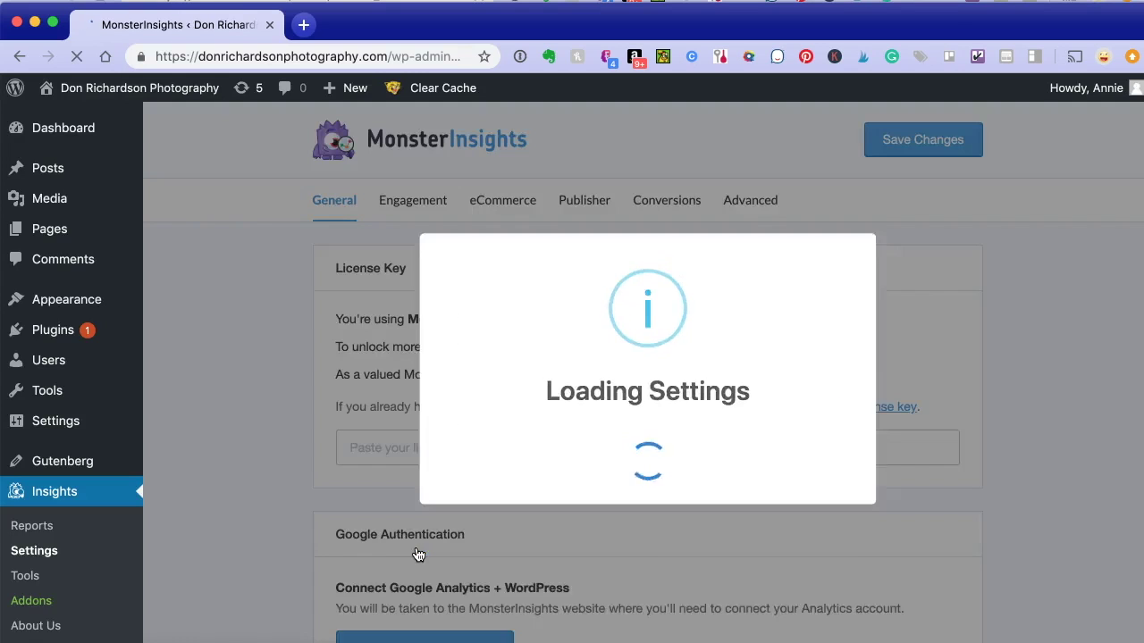
Examine the MonsterInsights general settings, including the license key, Google Authentication profile, usage tracking and Setup Wizard sections.
scroll(416, 555, down, 3)
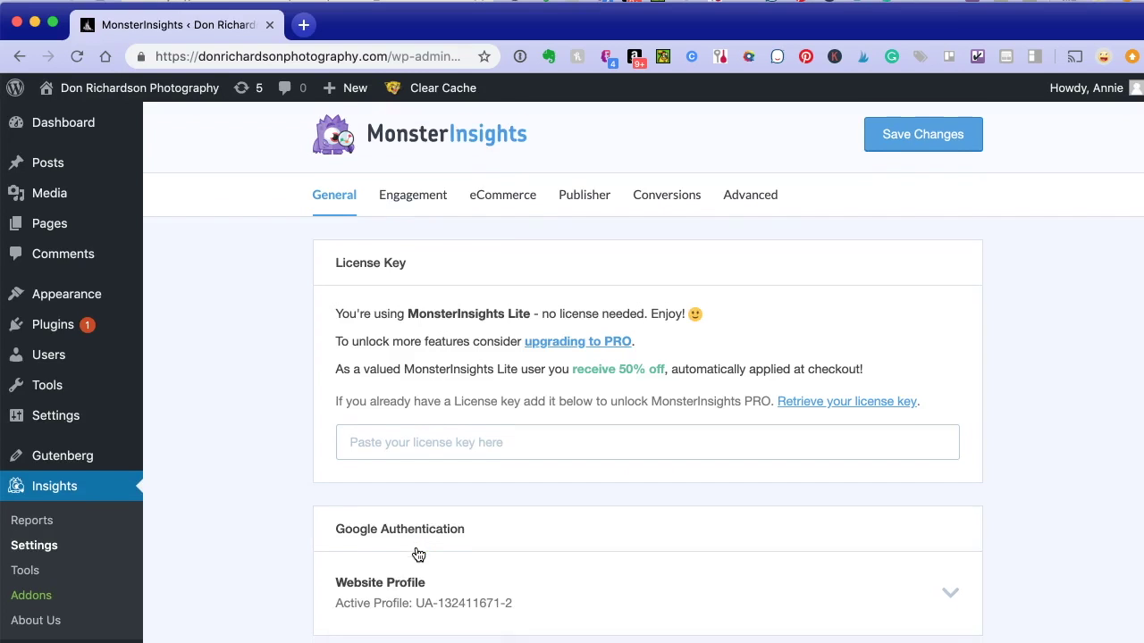
click(420, 251)
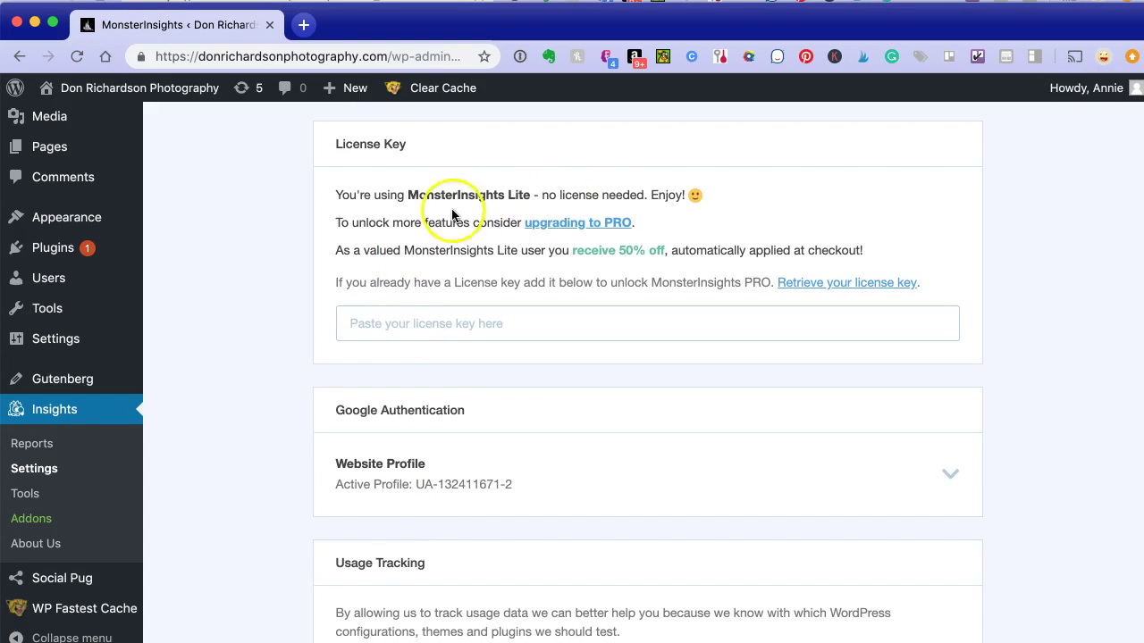
click(376, 330)
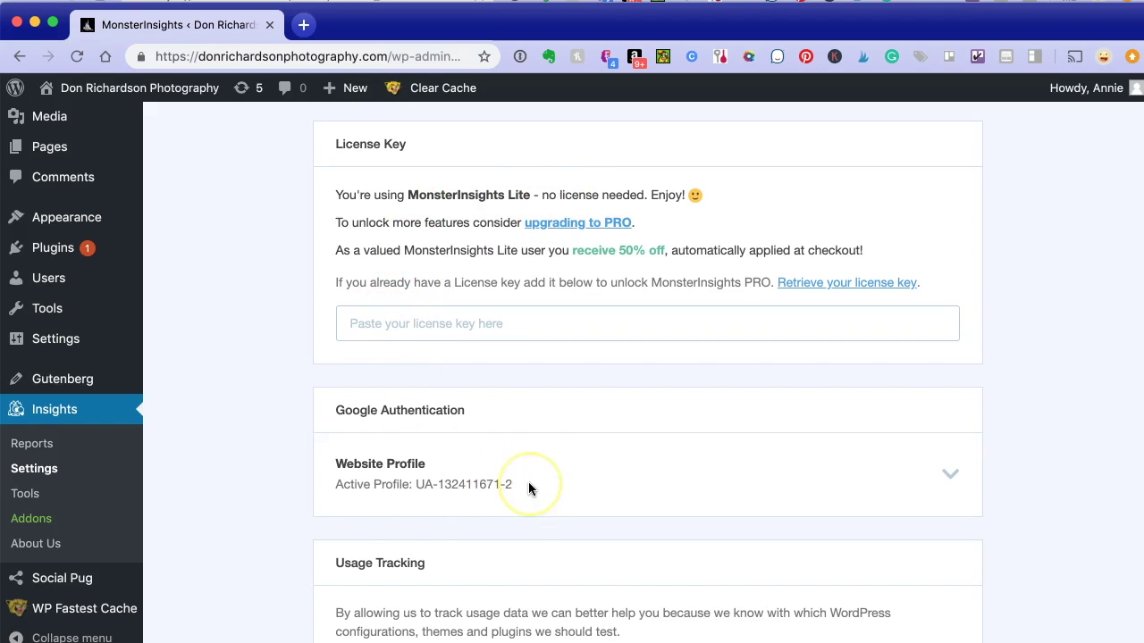
scroll(528, 482, down, 5)
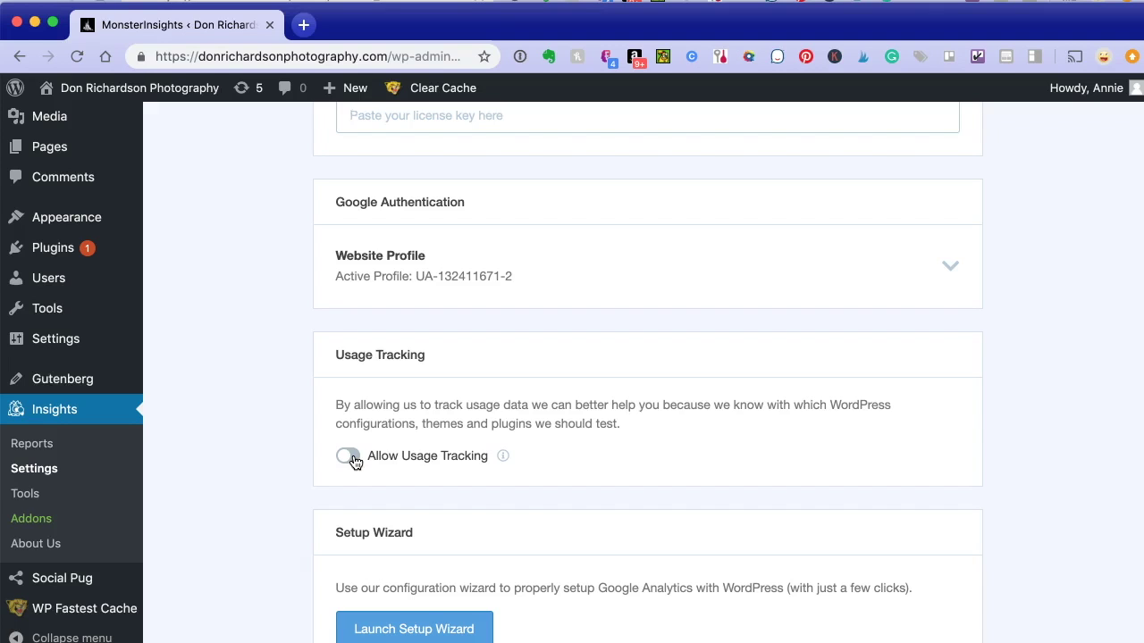
scroll(355, 461, down, 2)
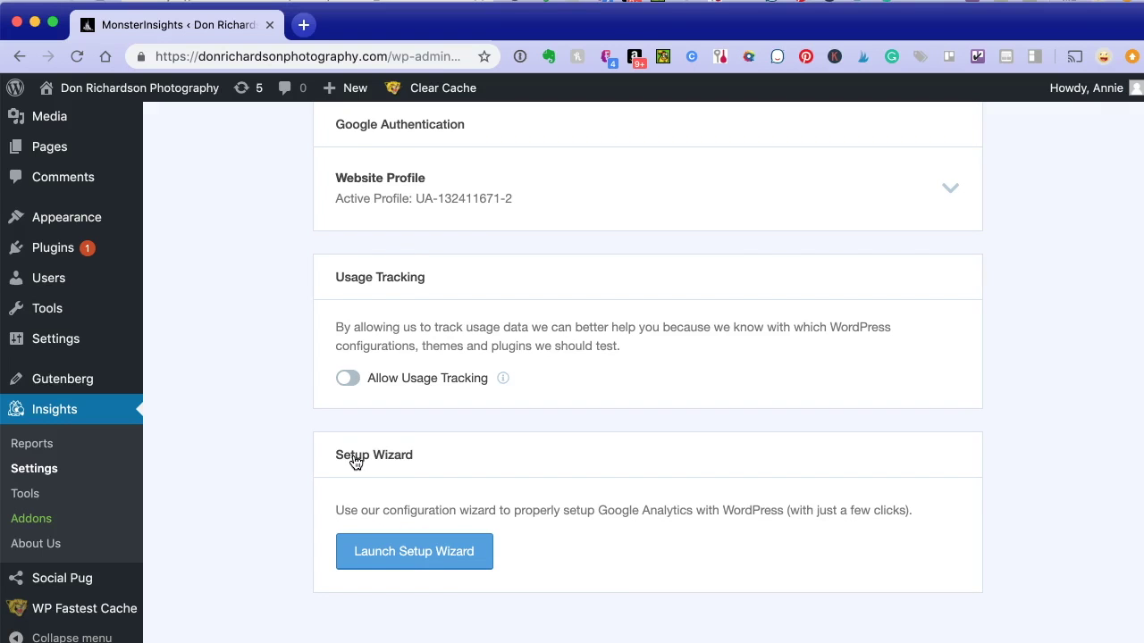
scroll(355, 461, down, 1)
scroll(778, 275, up, 3)
scroll(778, 276, down, 3)
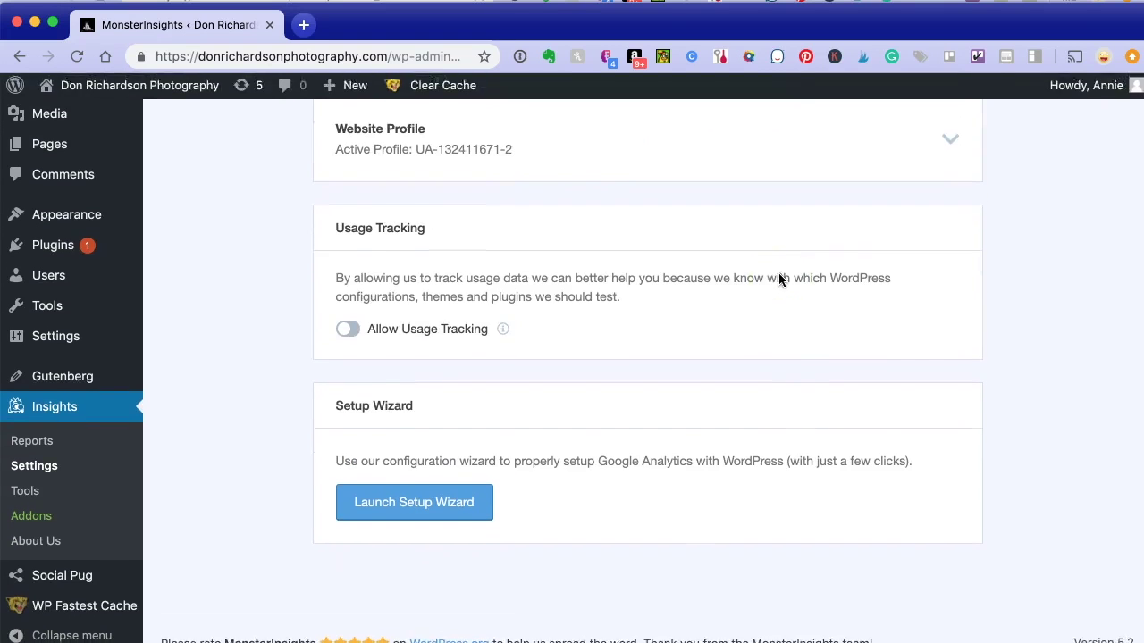
scroll(27, 230, up, 10)
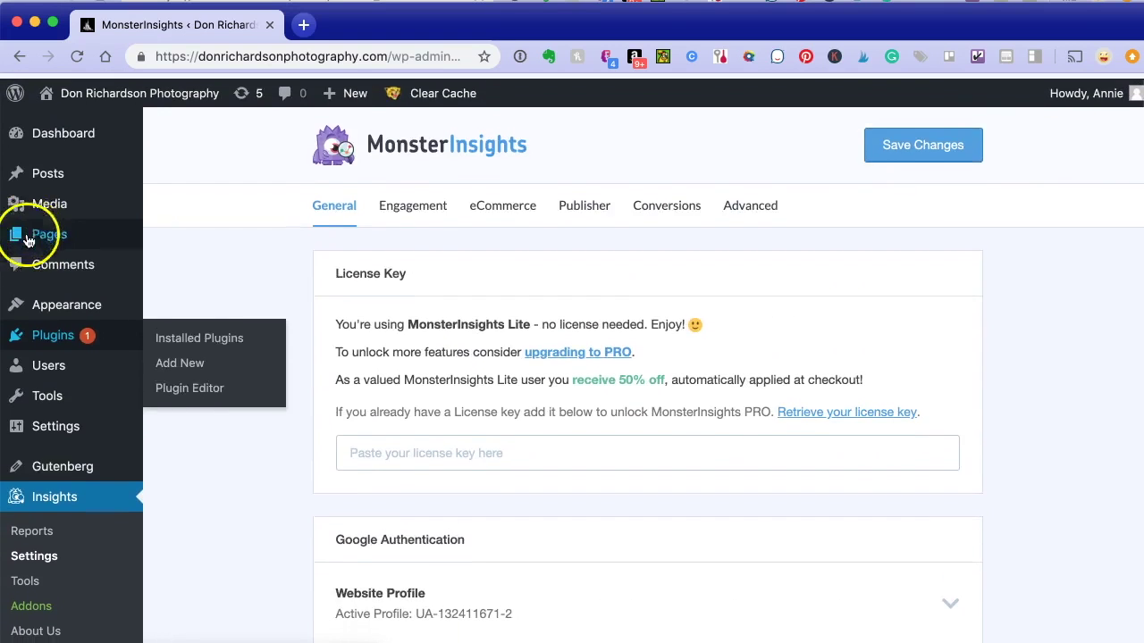
Open the WordPress dashboard and examine the MonsterInsights overview report for sessions, pageviews and bounce rate.
click(45, 140)
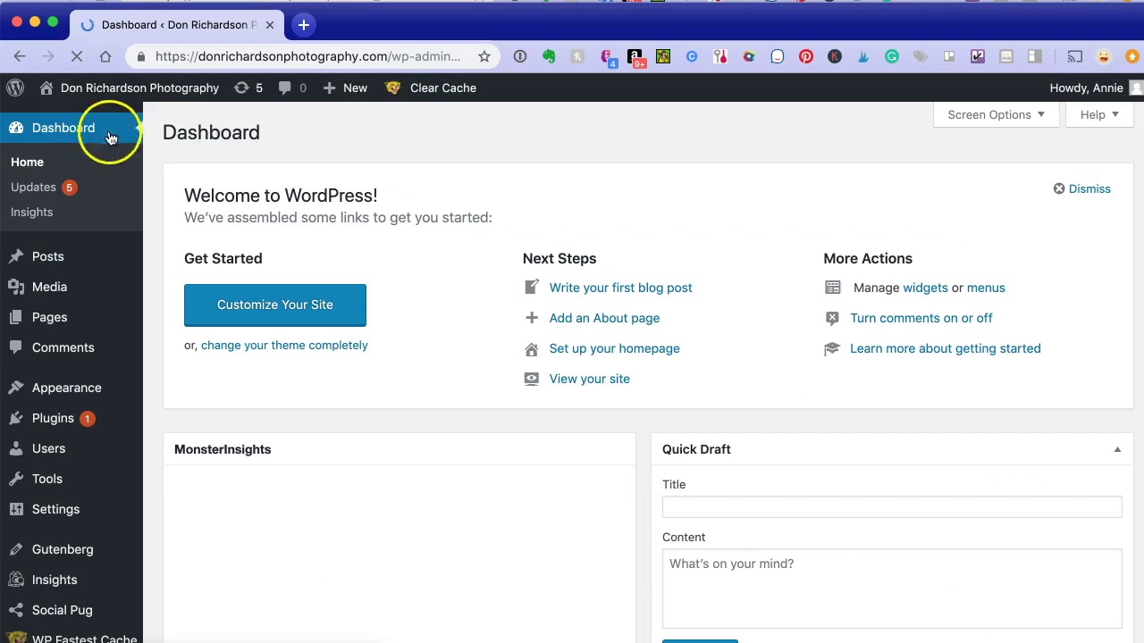
scroll(264, 458, down, 5)
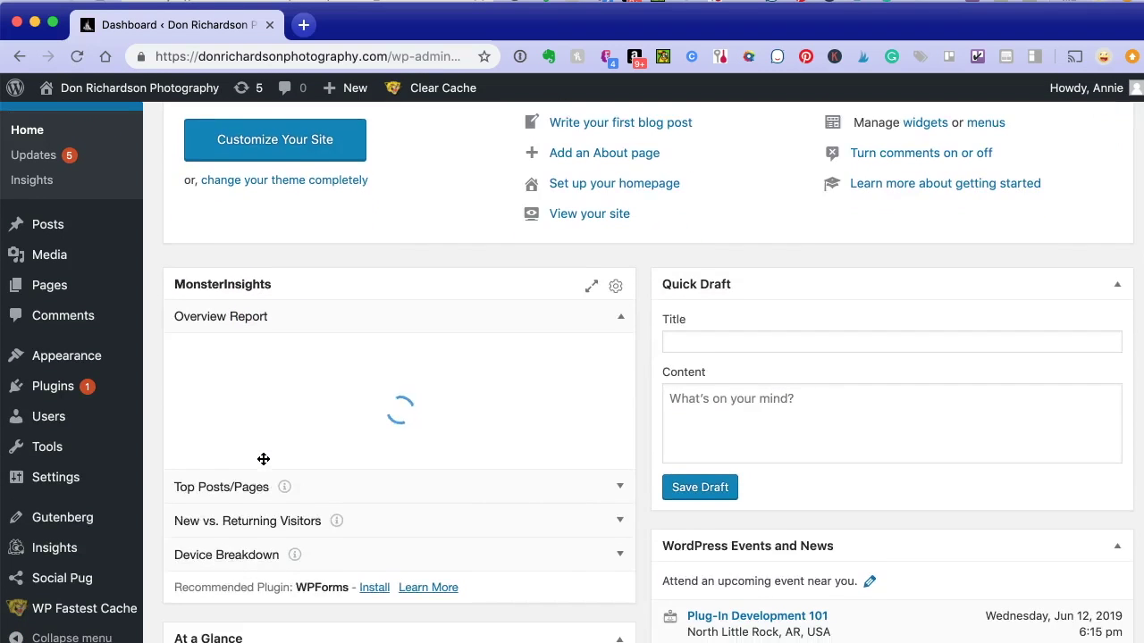
scroll(264, 458, down, 1)
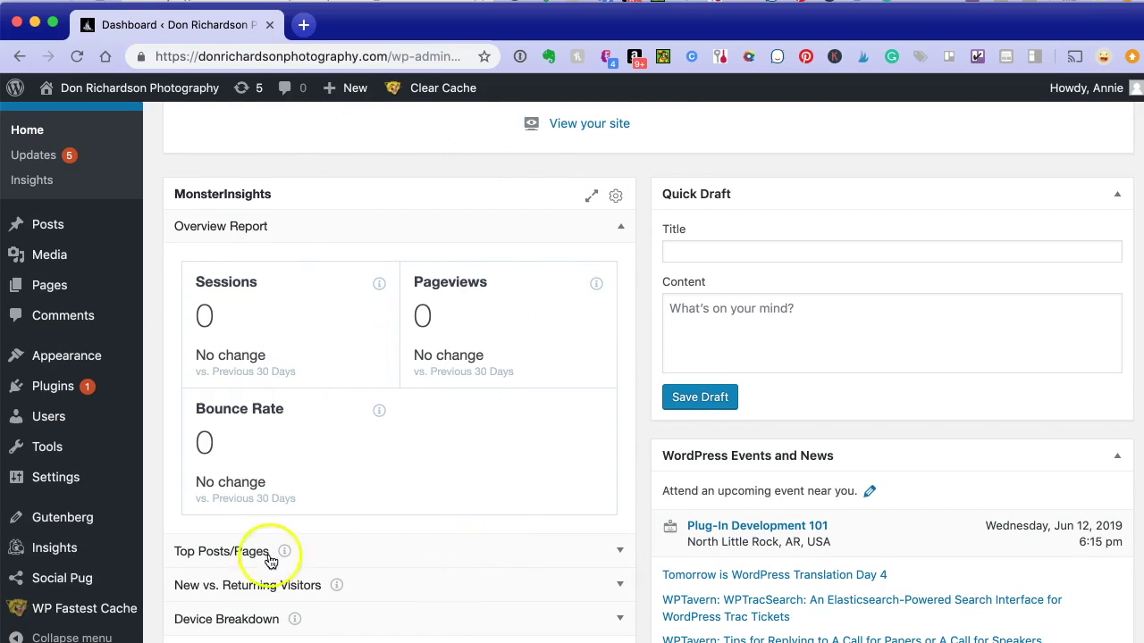
scroll(256, 609, down, 1)
scroll(255, 609, down, 2)
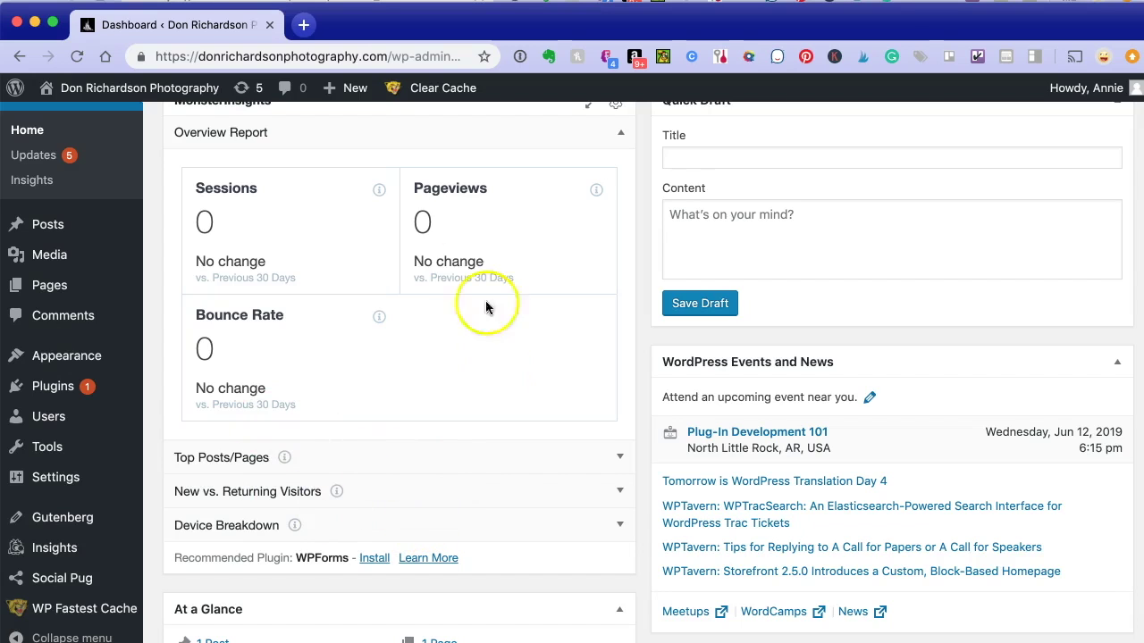
scroll(428, 295, up, 3)
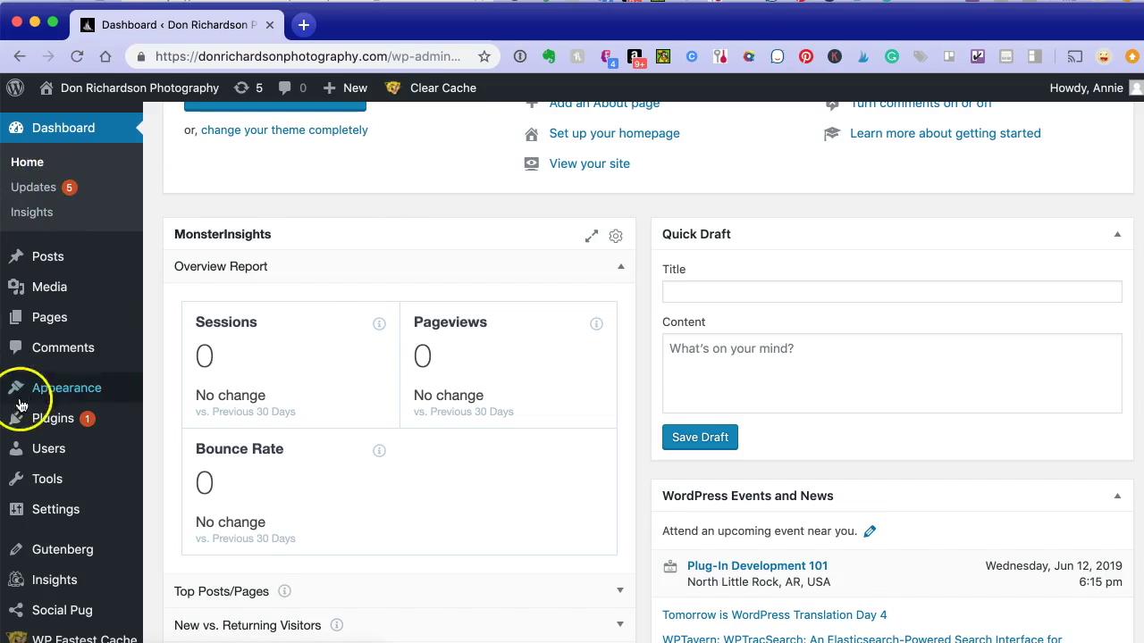
mouse_move(48, 431)
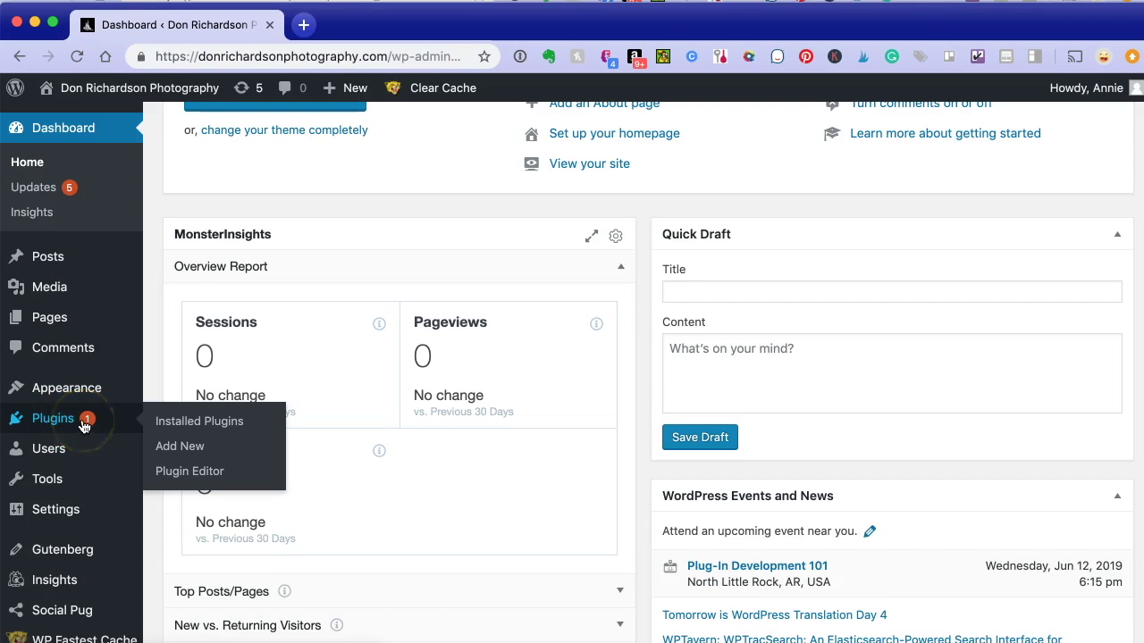
Open the WordPress updates page, select all plugins with new versions, and update the Social Pug plugin.
click(34, 187)
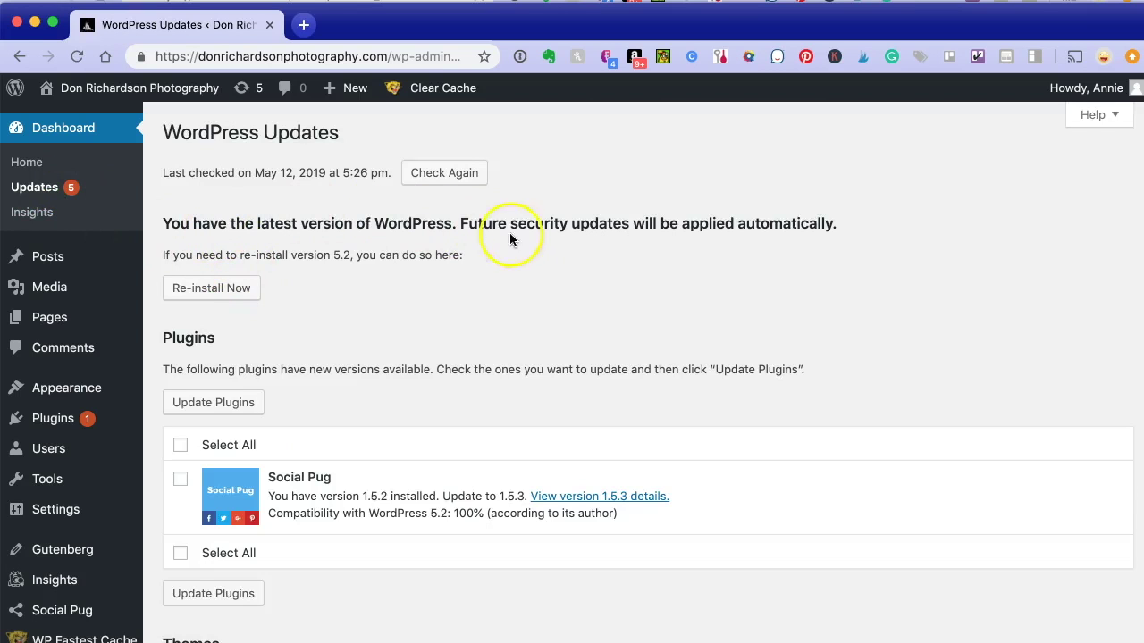
scroll(786, 248, down, 5)
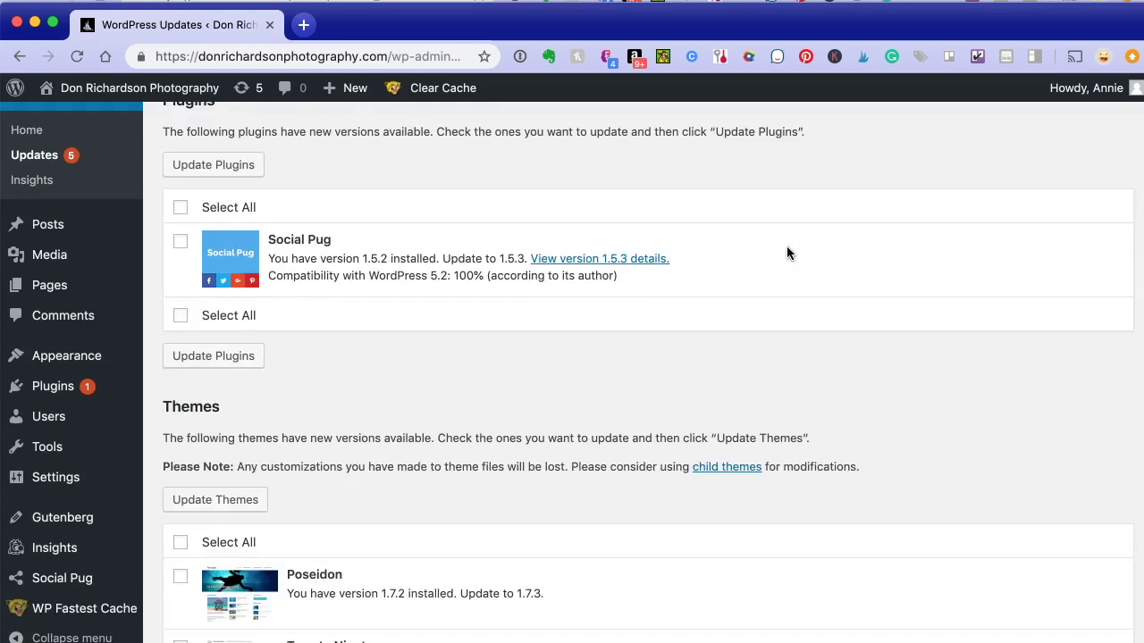
scroll(784, 246, up, 4)
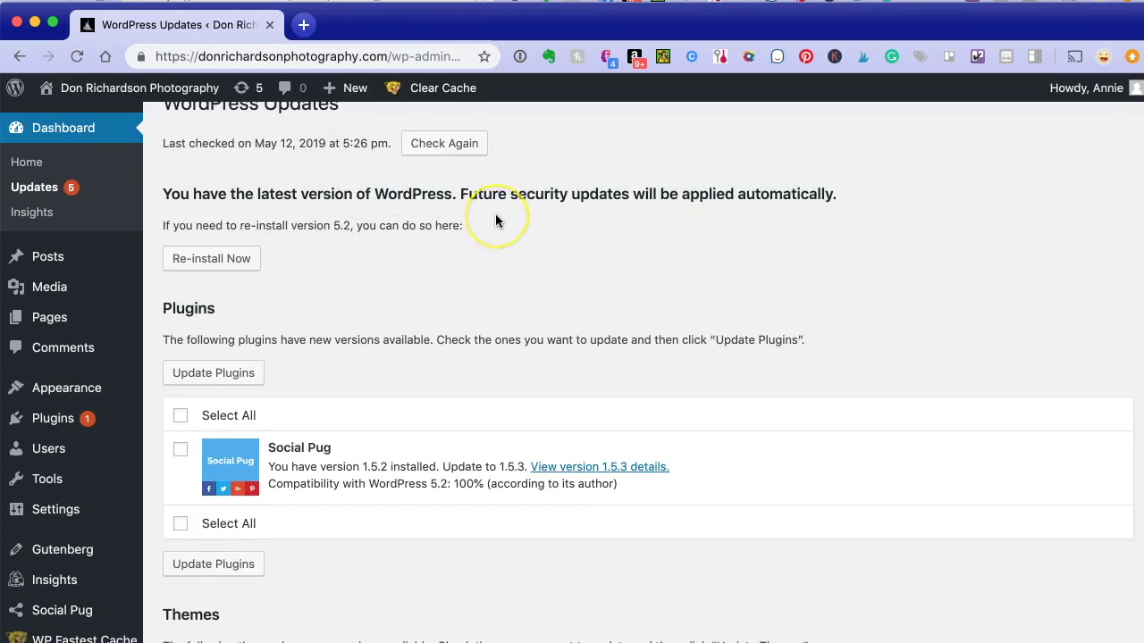
scroll(495, 214, down, 5)
scroll(496, 215, up, 3)
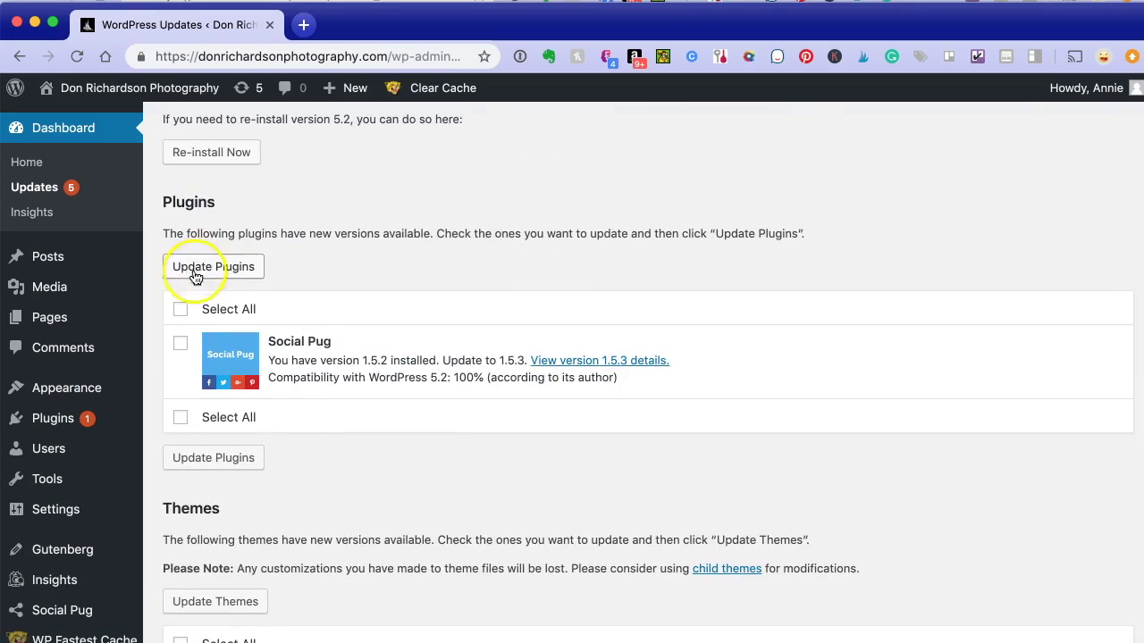
click(180, 309)
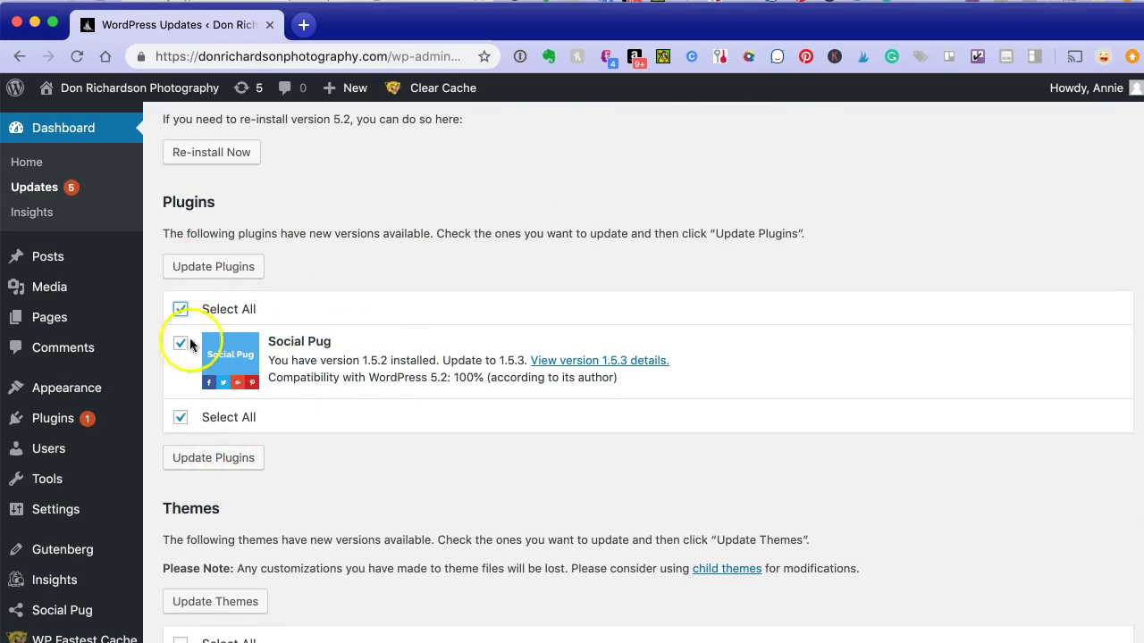
click(223, 460)
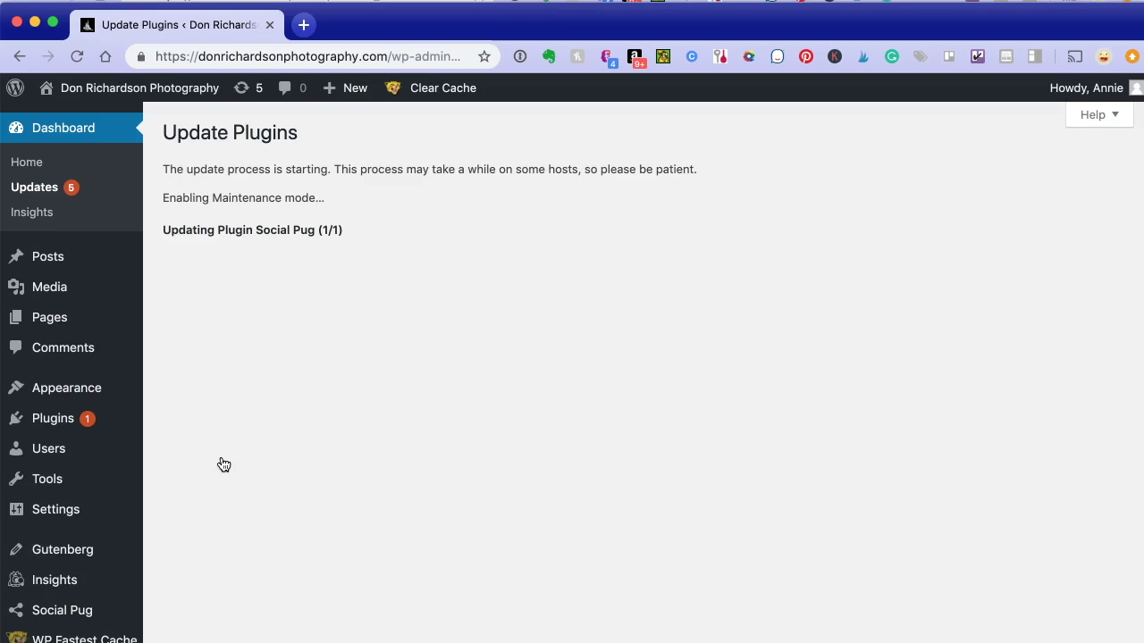
scroll(223, 465, down, 1)
scroll(223, 465, up, 2)
Reopen the updates page and update all listed themes: Poseidon, Twenty Nineteen, Twenty Seventeen and Twenty Sixteen.
click(47, 190)
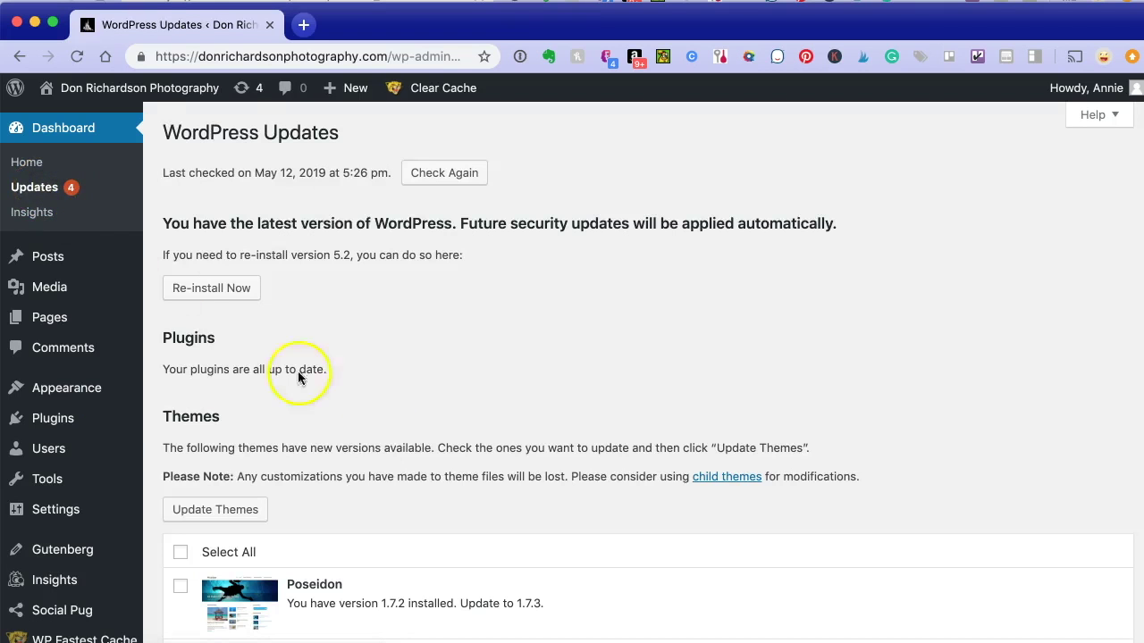
scroll(389, 442, down, 5)
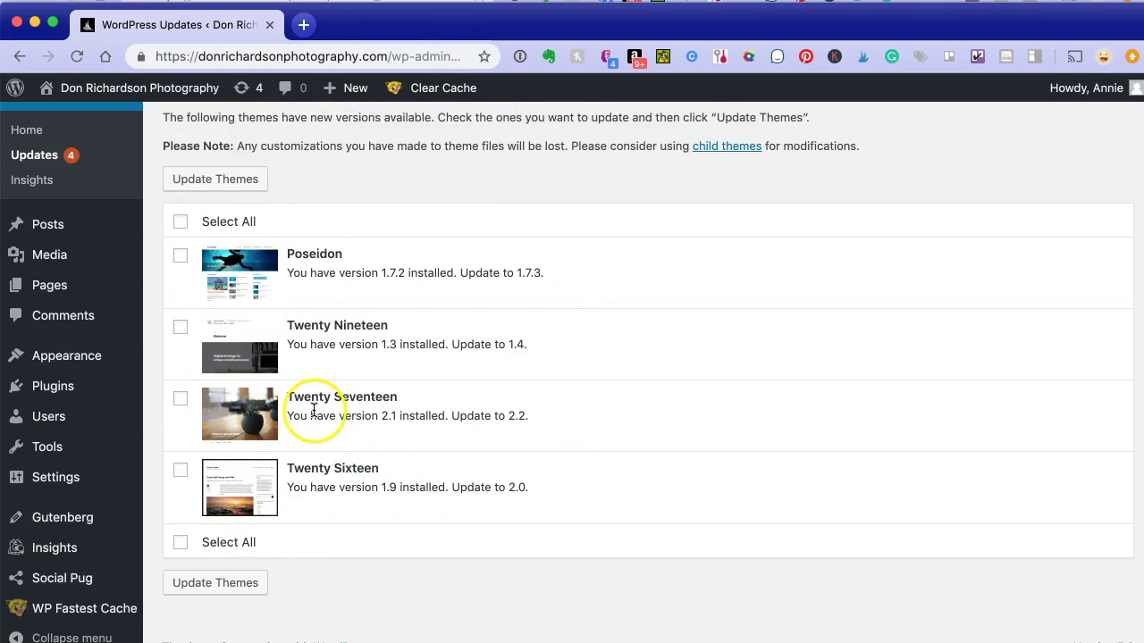
click(180, 225)
click(234, 186)
click(236, 183)
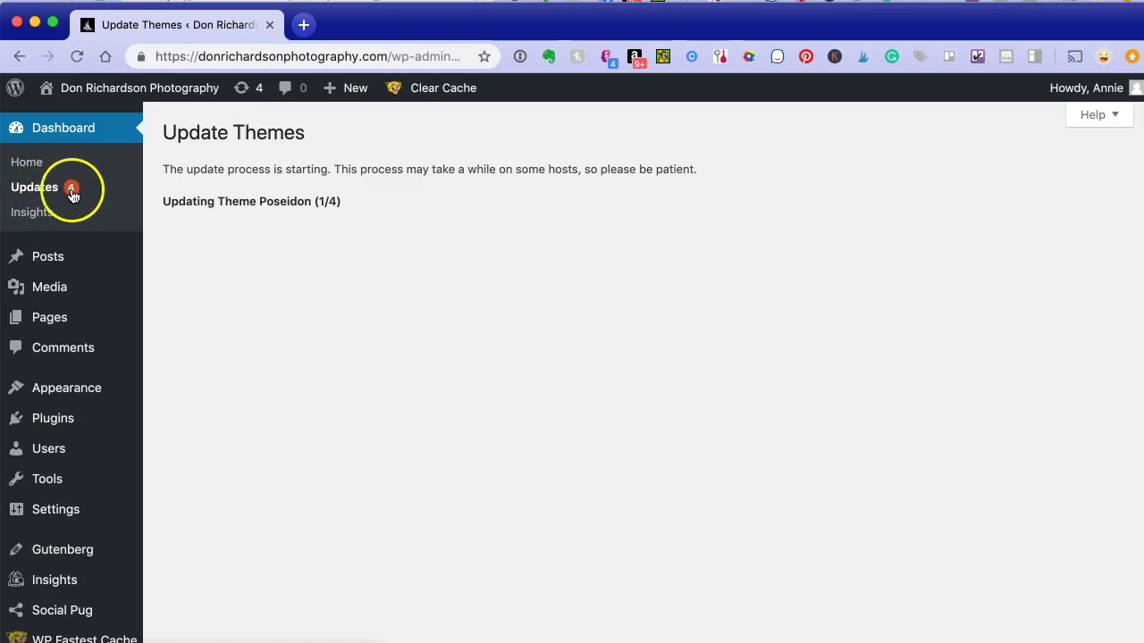
mouse_move(59, 431)
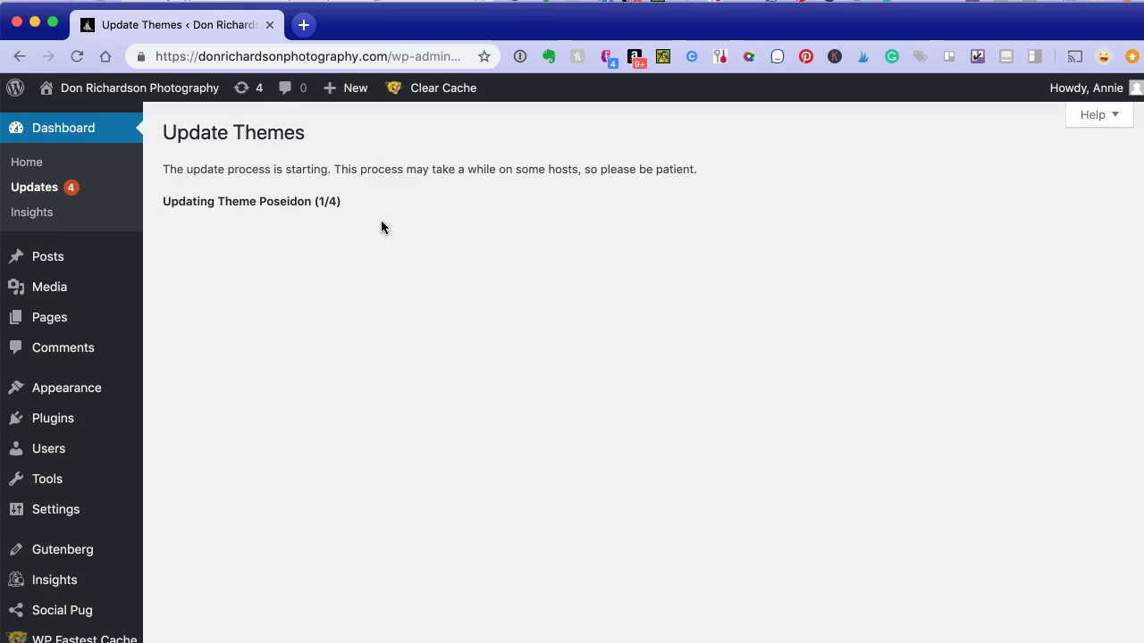
Return to the dashboard home, then open the installed plugins list and review the plugins on the site.
click(78, 127)
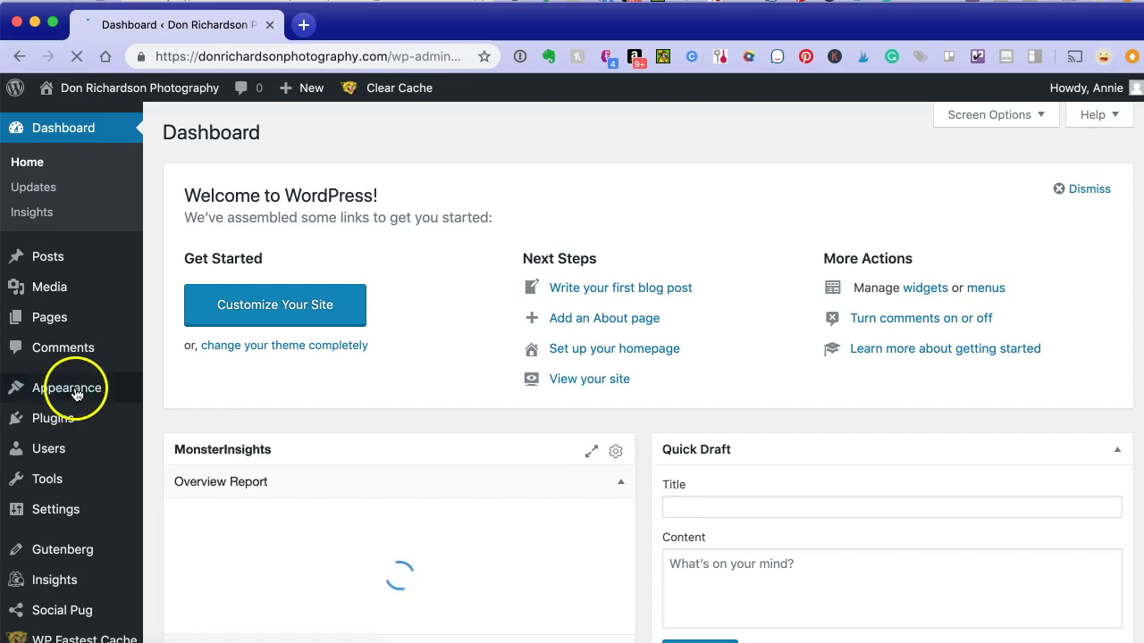
mouse_move(69, 420)
click(186, 423)
scroll(570, 361, down, 3)
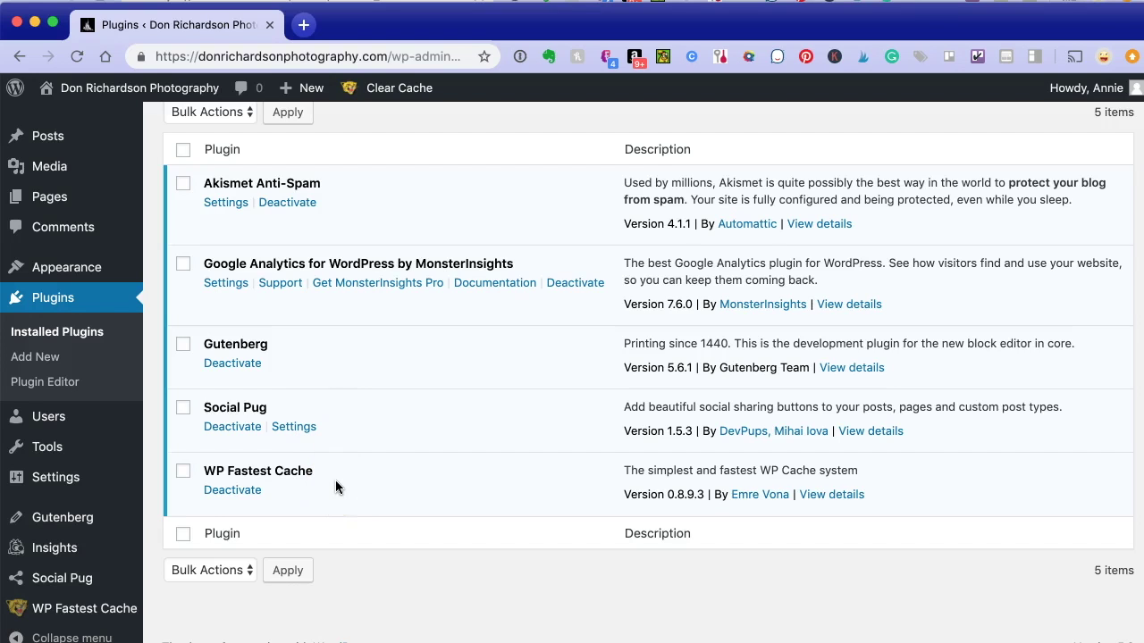
scroll(336, 482, up, 2)
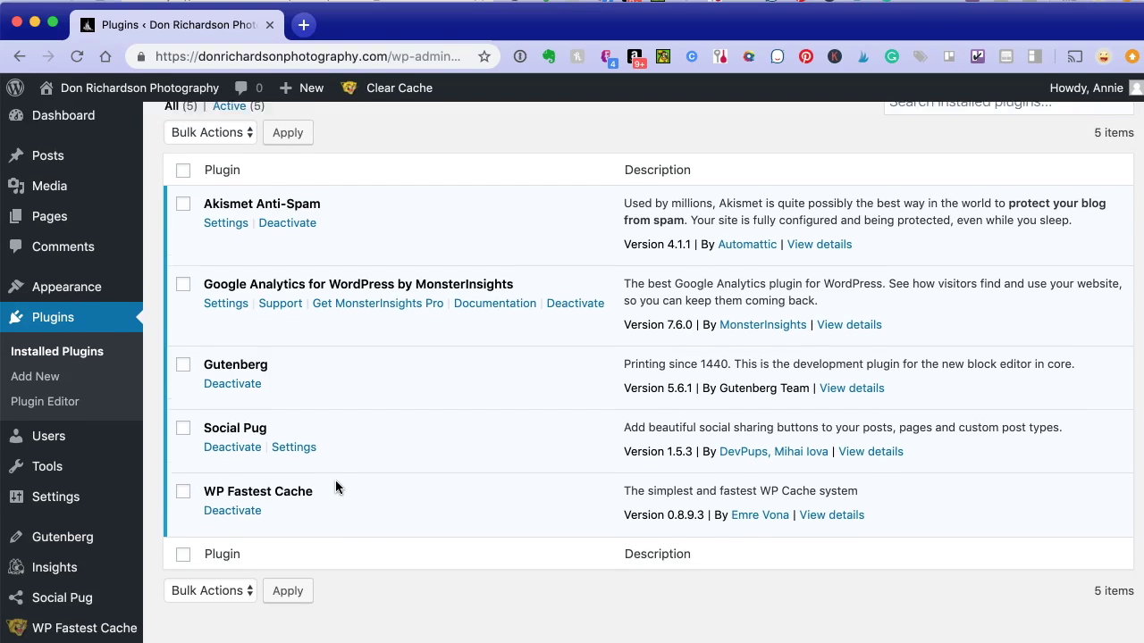